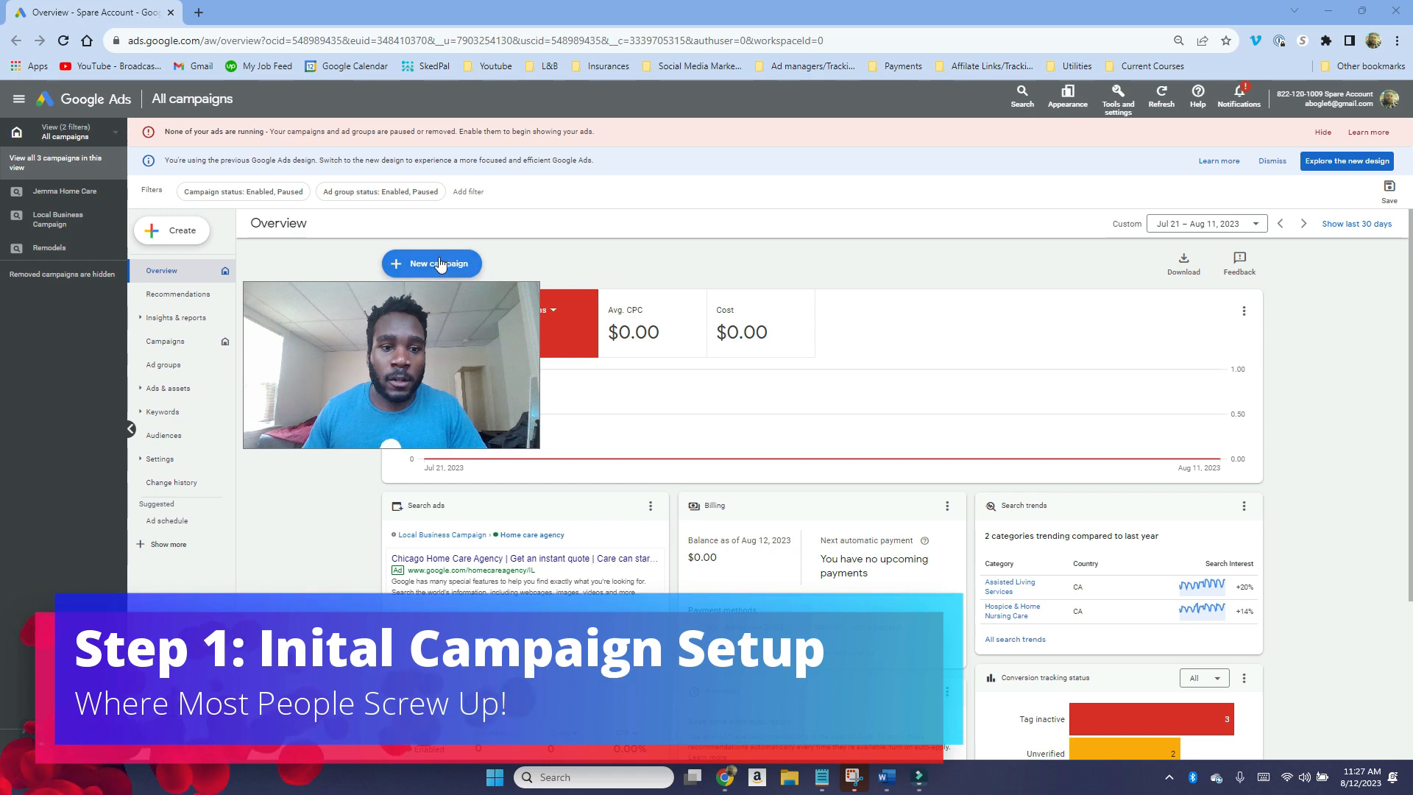
Step: Start a new campaign with the Leads objective, keep the listed conversion goals, and choose Performance Max as the campaign type
left_click(440, 265)
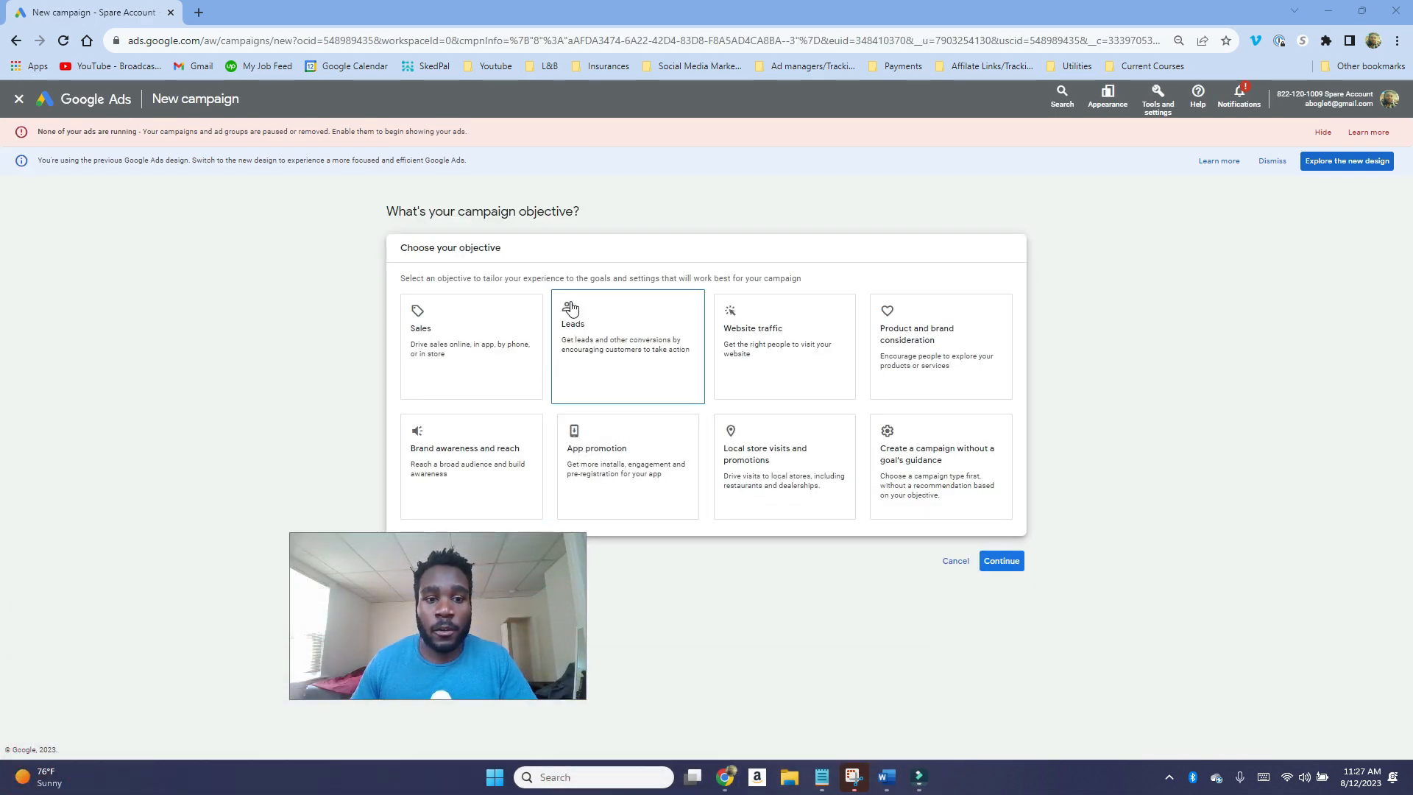
left_click(572, 308)
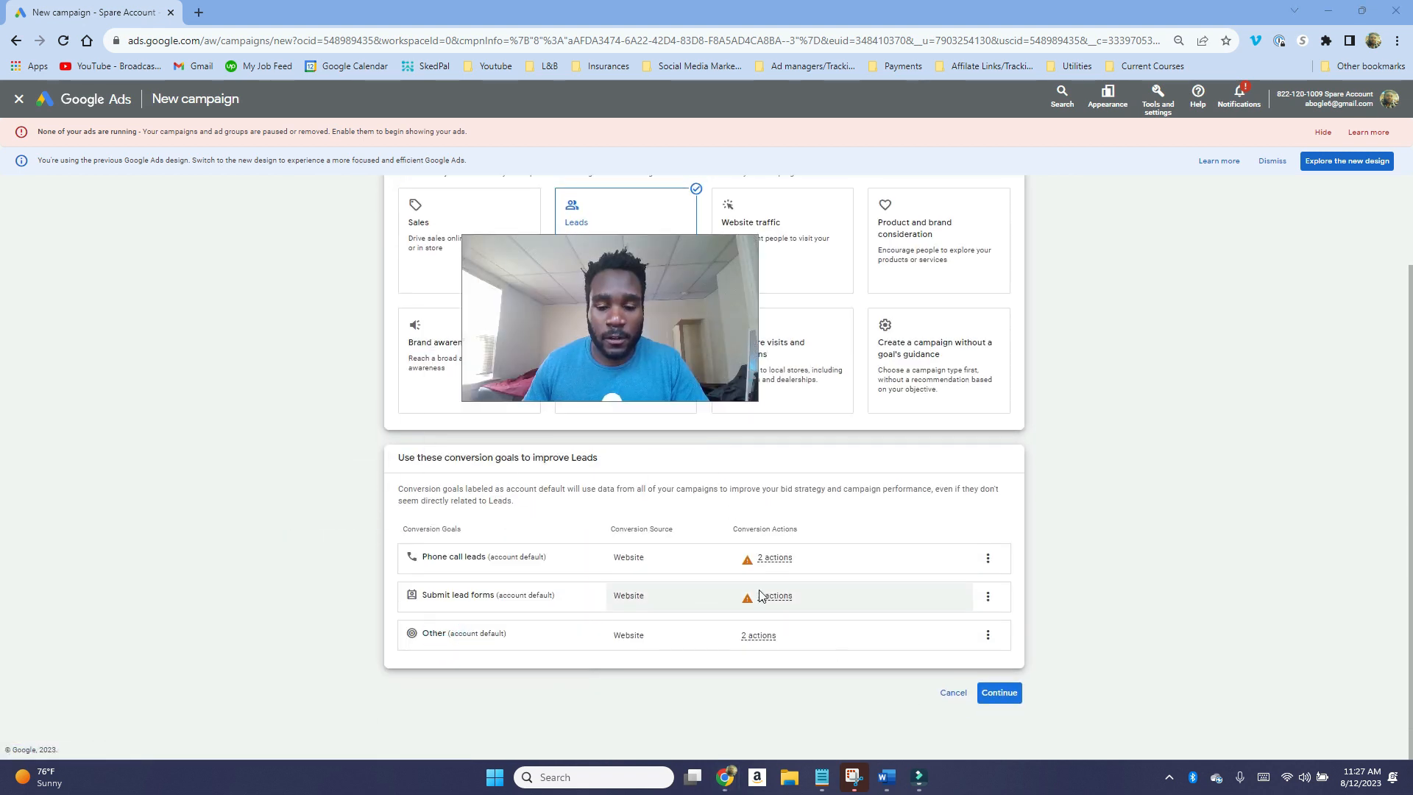
left_click(988, 699)
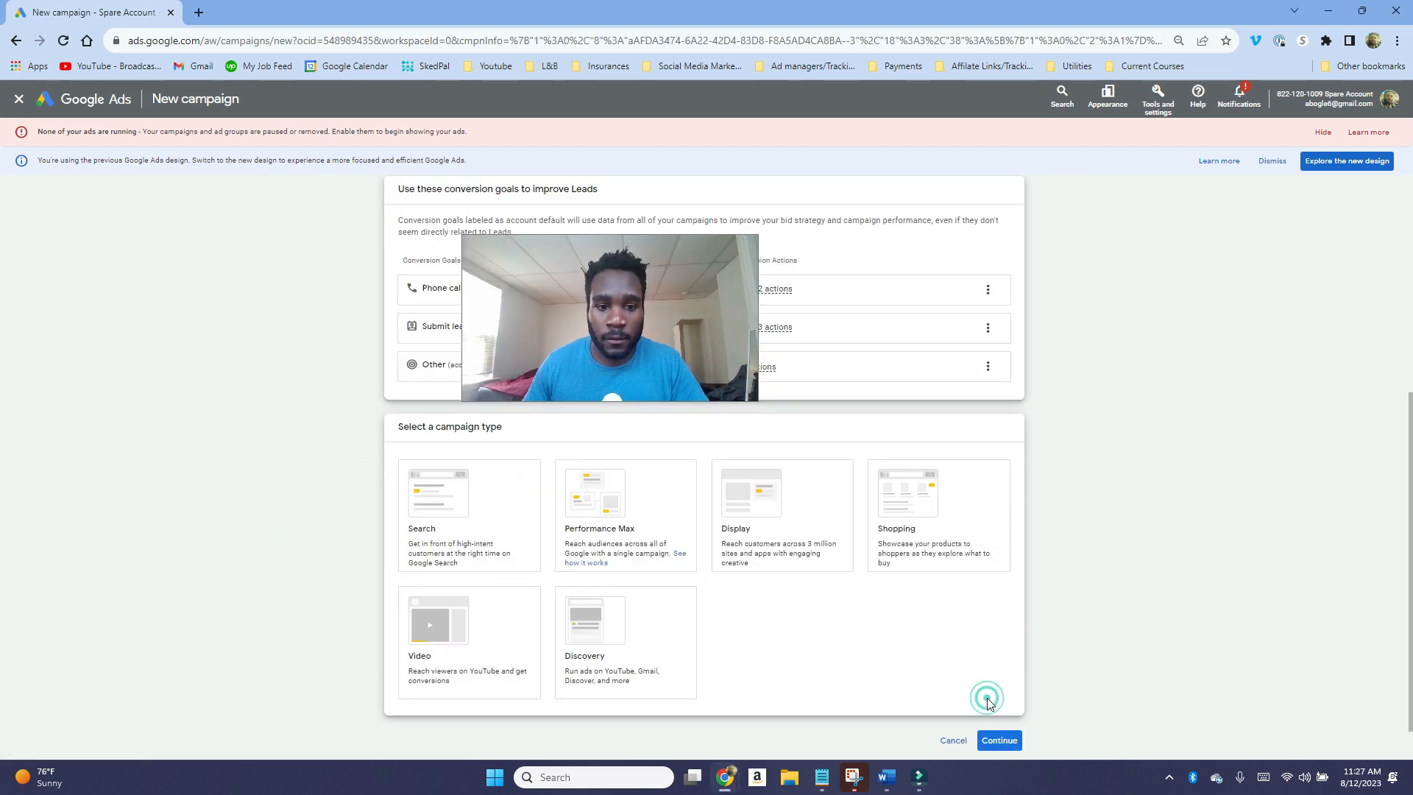
left_click(632, 499)
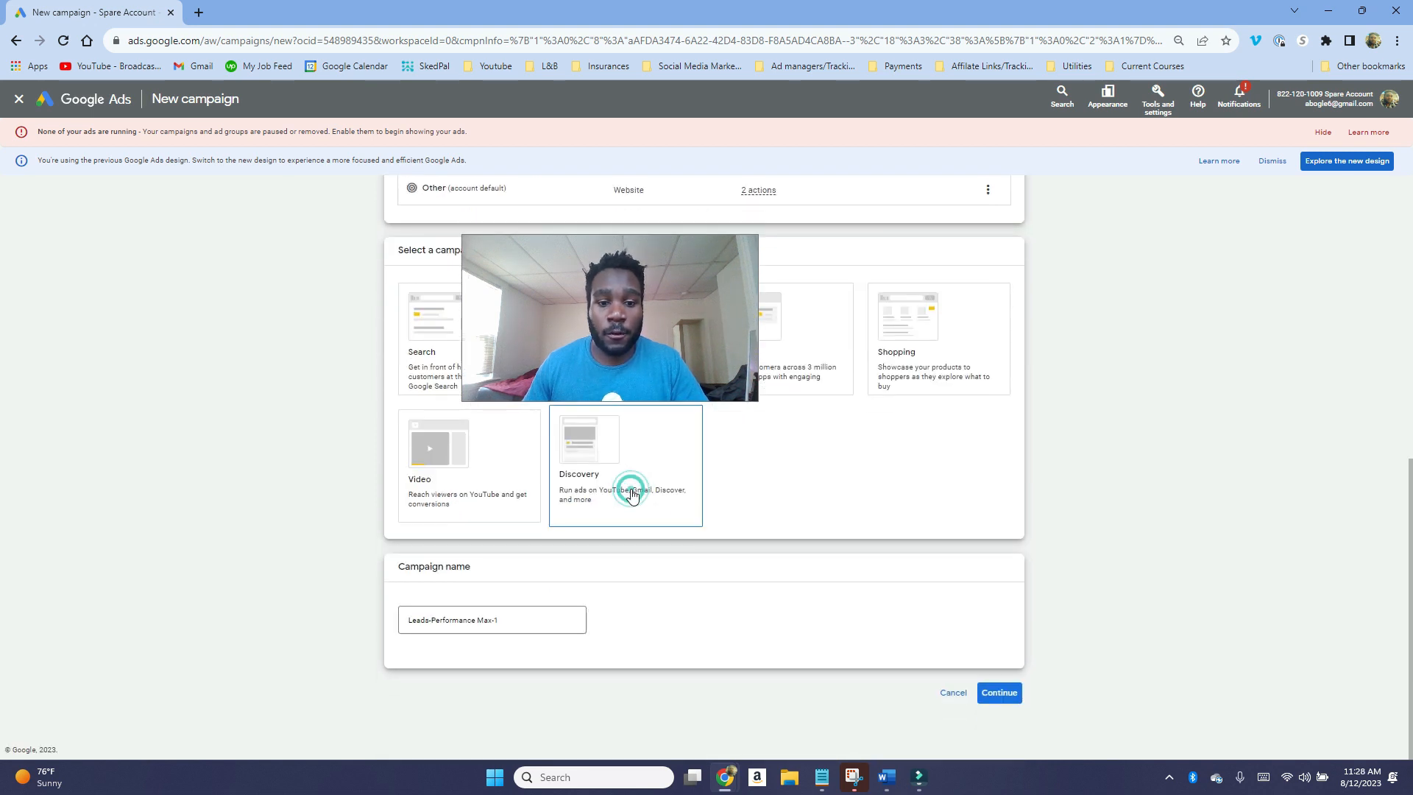
Step: Name the campaign "JObs performance max" and continue to its bidding settings
left_click_drag(530, 619, 356, 611)
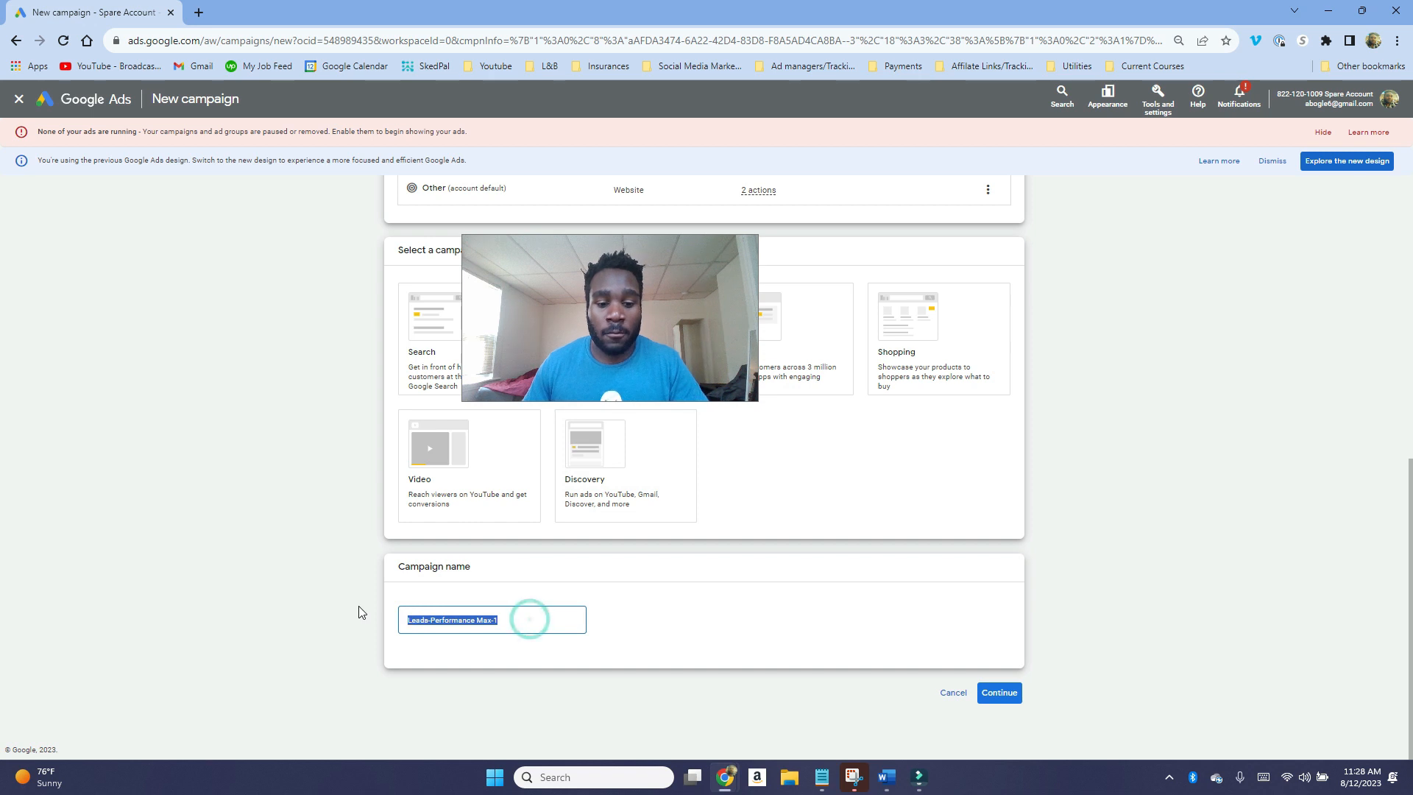
type("Jobs per")
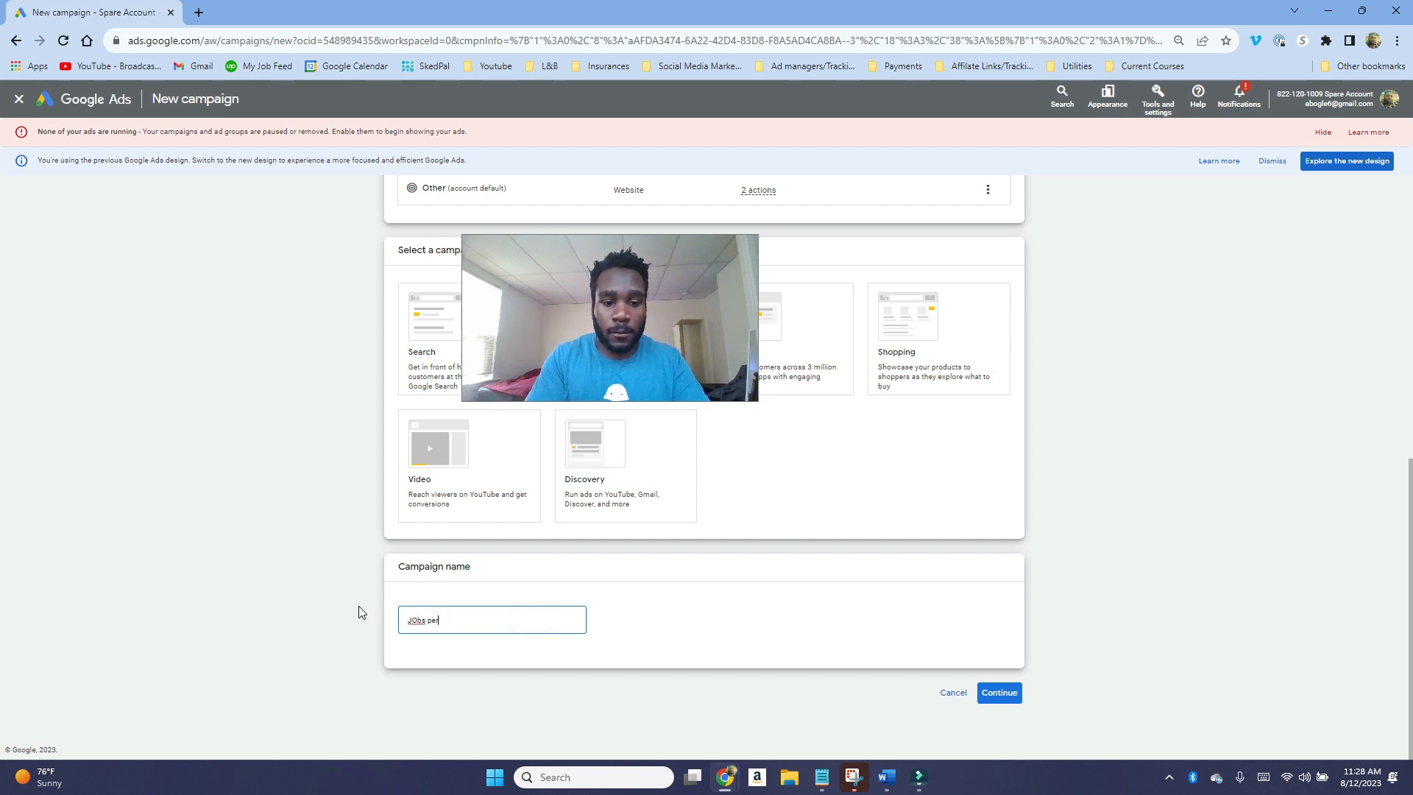
type("formance max")
left_click(998, 692)
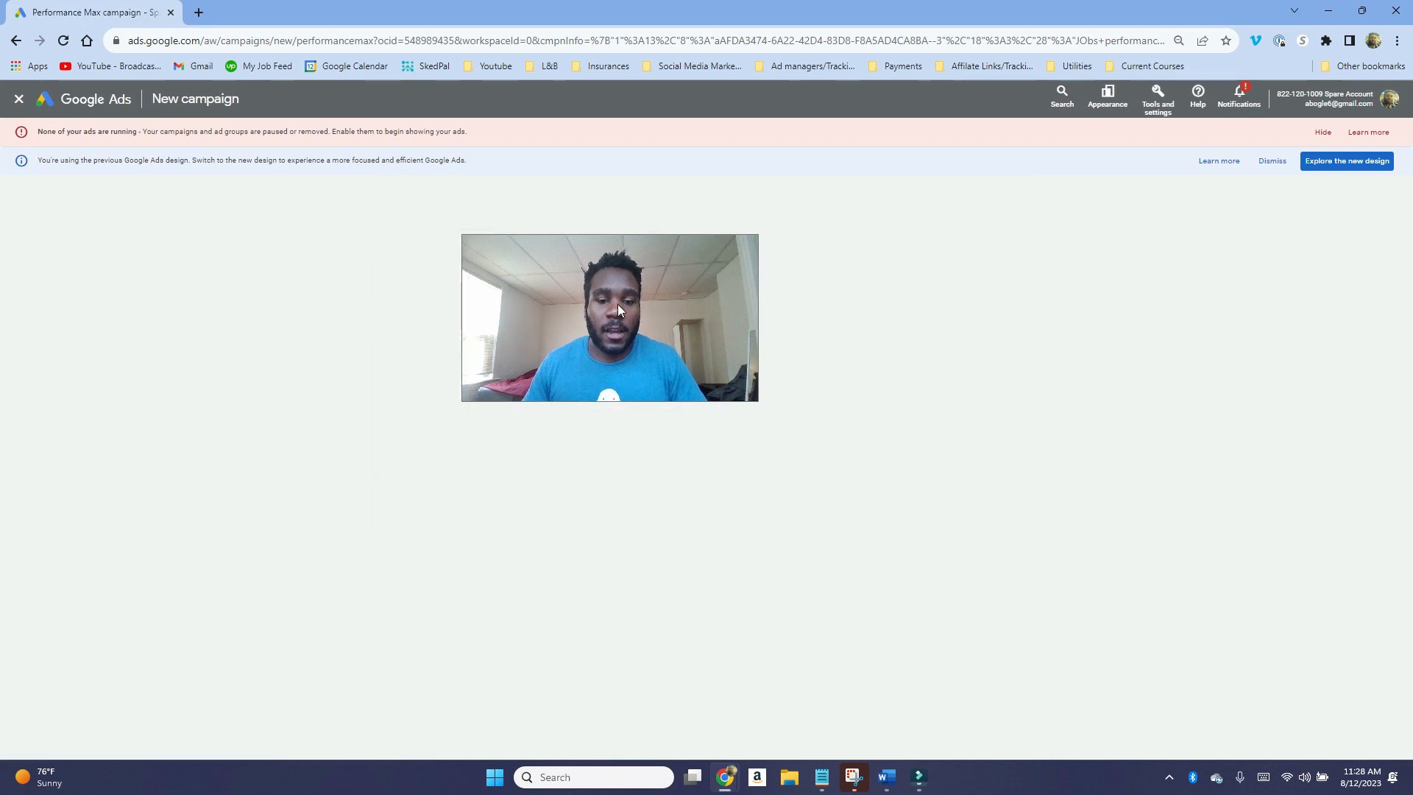
Step: Check the available options for what the bidding should focus on
left_click_drag(598, 298, 875, 371)
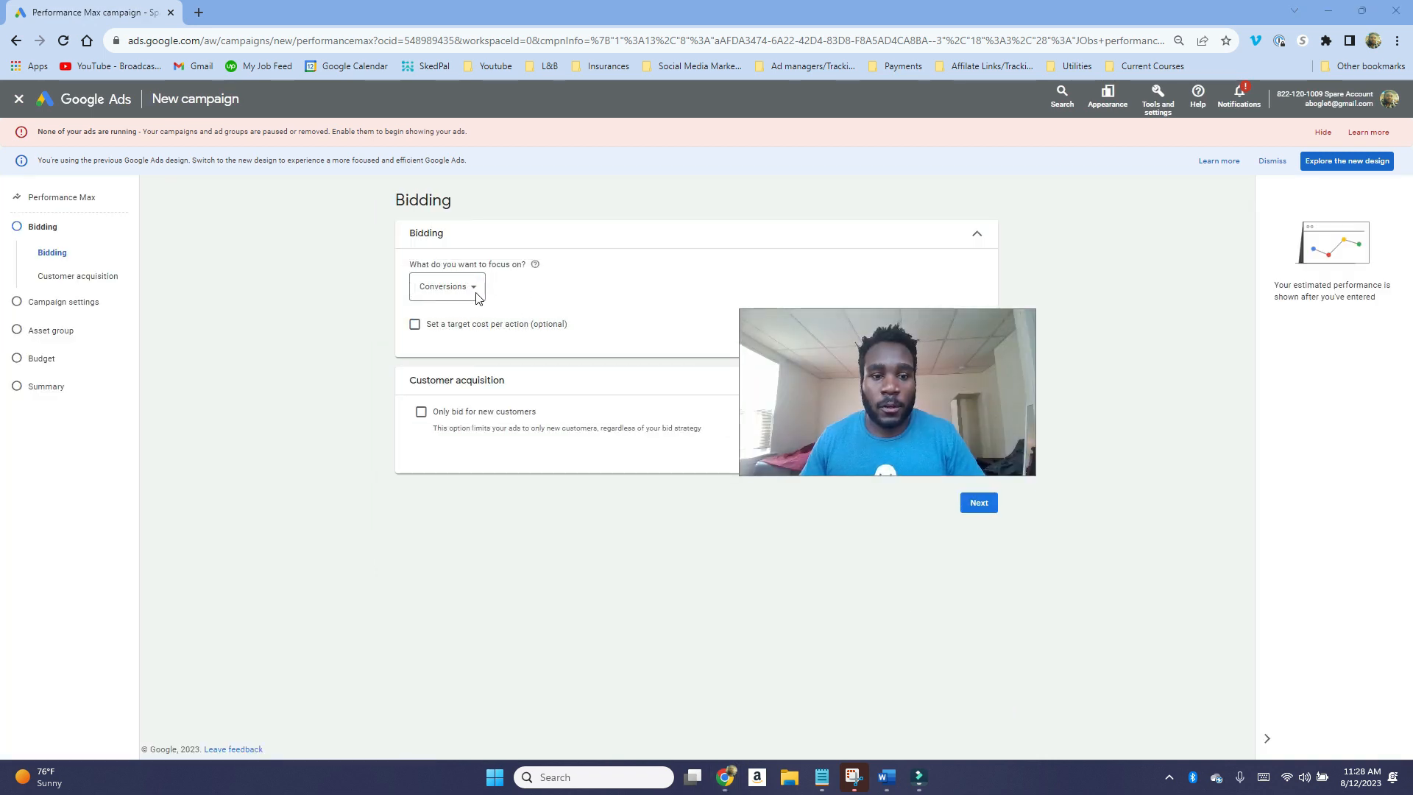
left_click(474, 293)
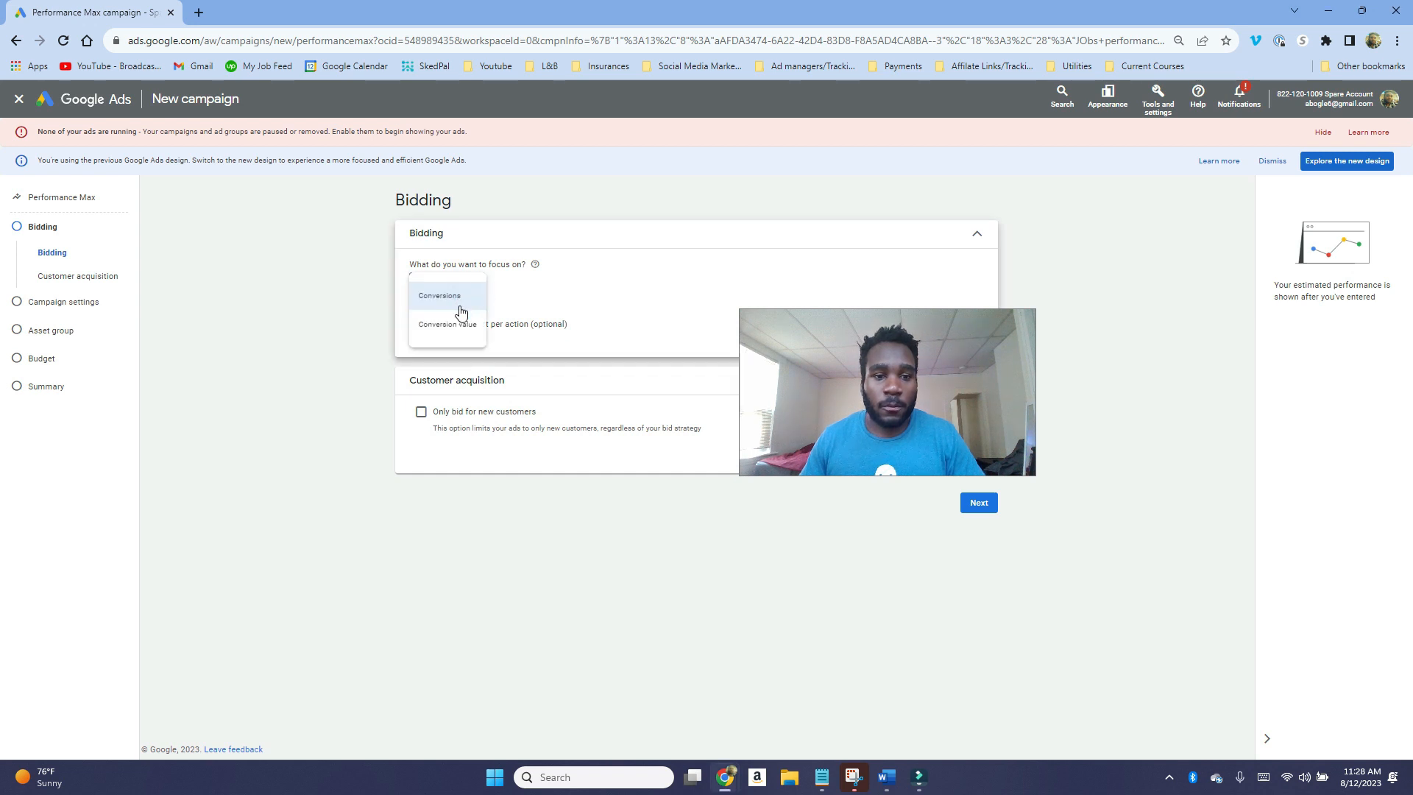
left_click(539, 278)
left_click(455, 289)
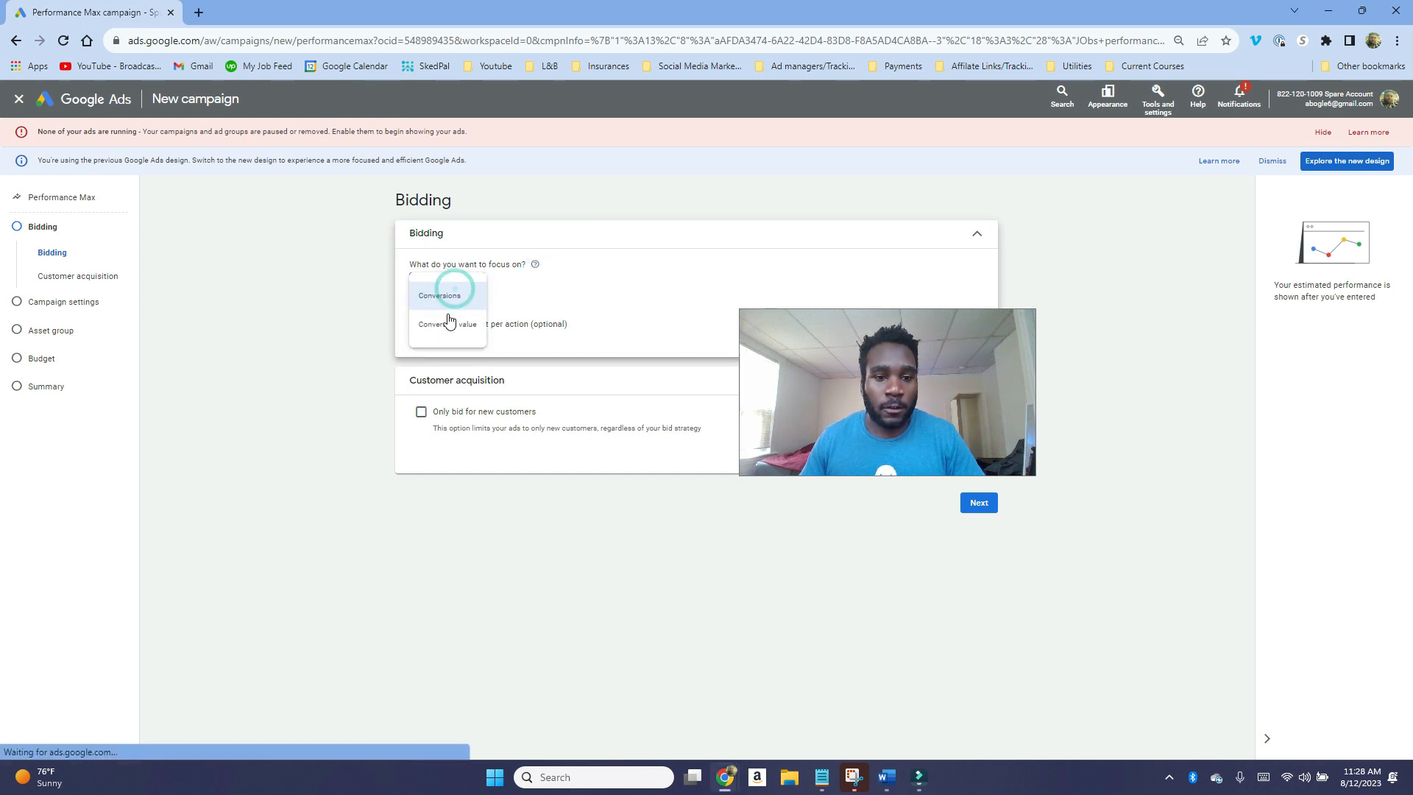
left_click(593, 303)
left_click_drag(819, 418, 302, 486)
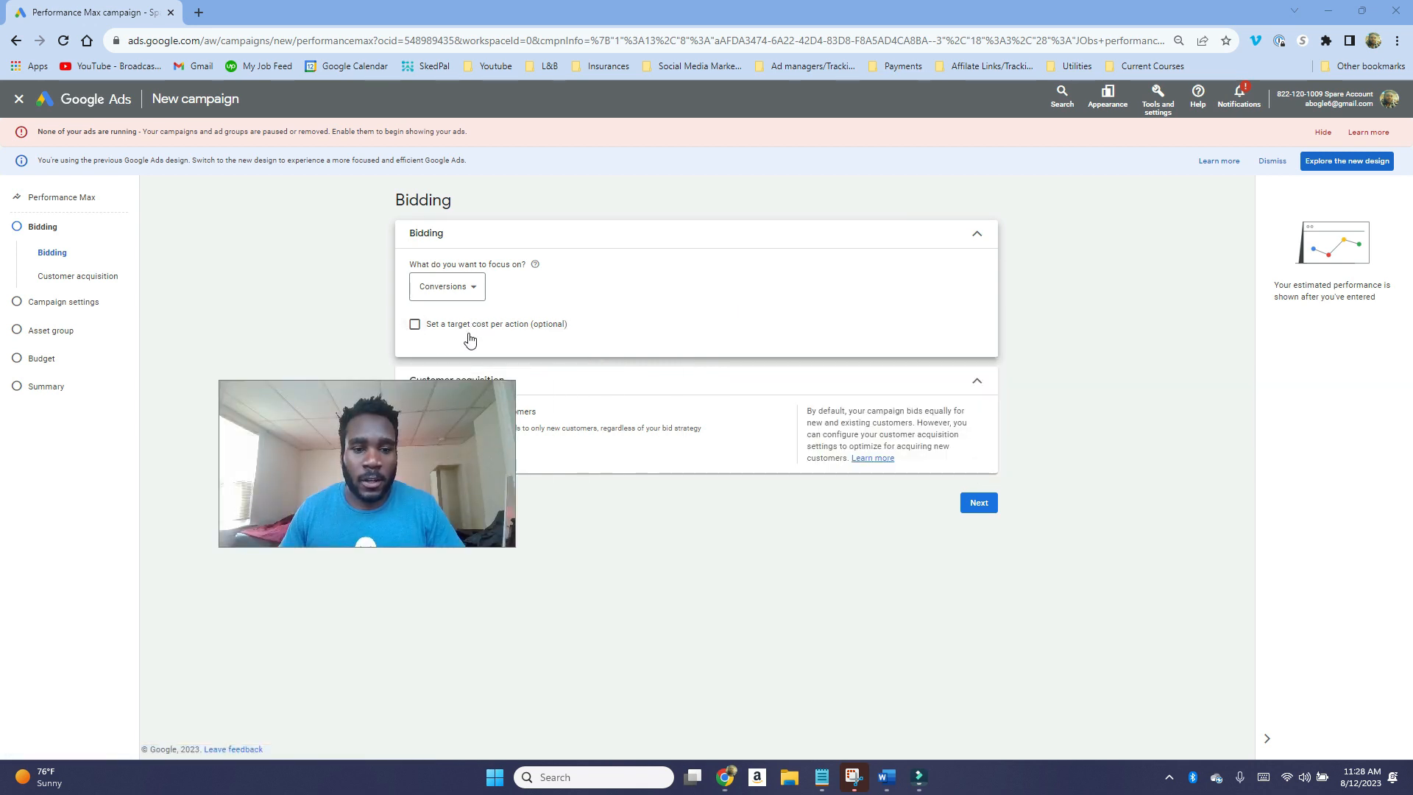
left_click_drag(410, 456, 386, 524)
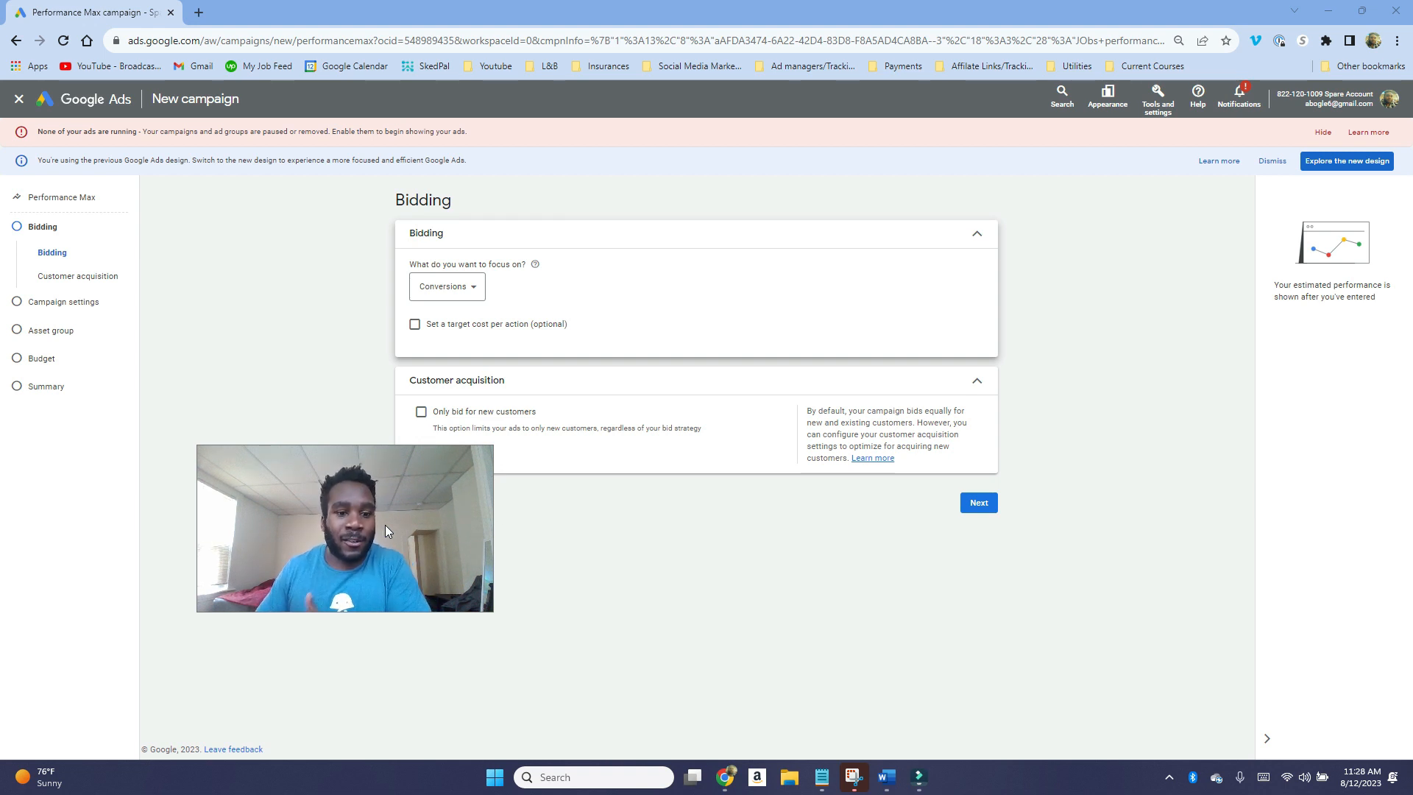
left_click_drag(386, 524, 381, 569)
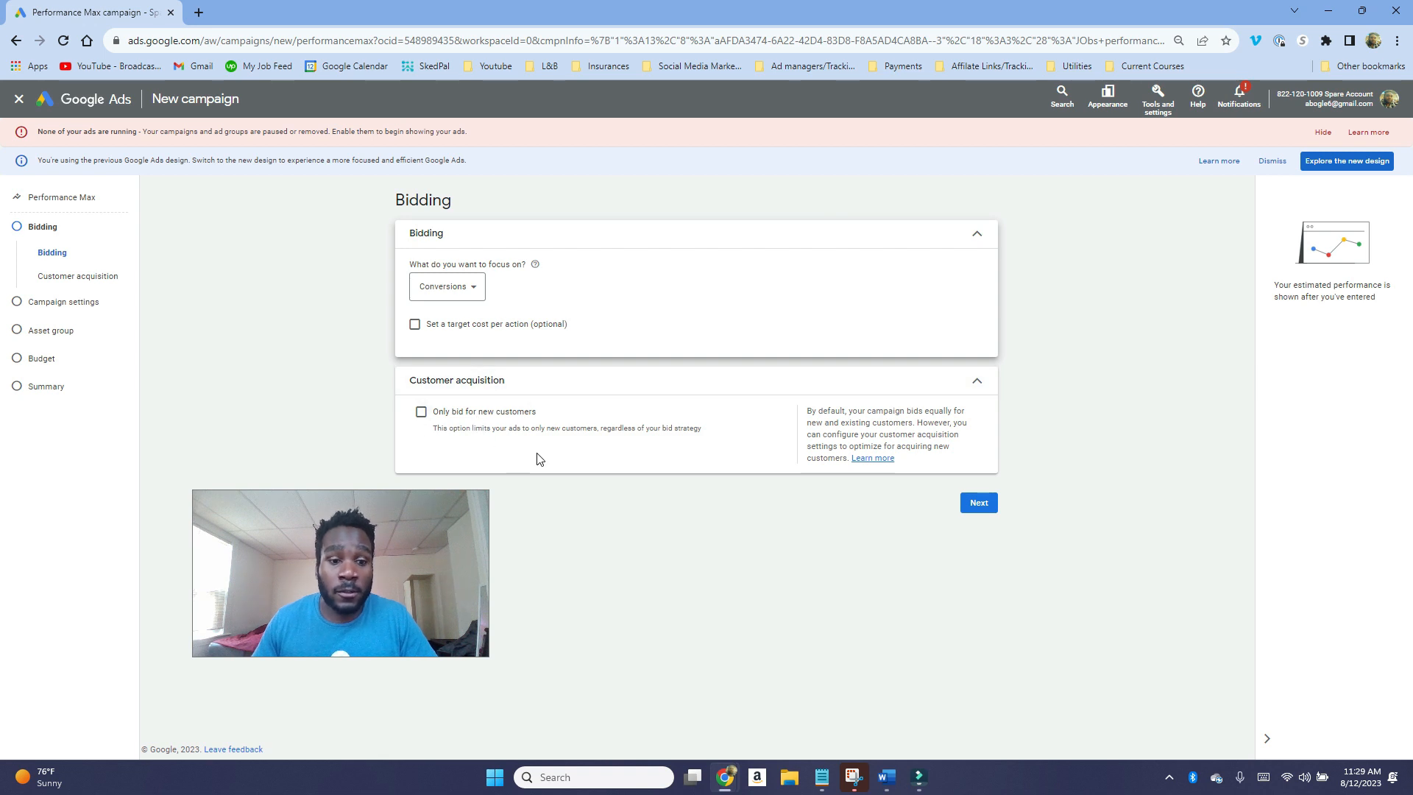
Step: Try the customer acquisition option to bid only for new customers and clear it again
left_click(422, 414)
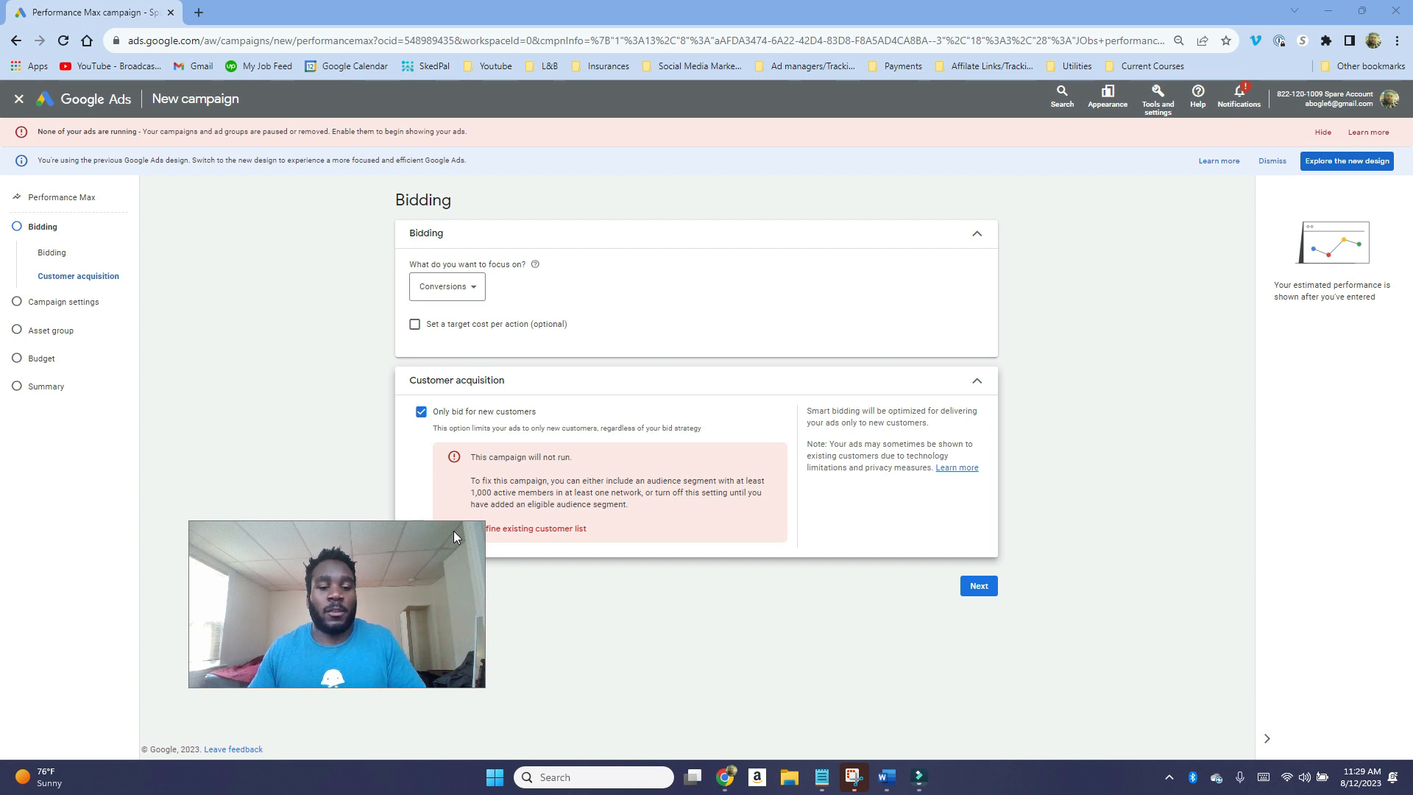
left_click_drag(489, 493, 471, 492)
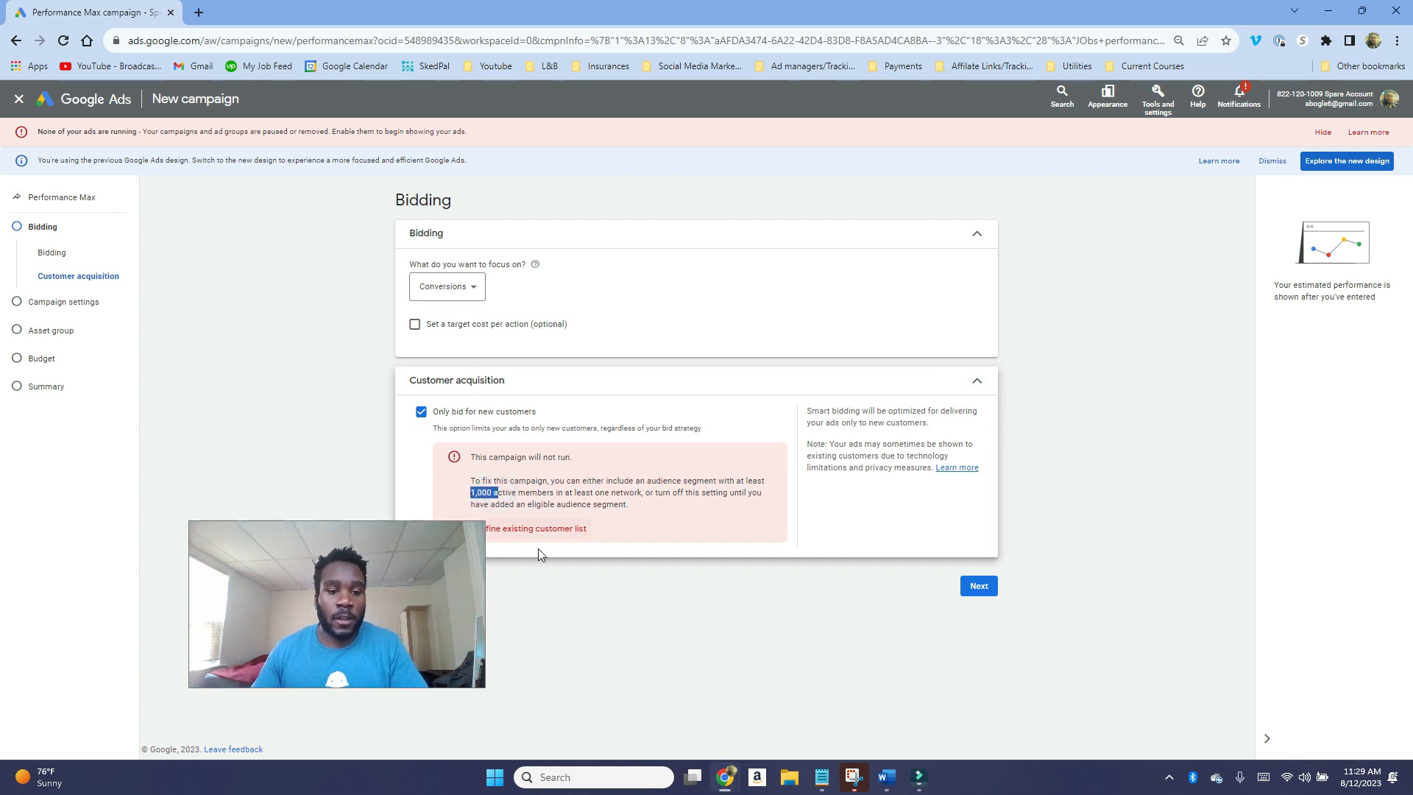
left_click(426, 416)
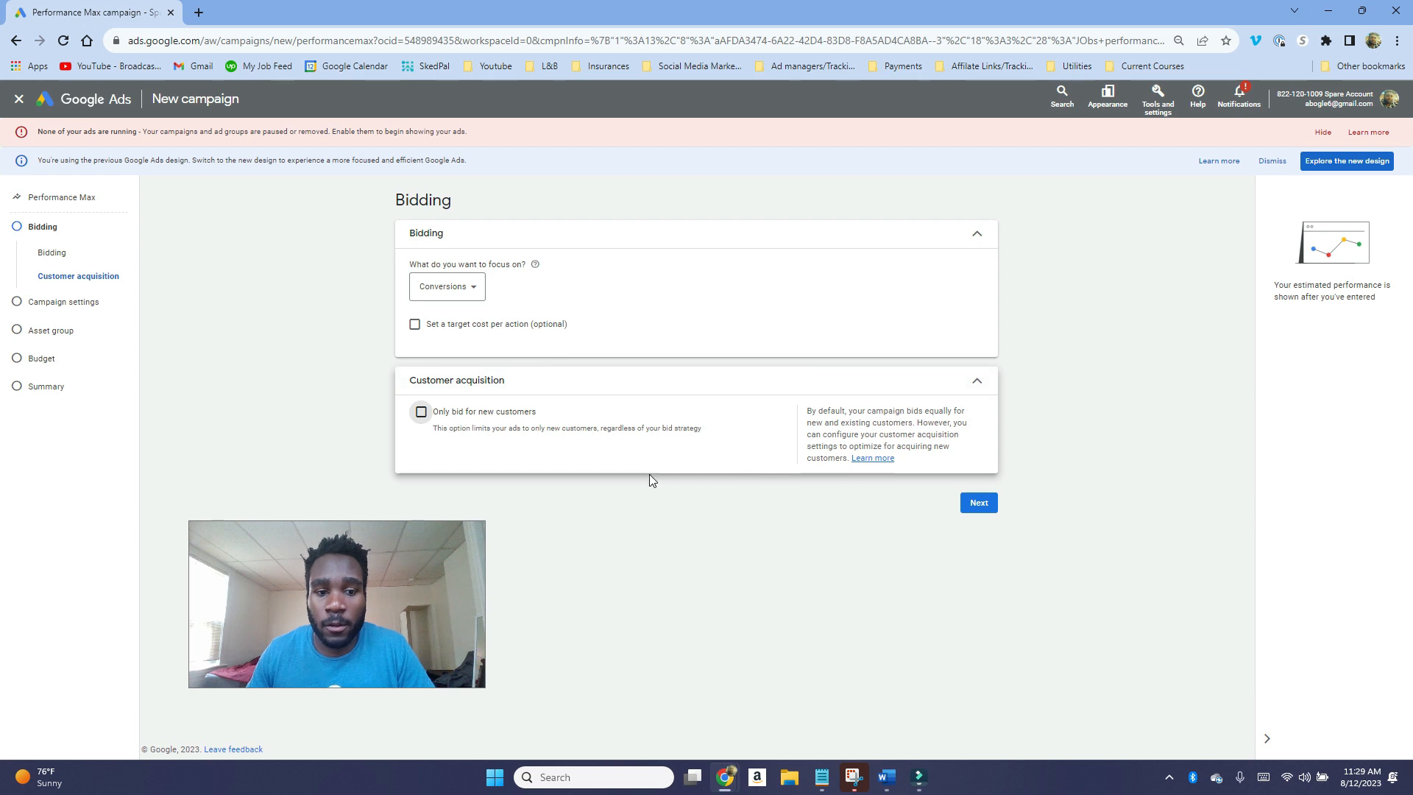
Step: Proceed to the campaign settings and target Dallas, Texas, United States as the campaign location
left_click(979, 504)
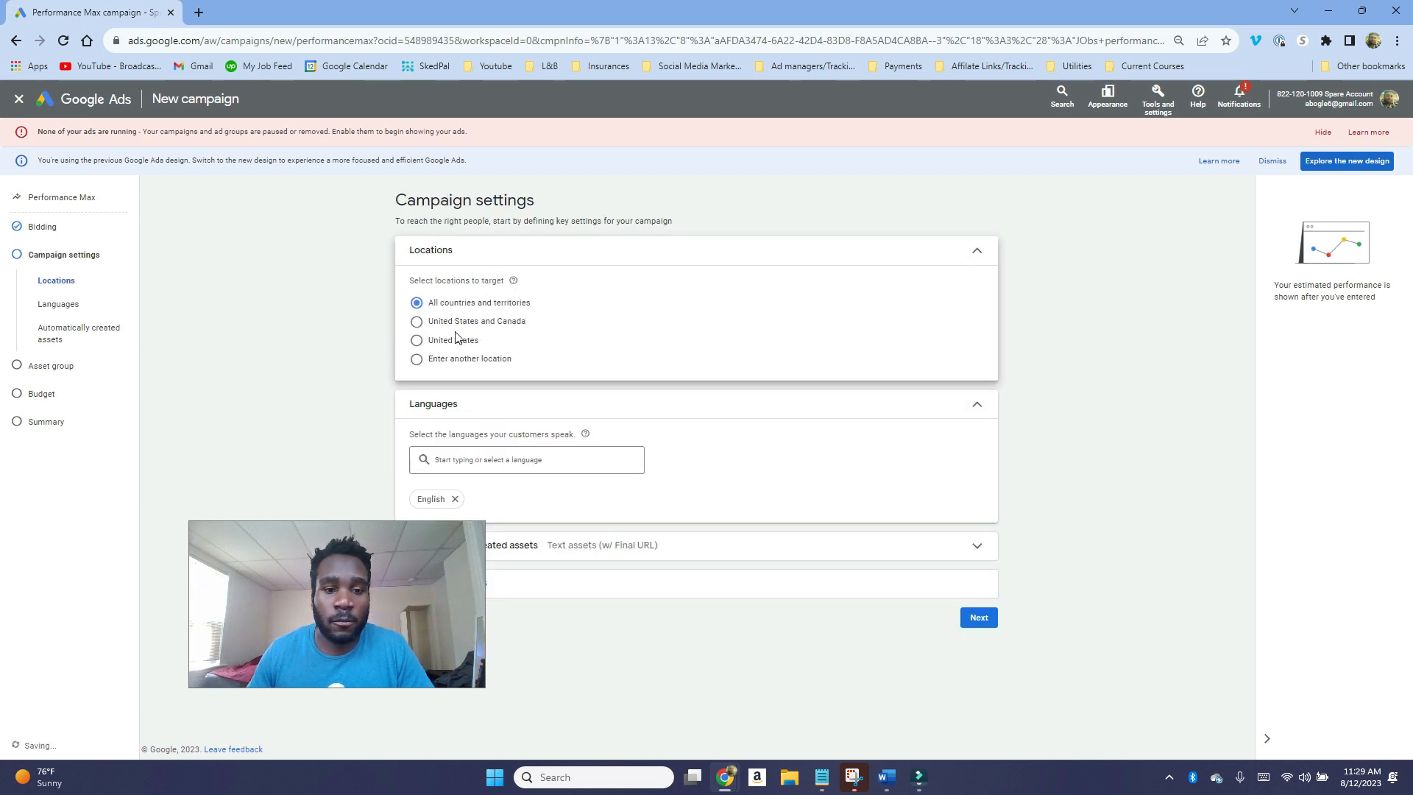
left_click(452, 359)
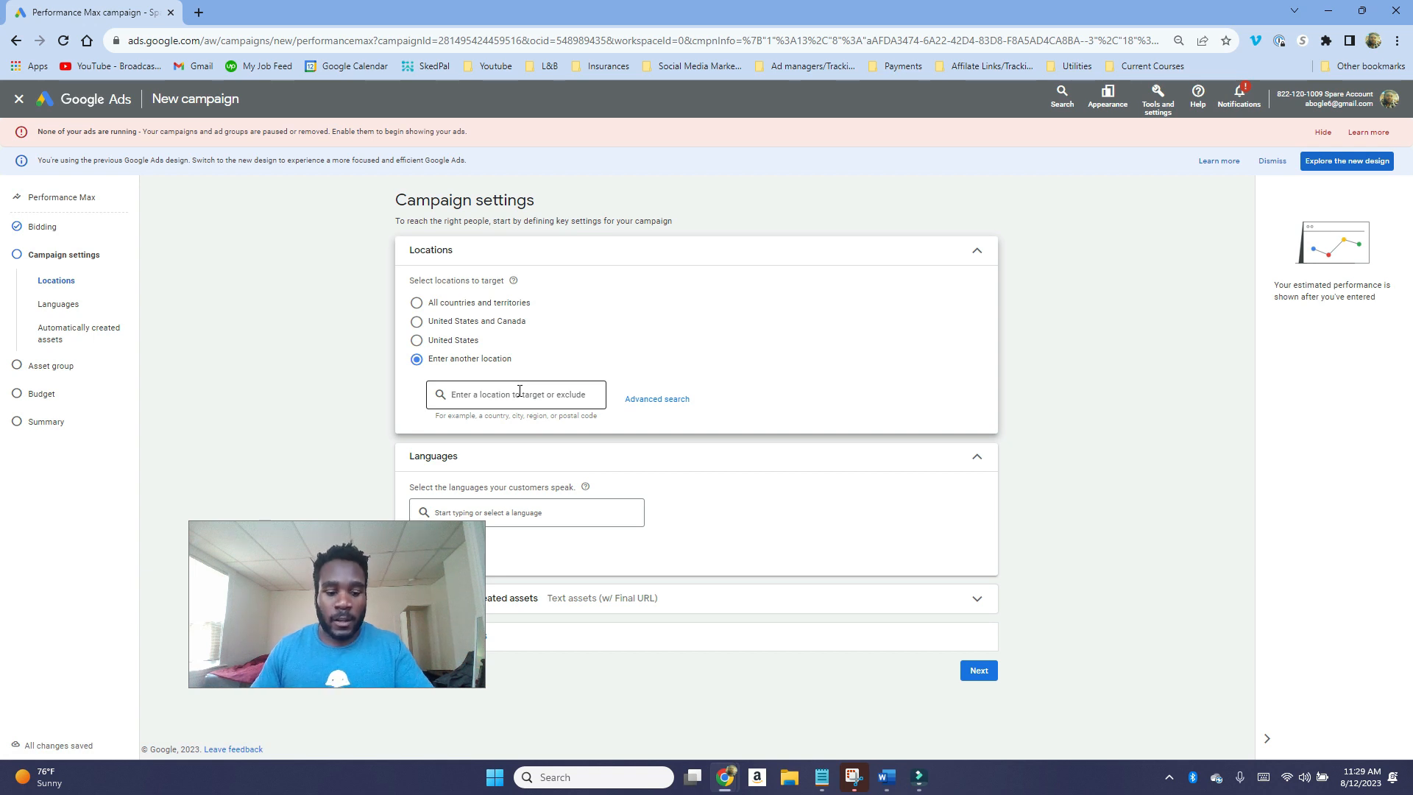
type("d")
left_click_drag(392, 560, 343, 403)
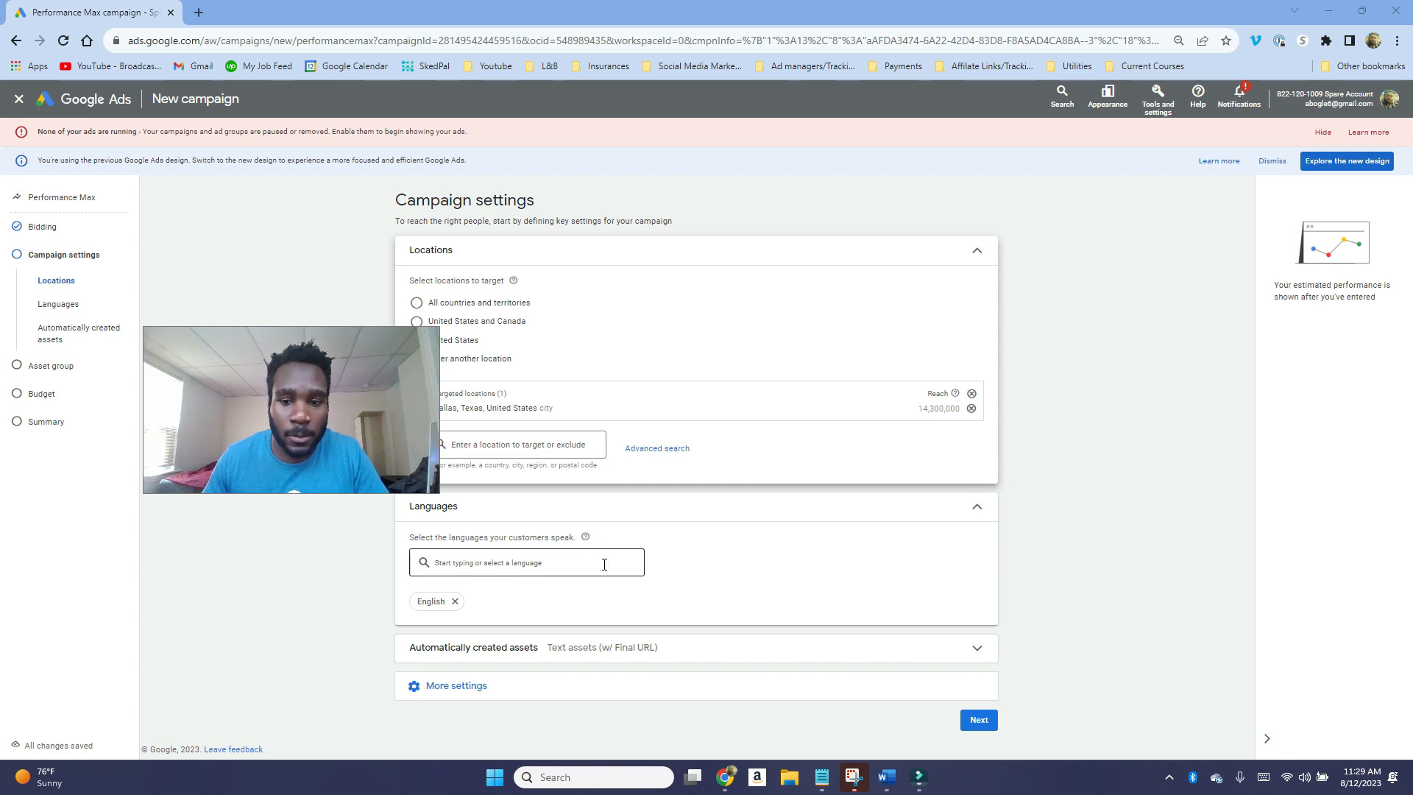
Step: Disable the automatically created text assets, check the additional campaign settings, and continue to the asset group
left_click(555, 652)
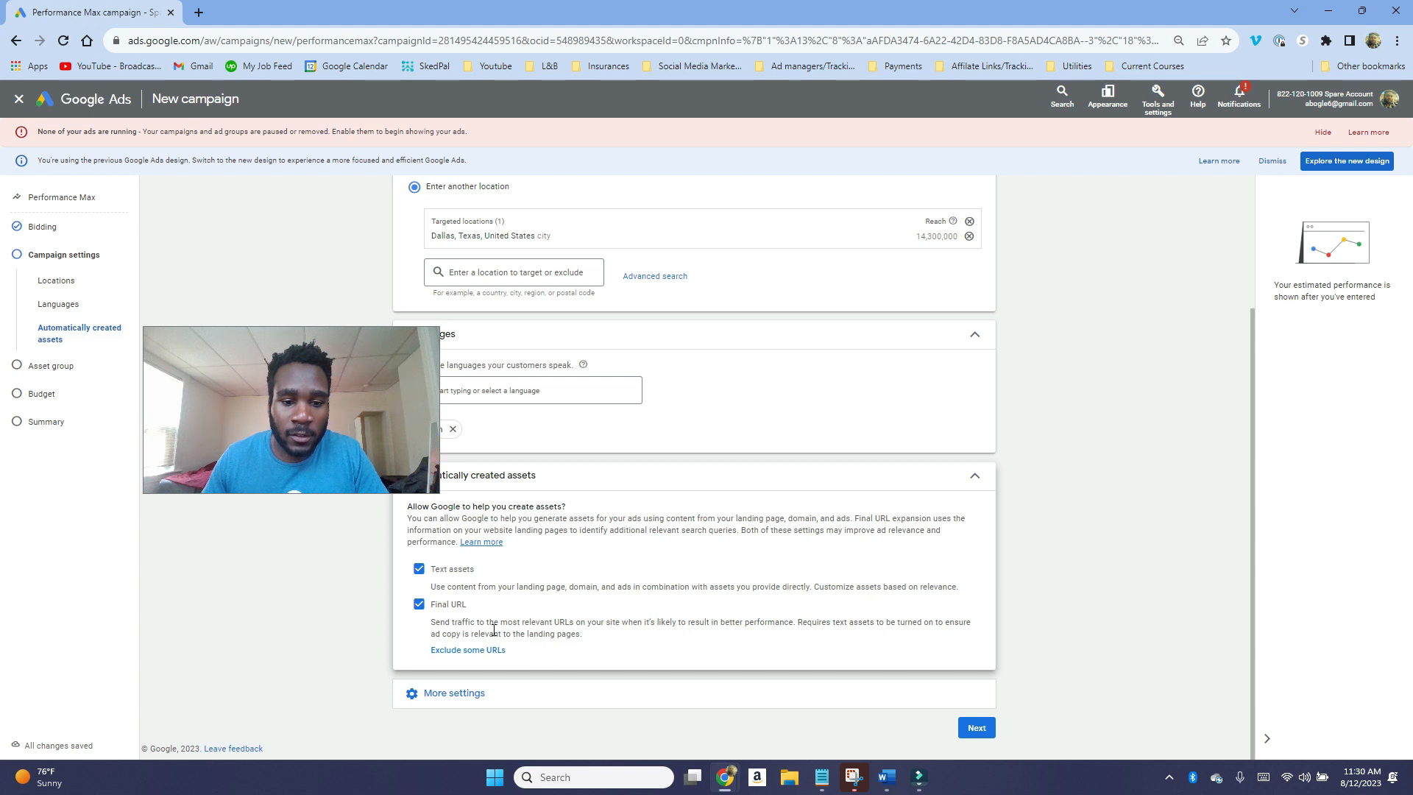
left_click(419, 569)
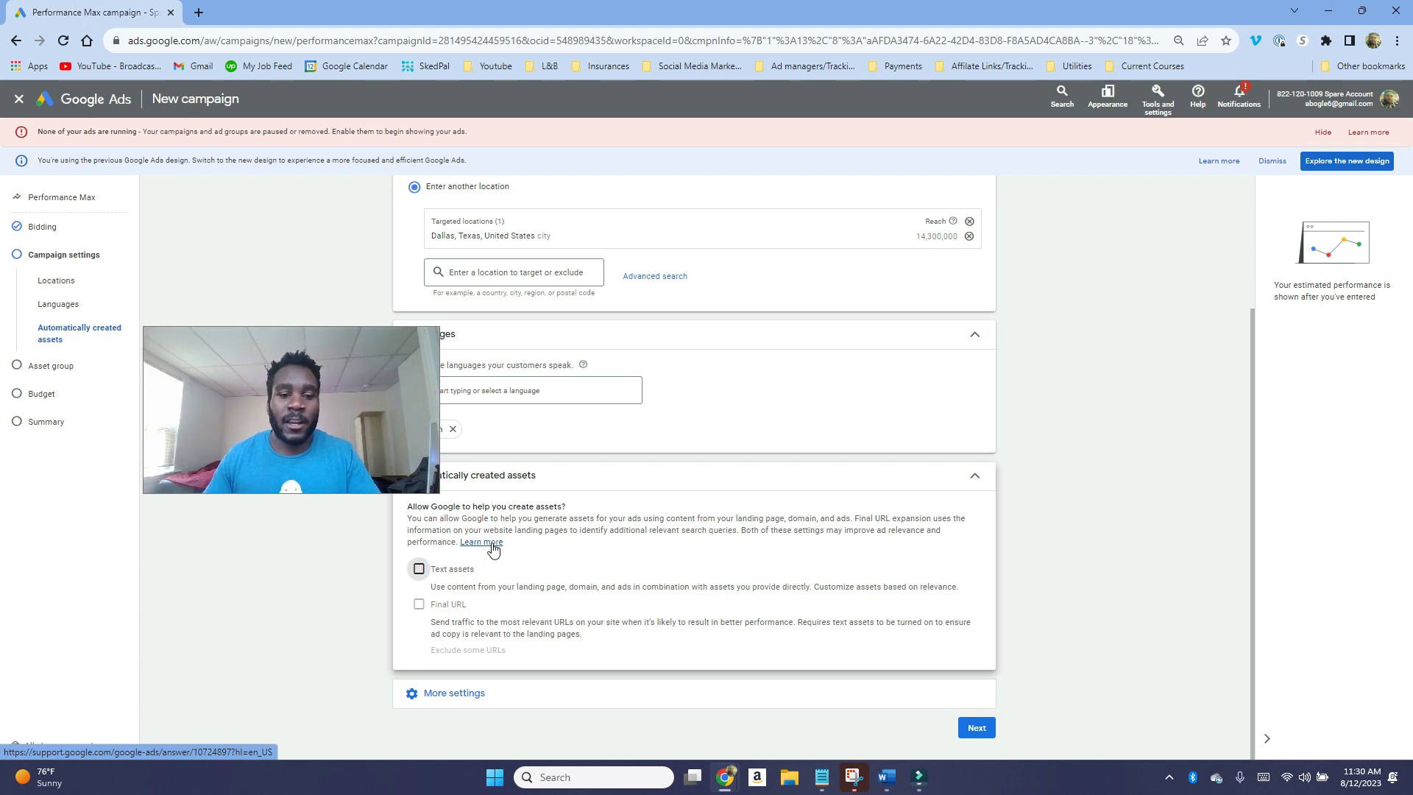
left_click(490, 692)
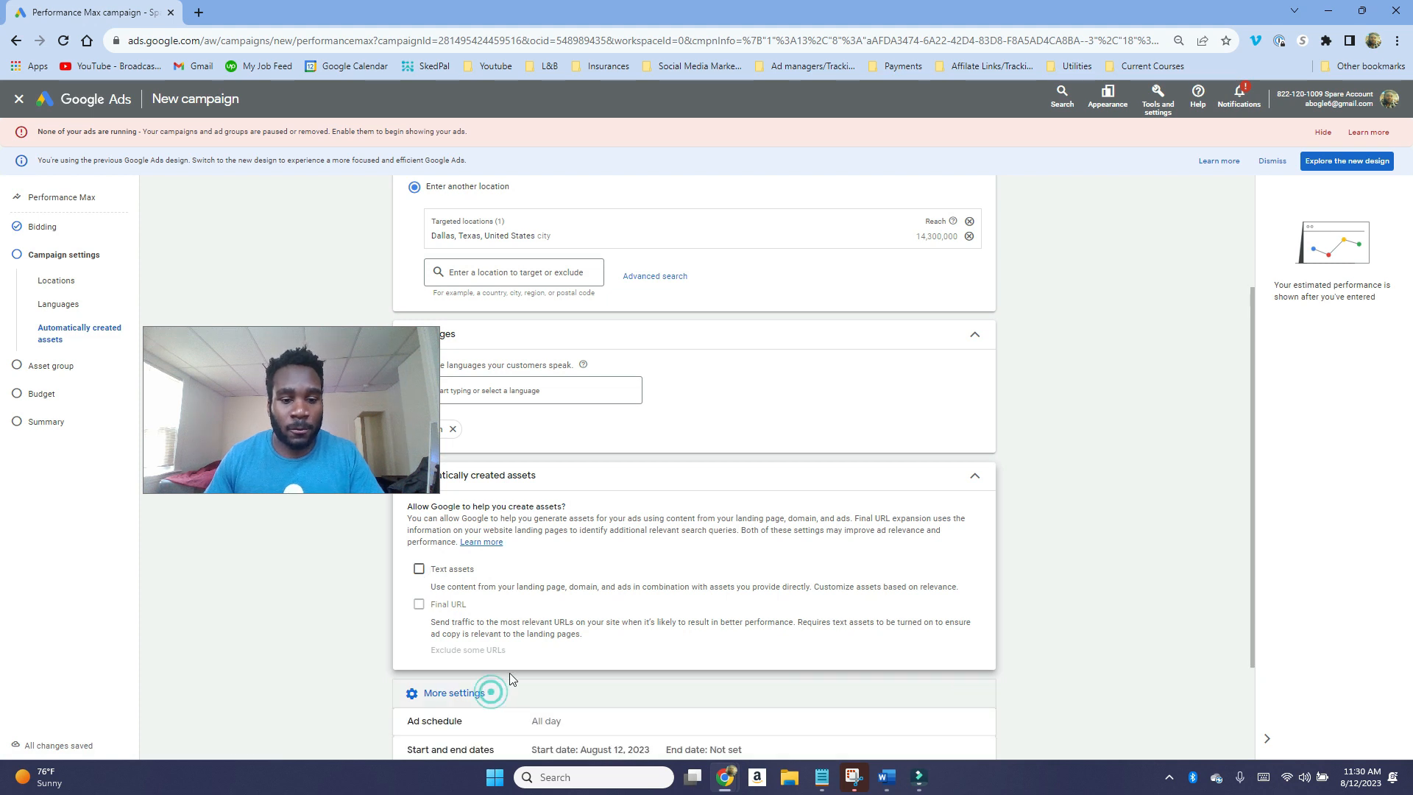
scroll(512, 675, "down", 2)
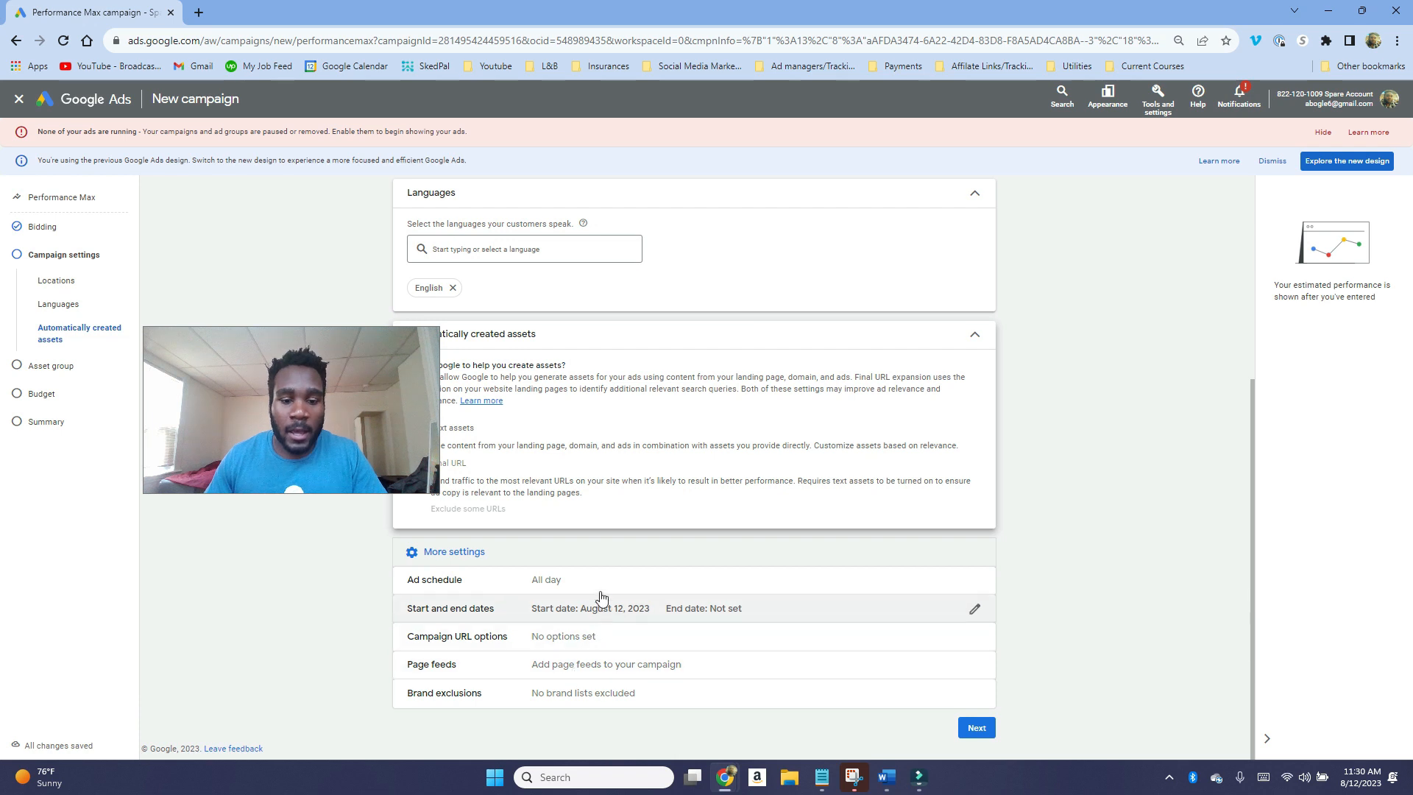
left_click(986, 732)
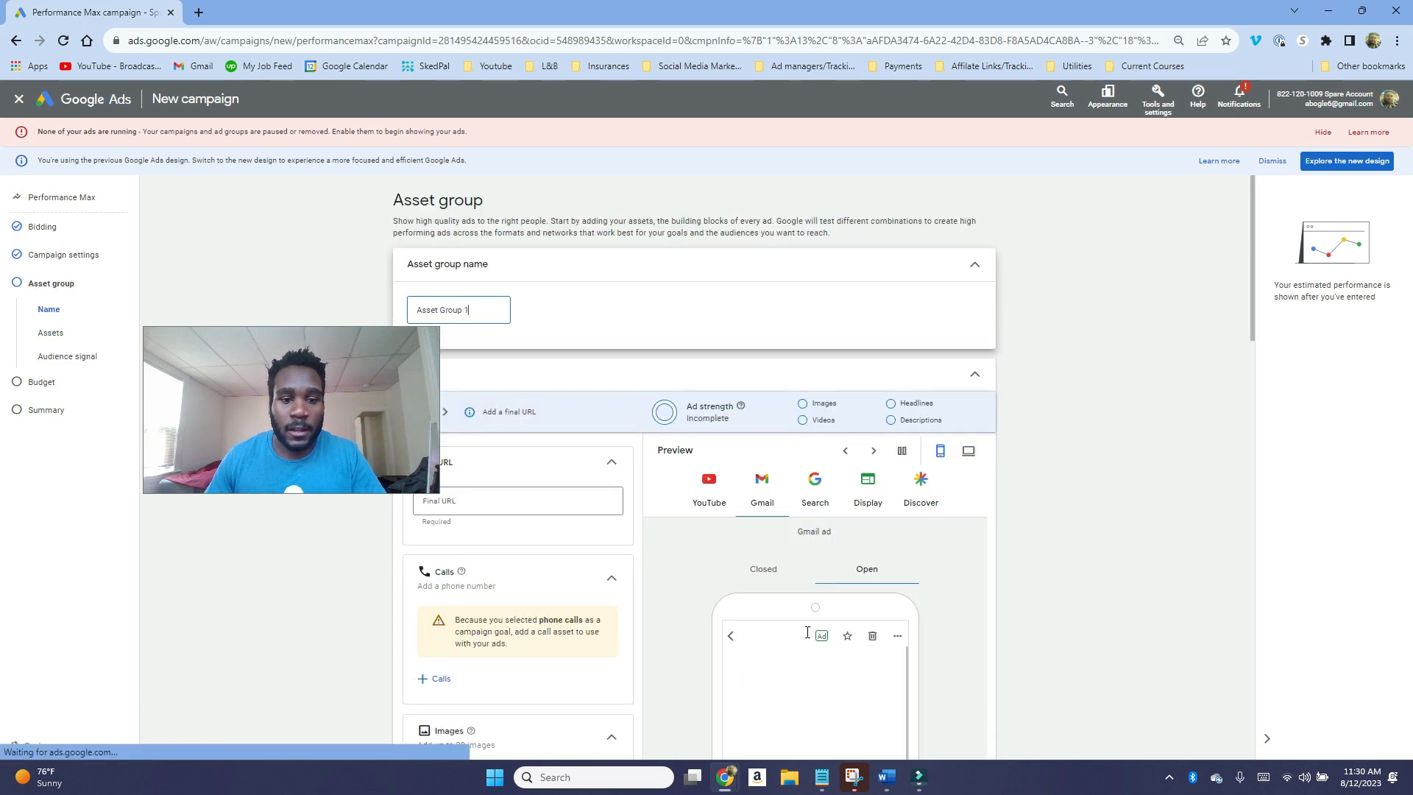
left_click_drag(237, 407, 748, 497)
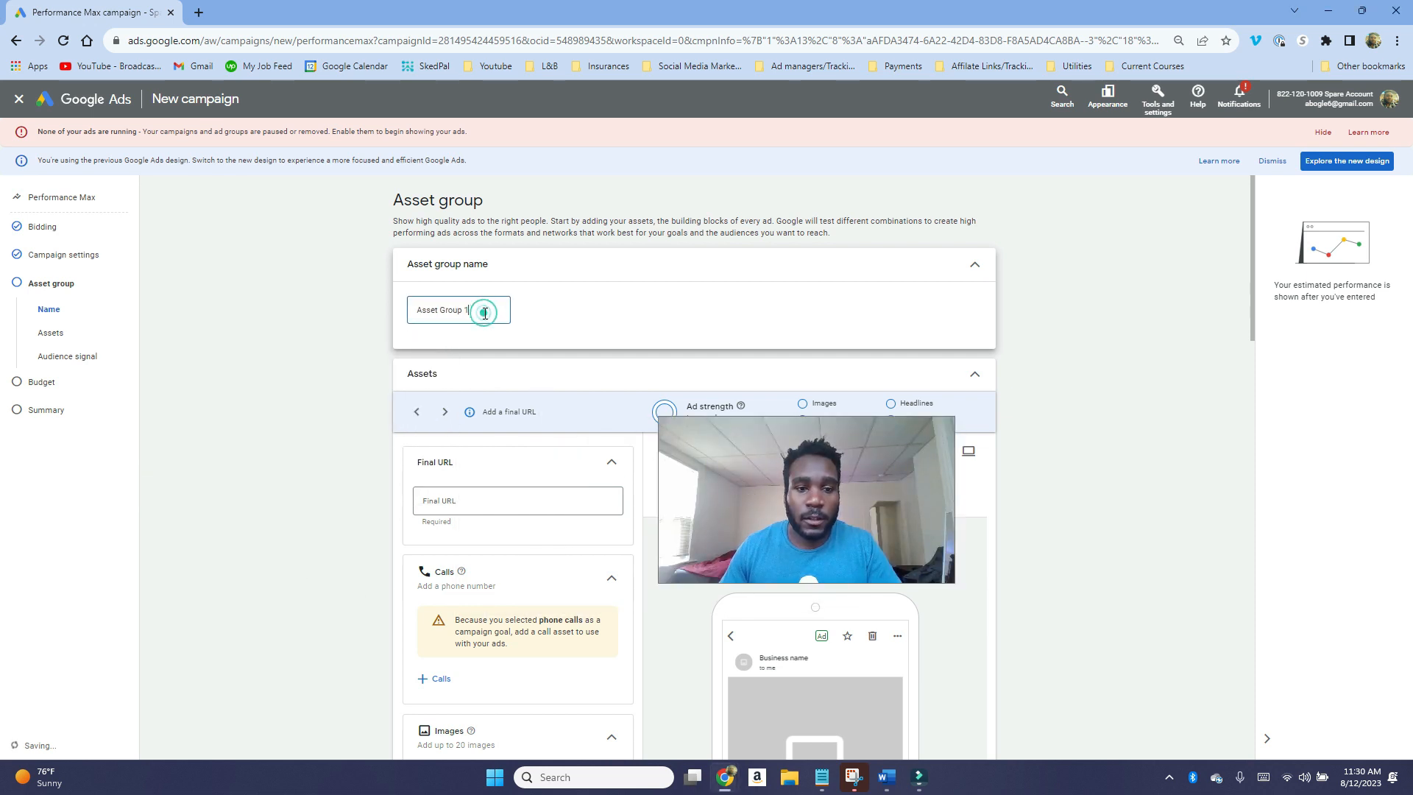
left_click_drag(480, 312, 413, 309)
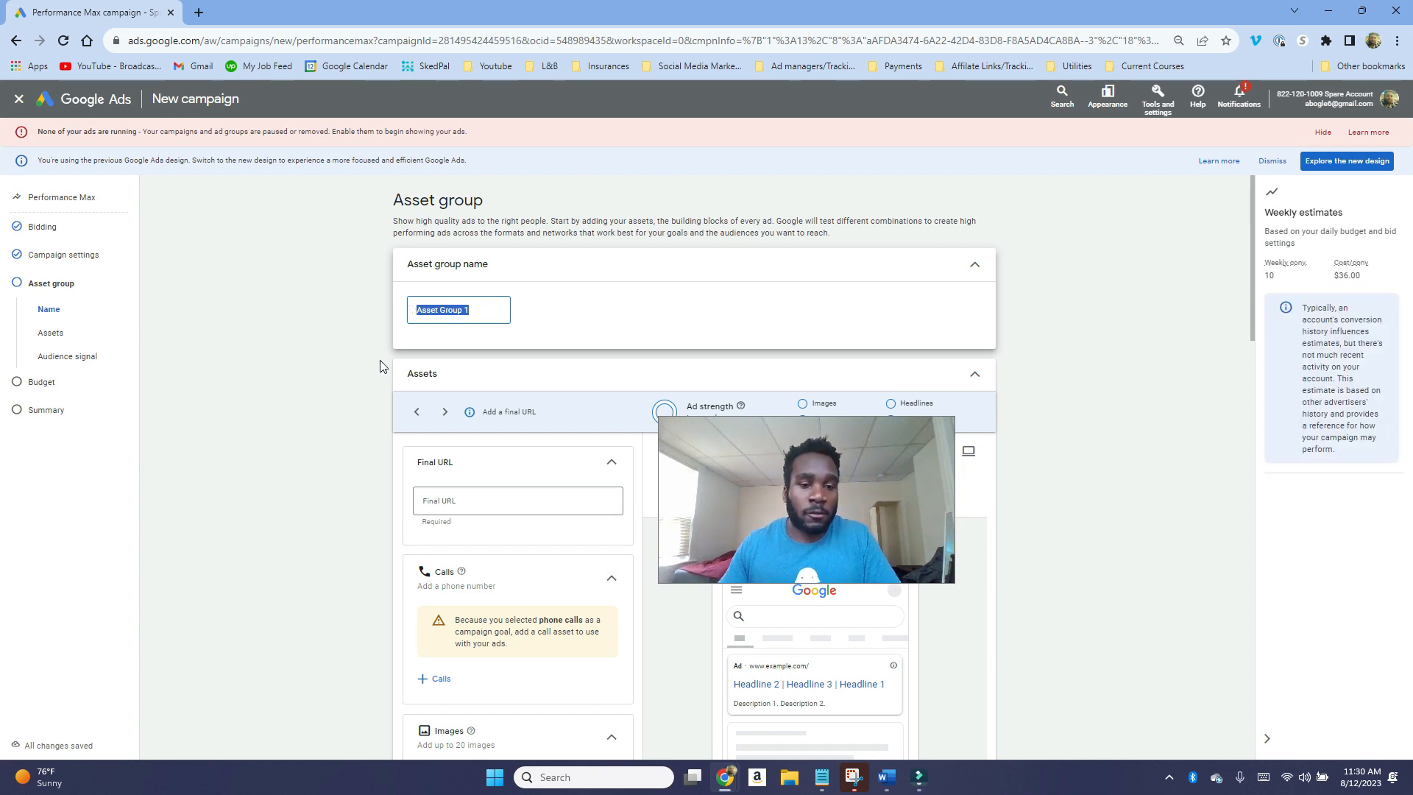
left_click(327, 414)
scroll(324, 410, "down", 2)
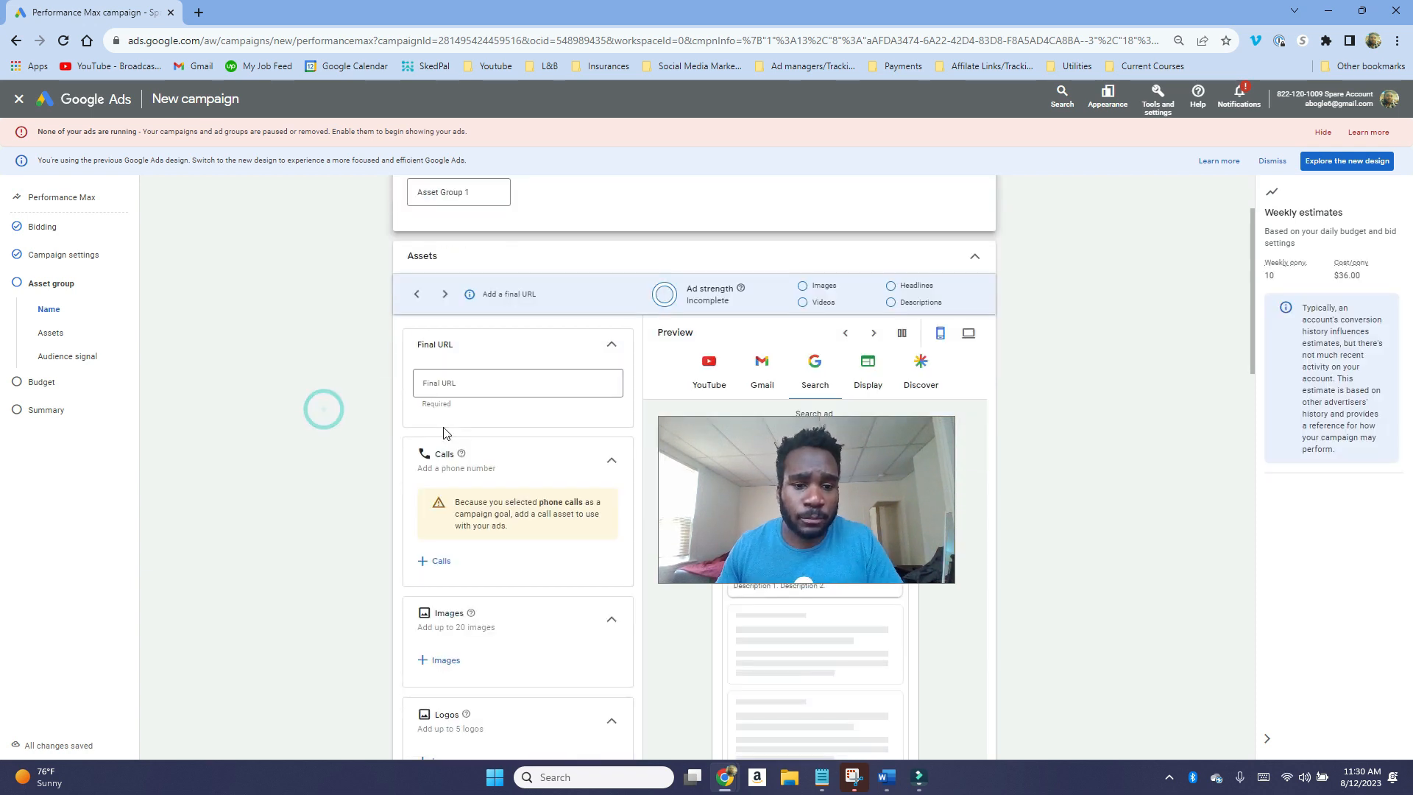
left_click(460, 386)
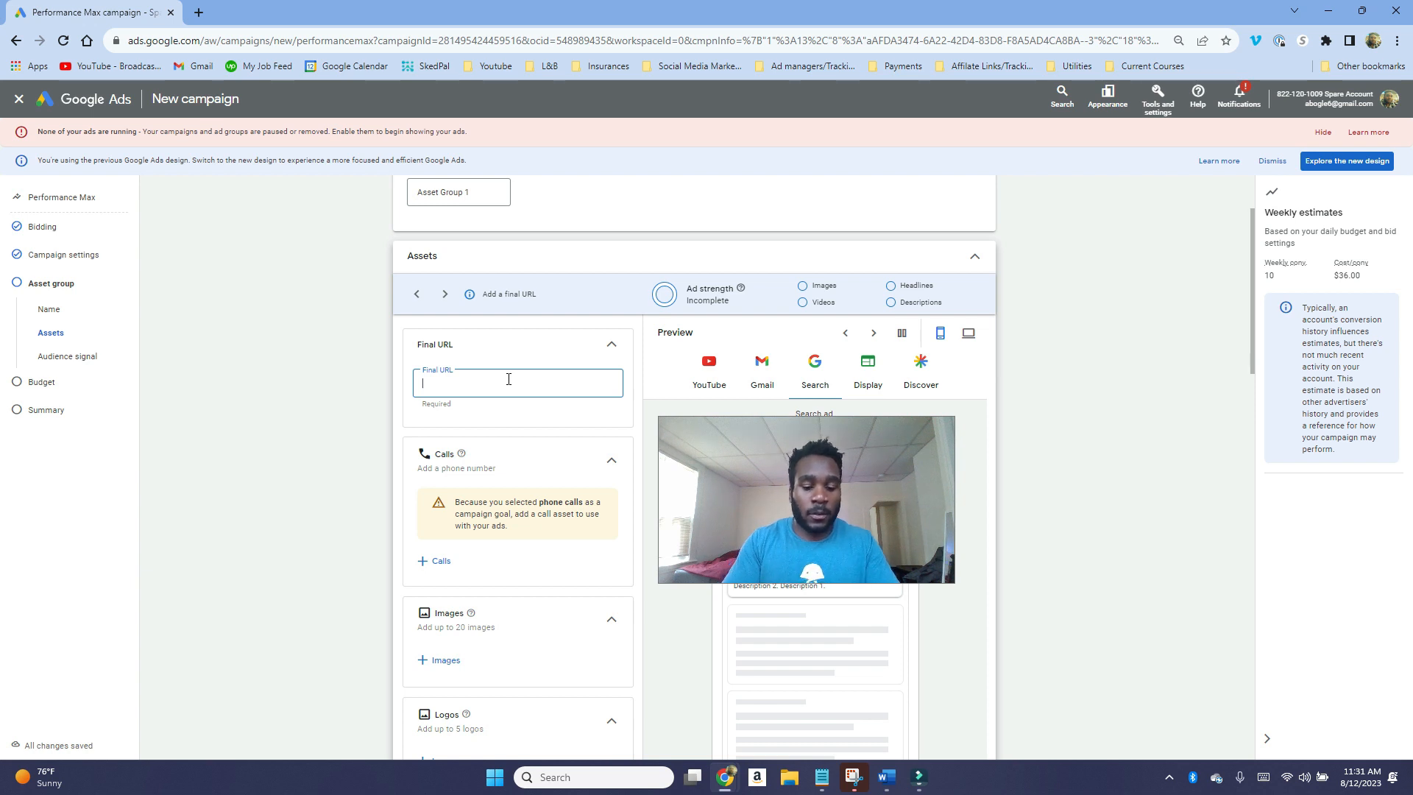
type("www.tensionfreemarketing.com")
Step: Start adding images to the asset group and search the free stock images for "plumbers"
scroll(368, 398, "down", 2)
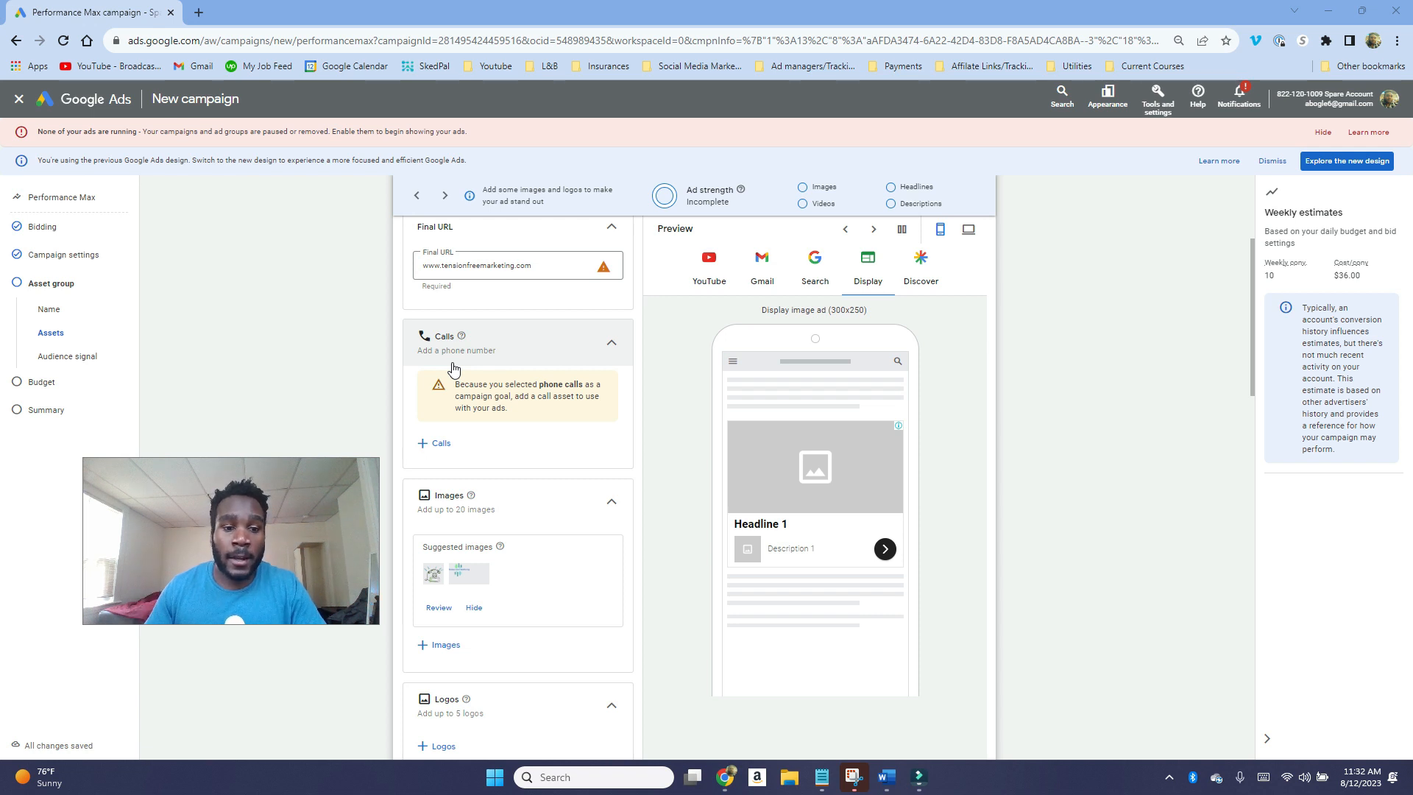
scroll(471, 379, "down", 2)
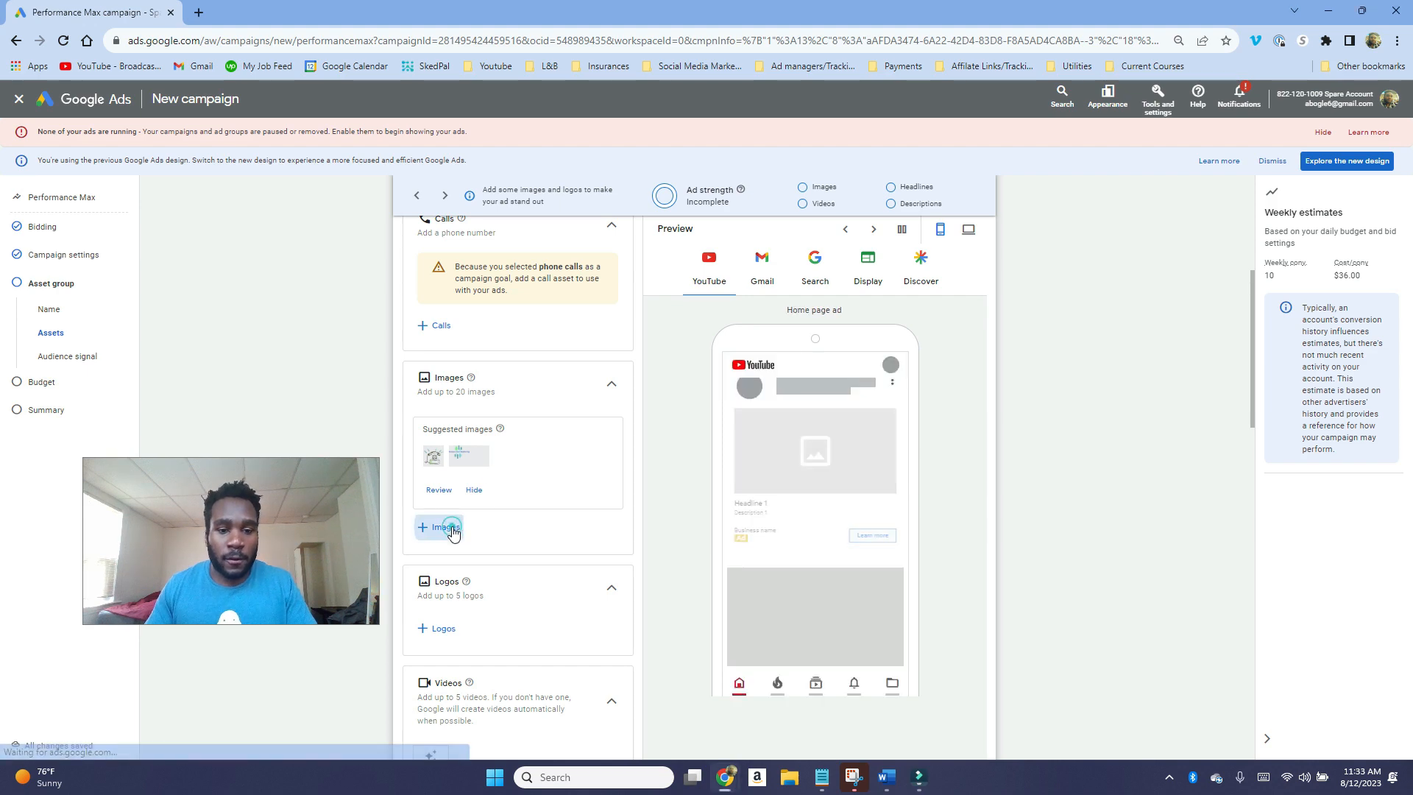
left_click(444, 527)
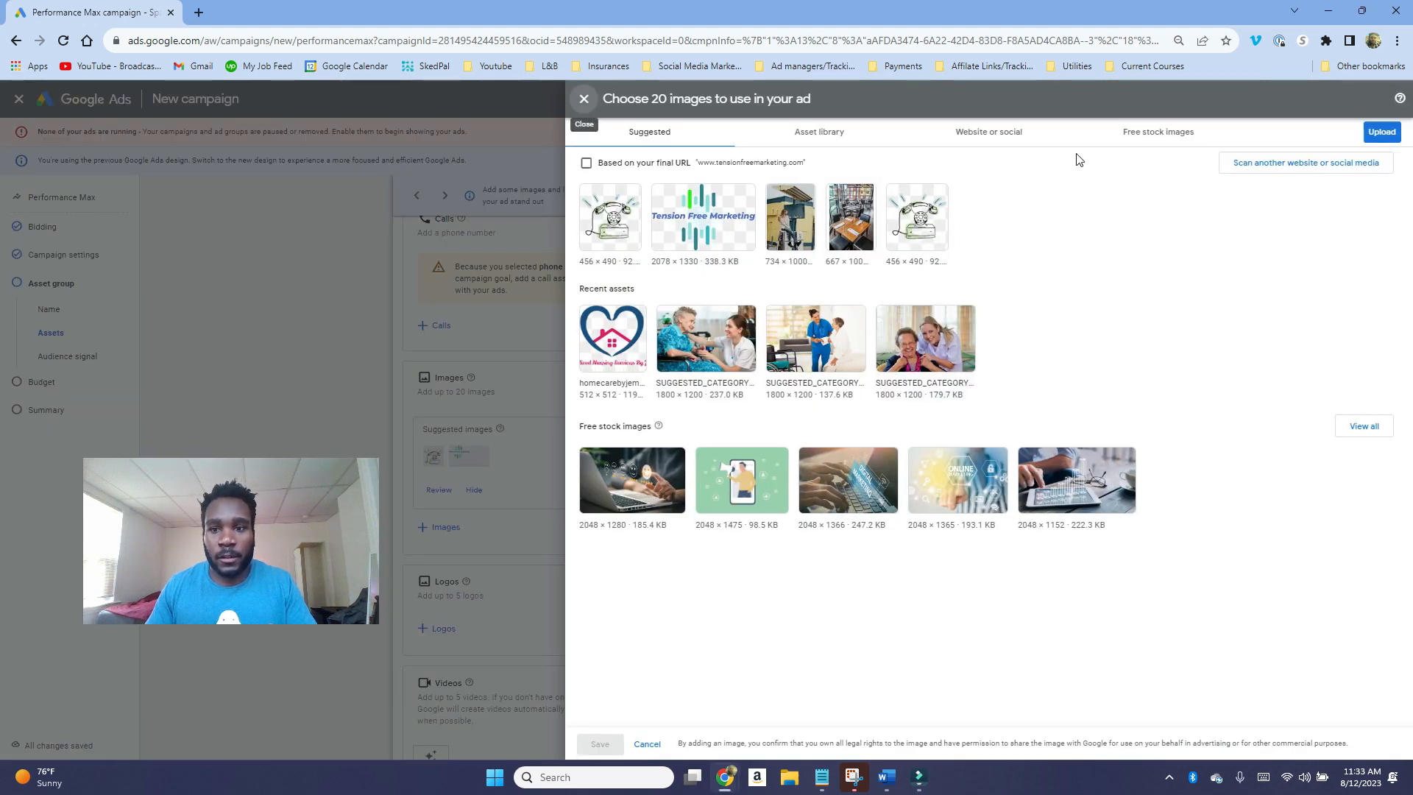
left_click(1153, 139)
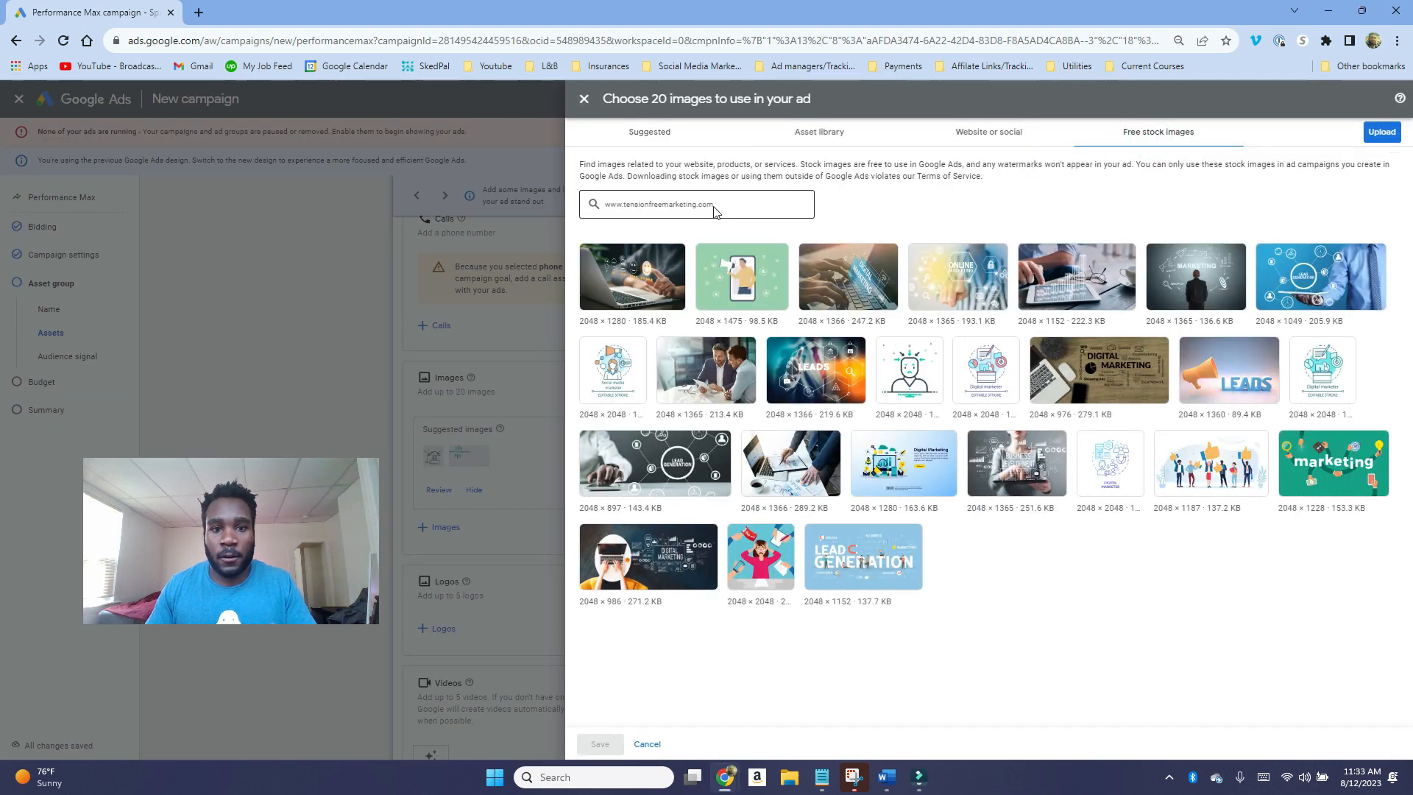
triple_click(717, 206)
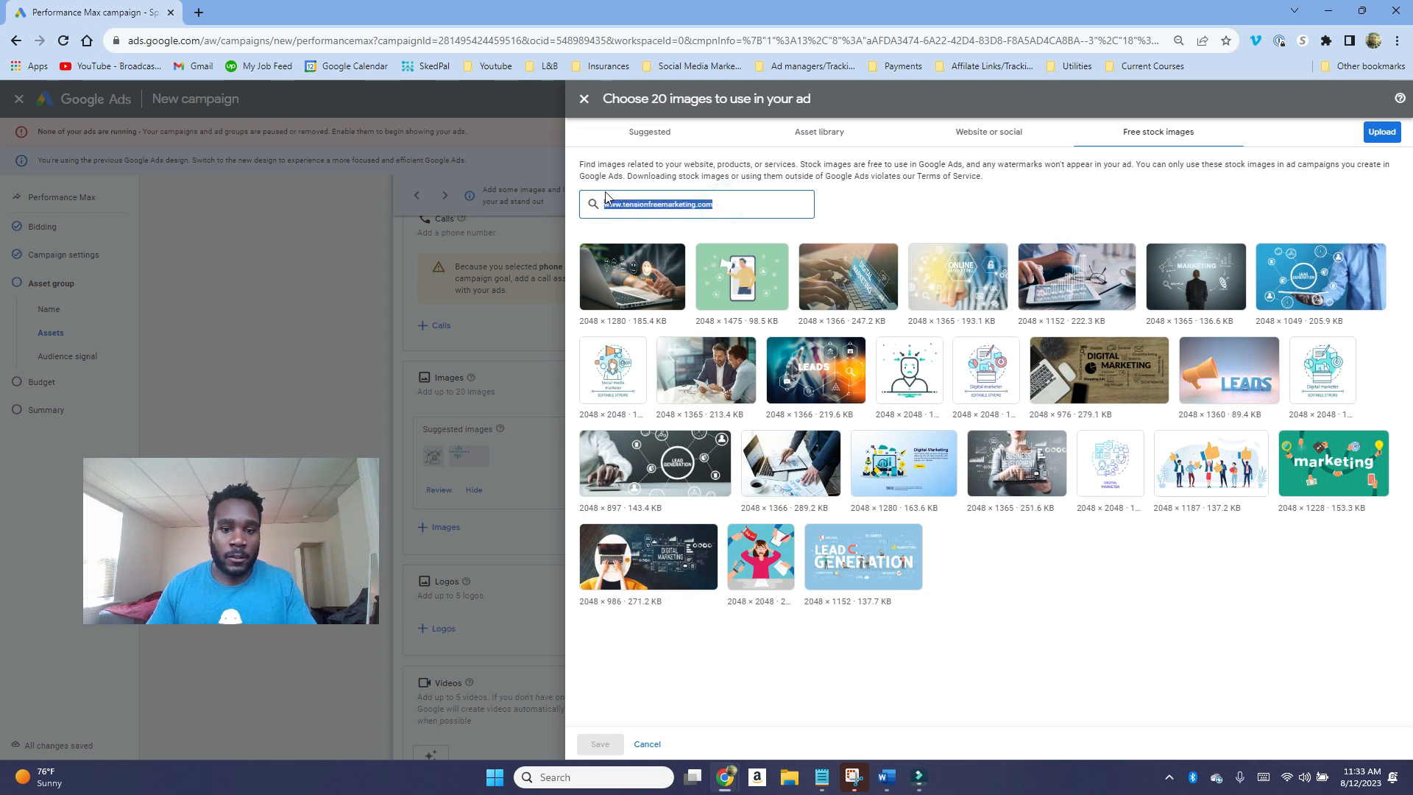
type("p")
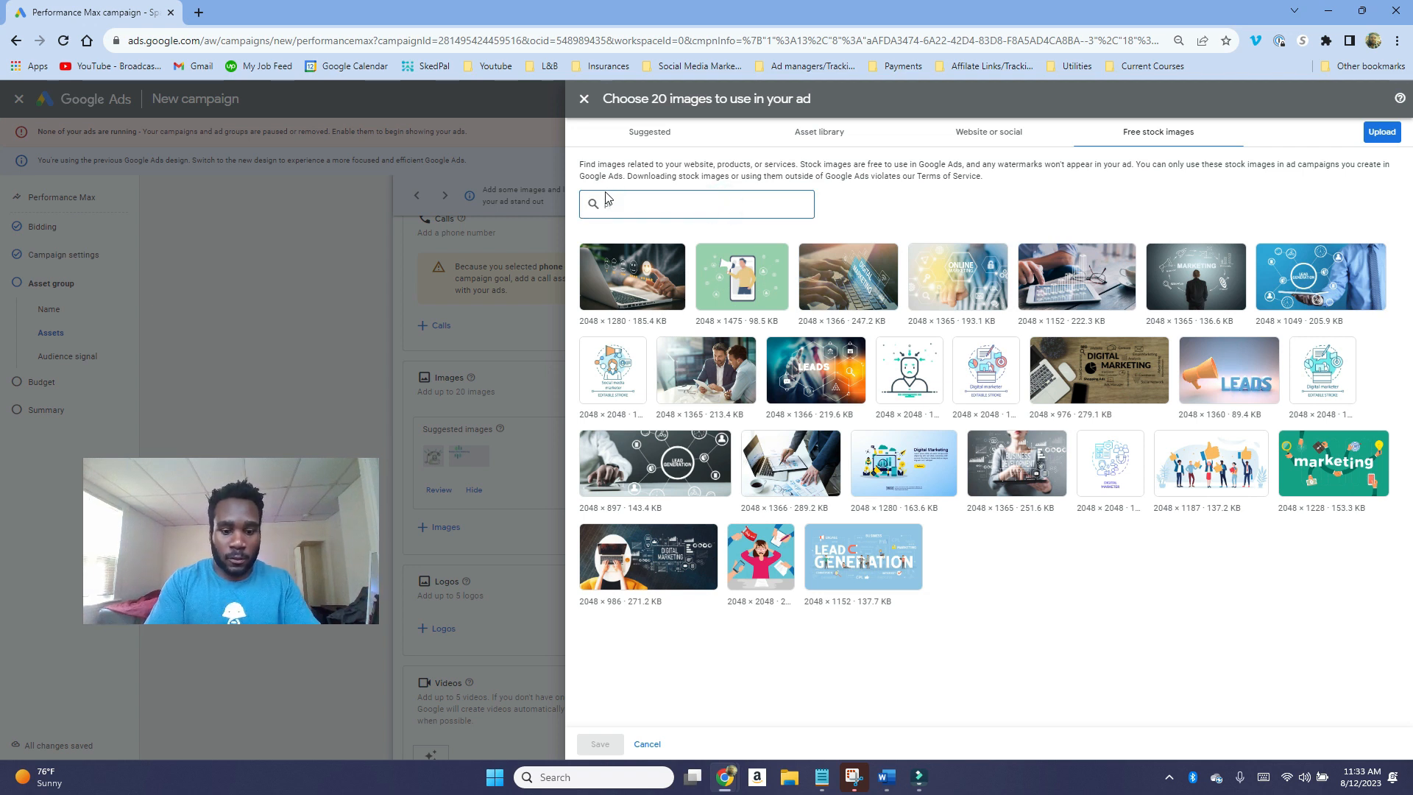
type("lumbers")
key("Return")
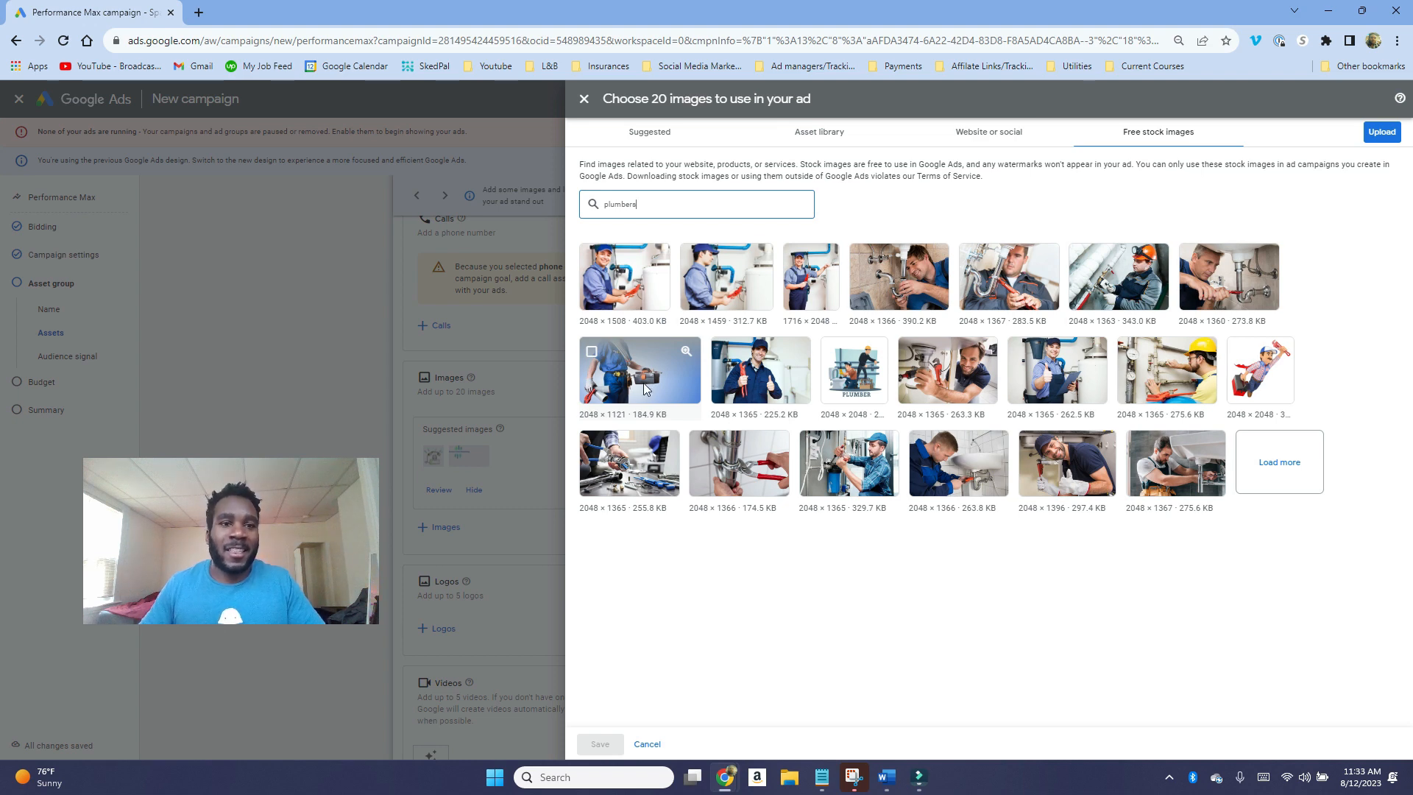
Step: Leave the image picker without adding any images and review the asset group's Images, Logos and Videos sections down to the headlines
left_click(584, 102)
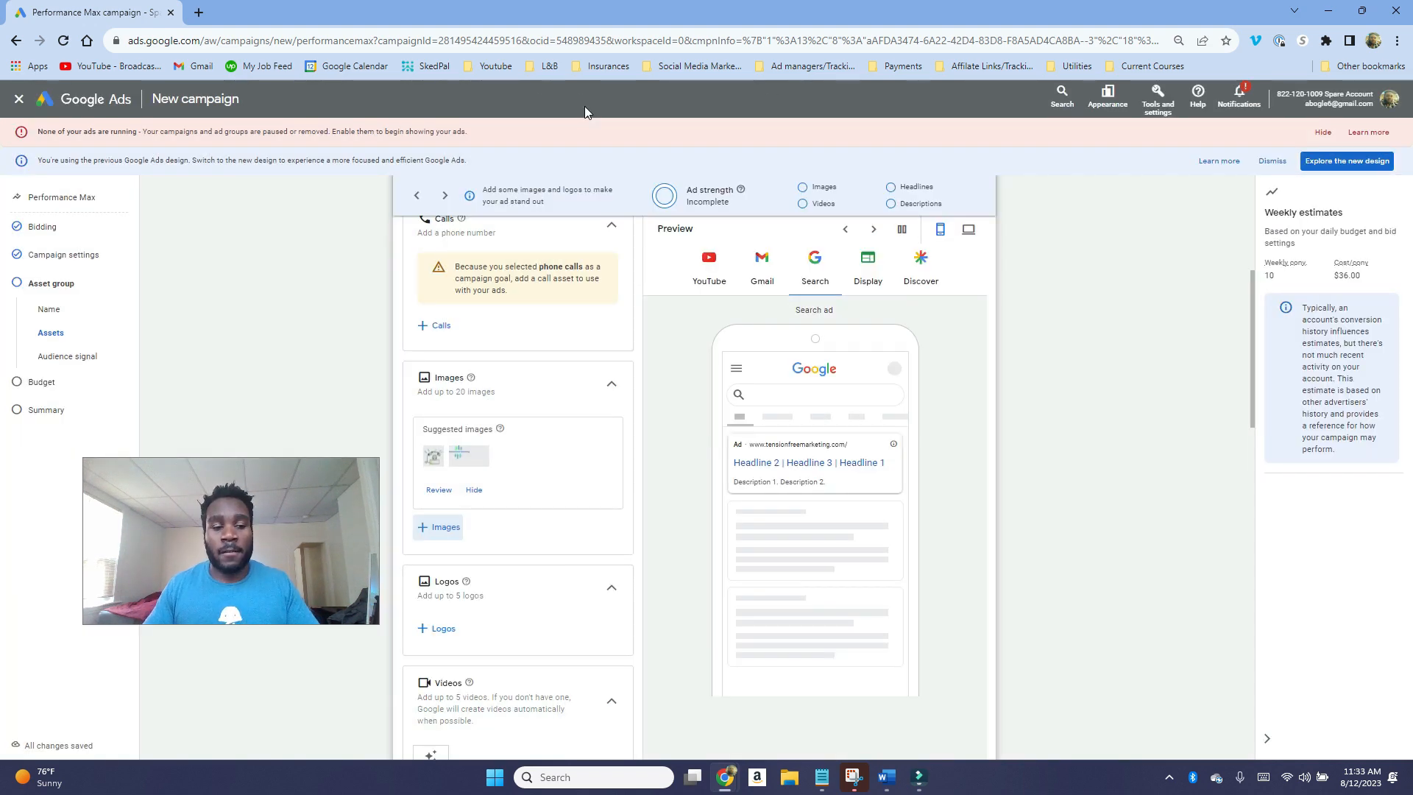
scroll(553, 342, "down", 1)
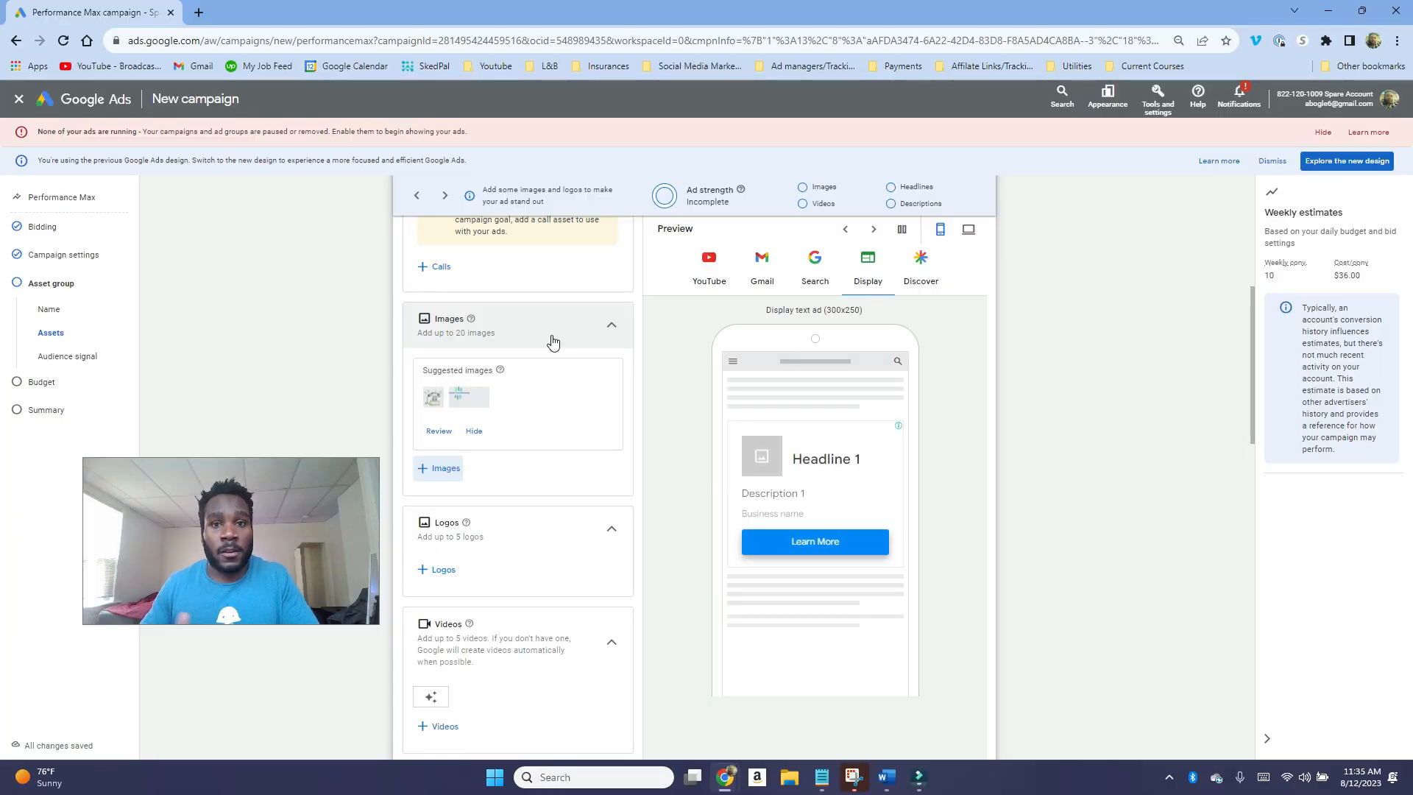
scroll(553, 342, "down", 2)
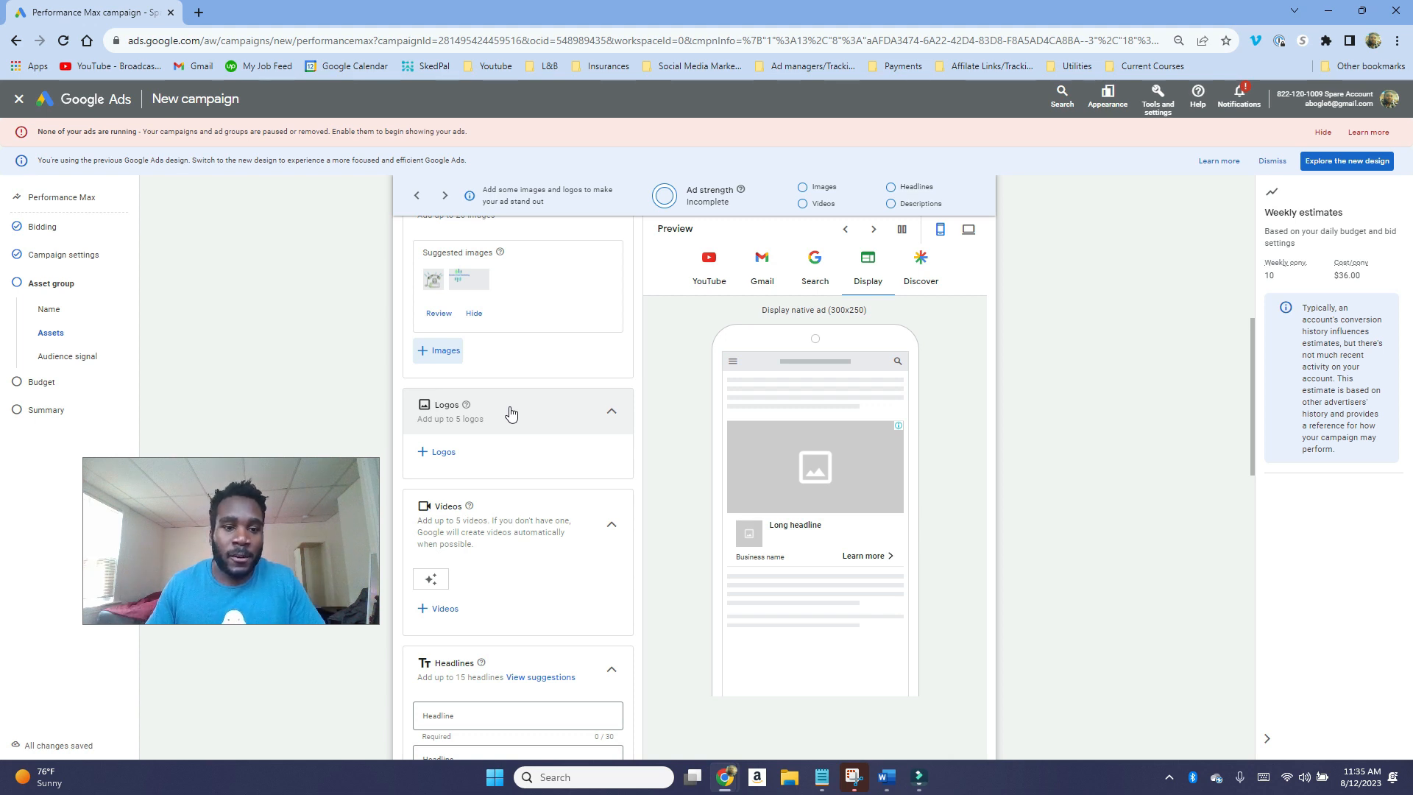
scroll(513, 434, "down", 2)
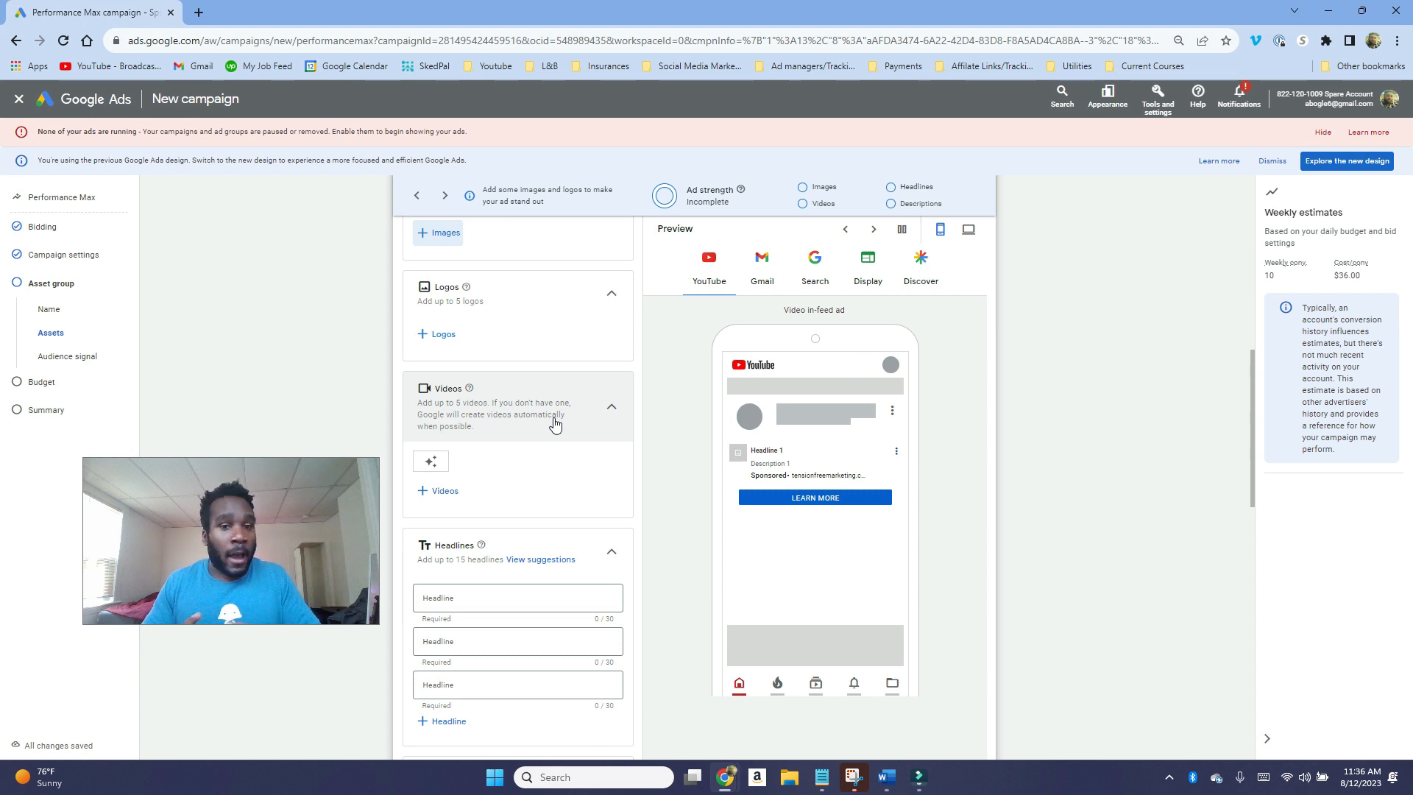
scroll(555, 423, "down", 2)
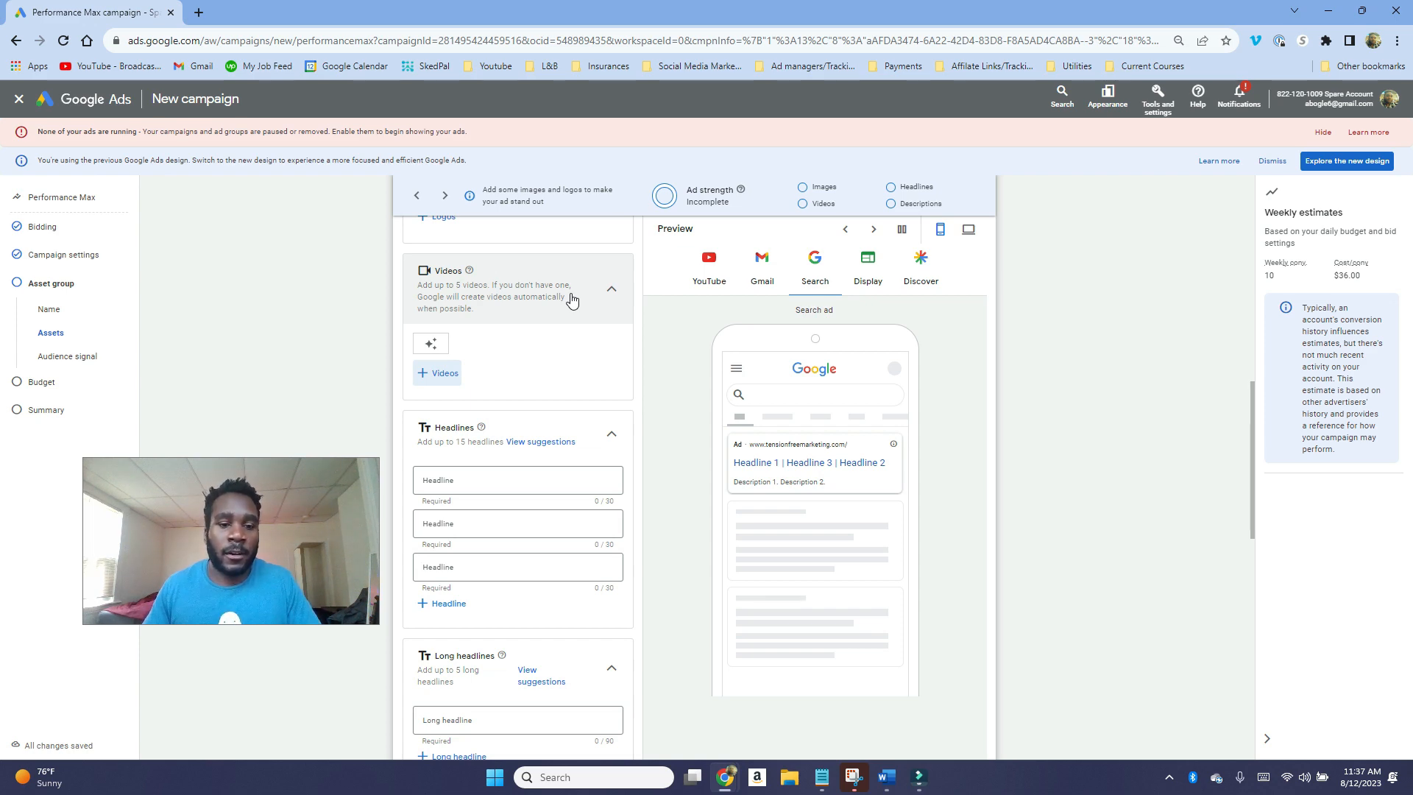
scroll(552, 390, "down", 2)
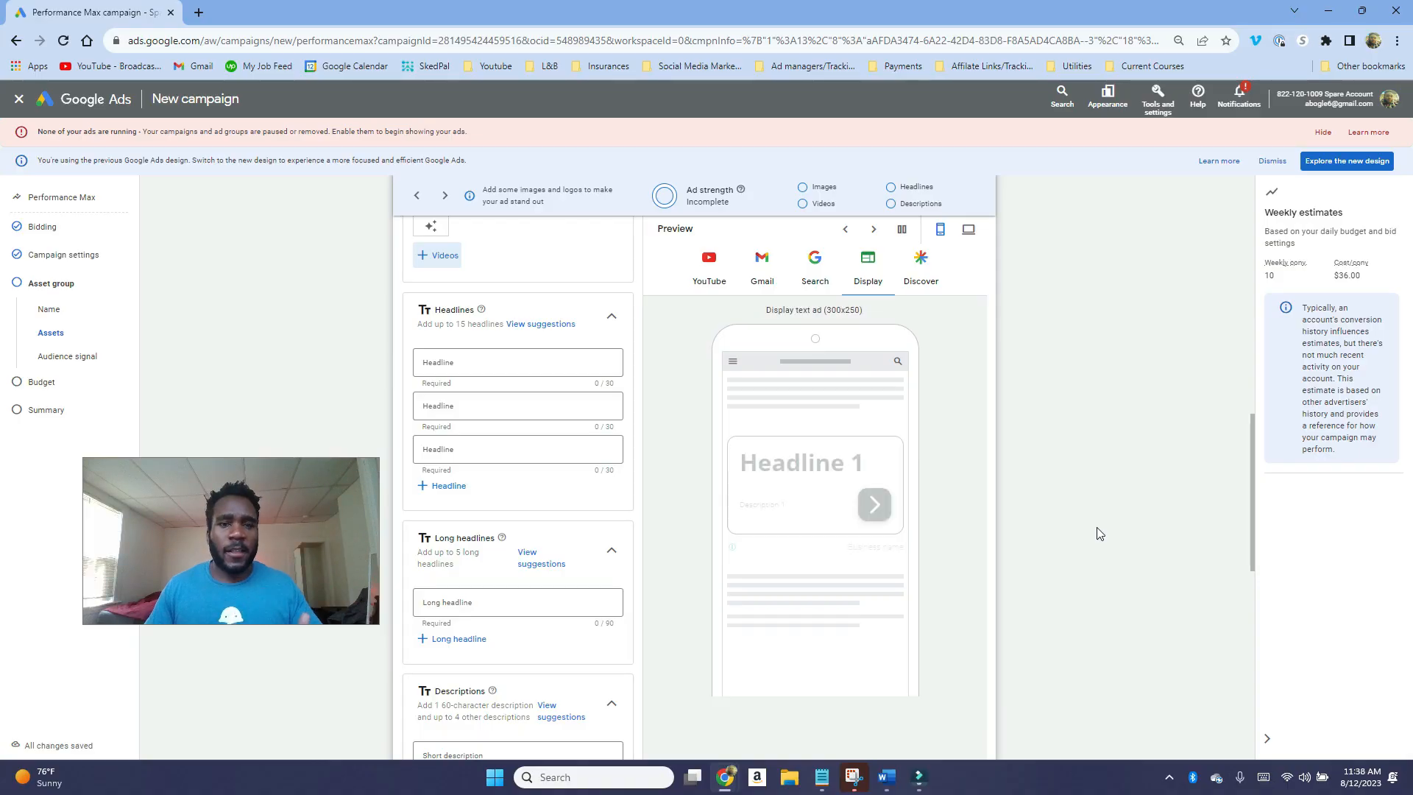
Step: Enter "Plumber Job Openings" as the first headline of the asset group
left_click(560, 363)
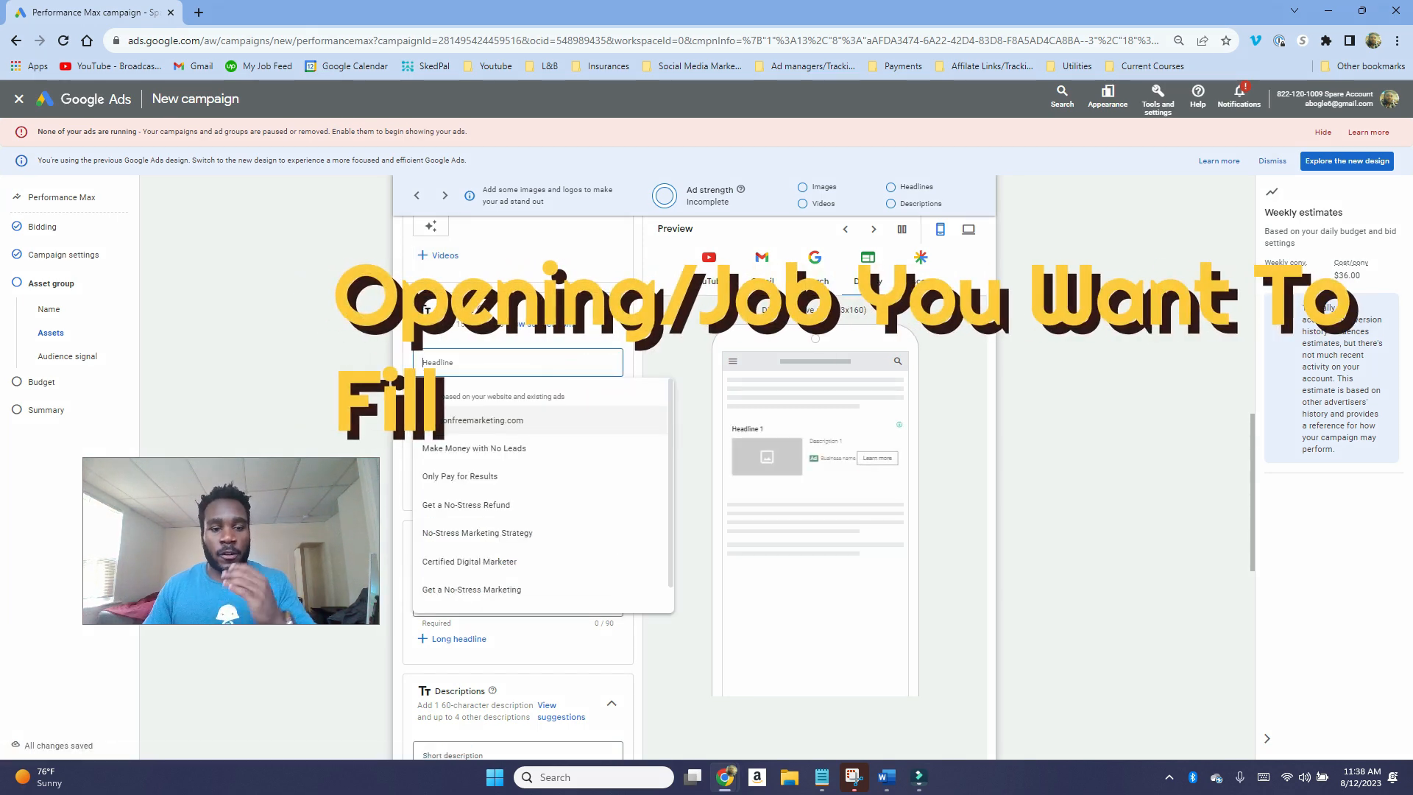
type("L")
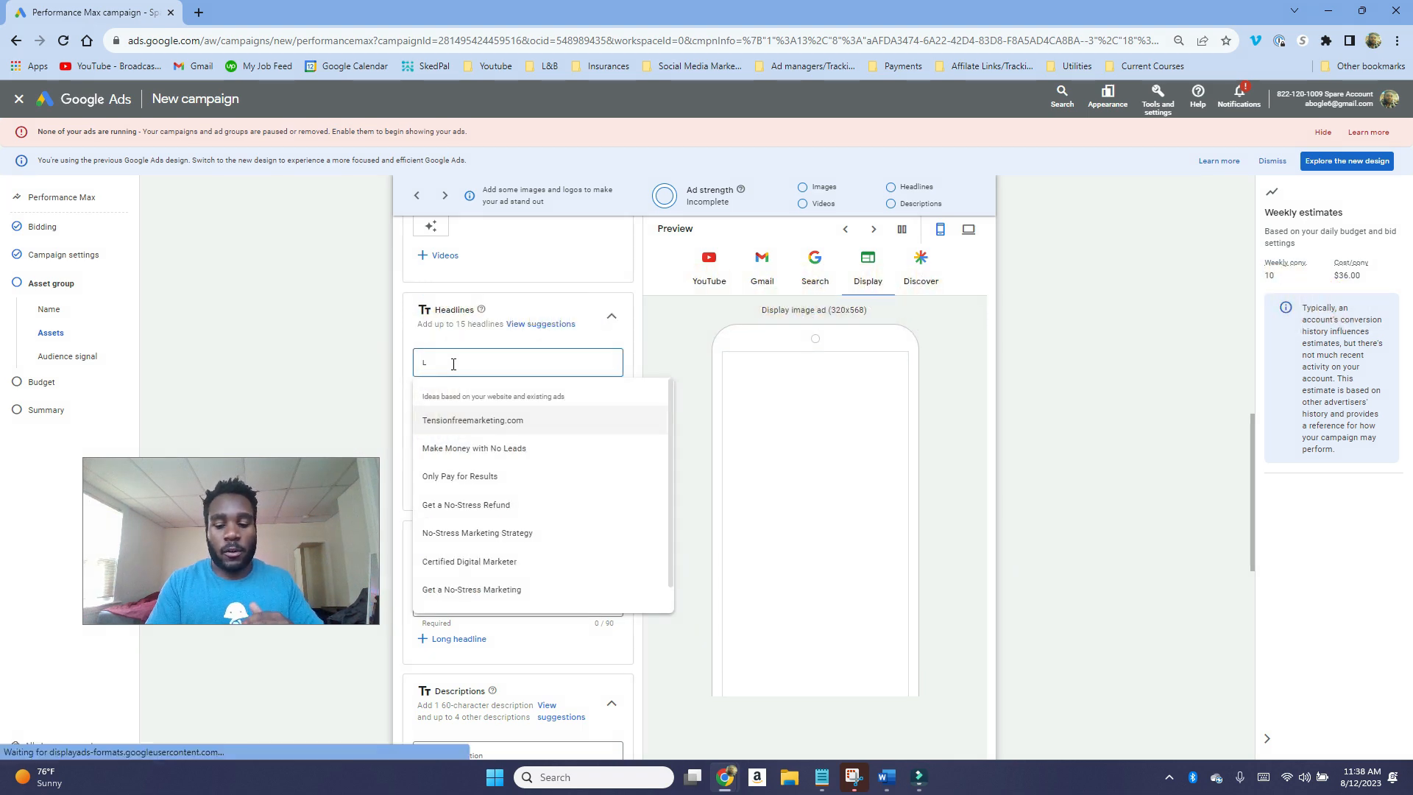
key("BackSpace")
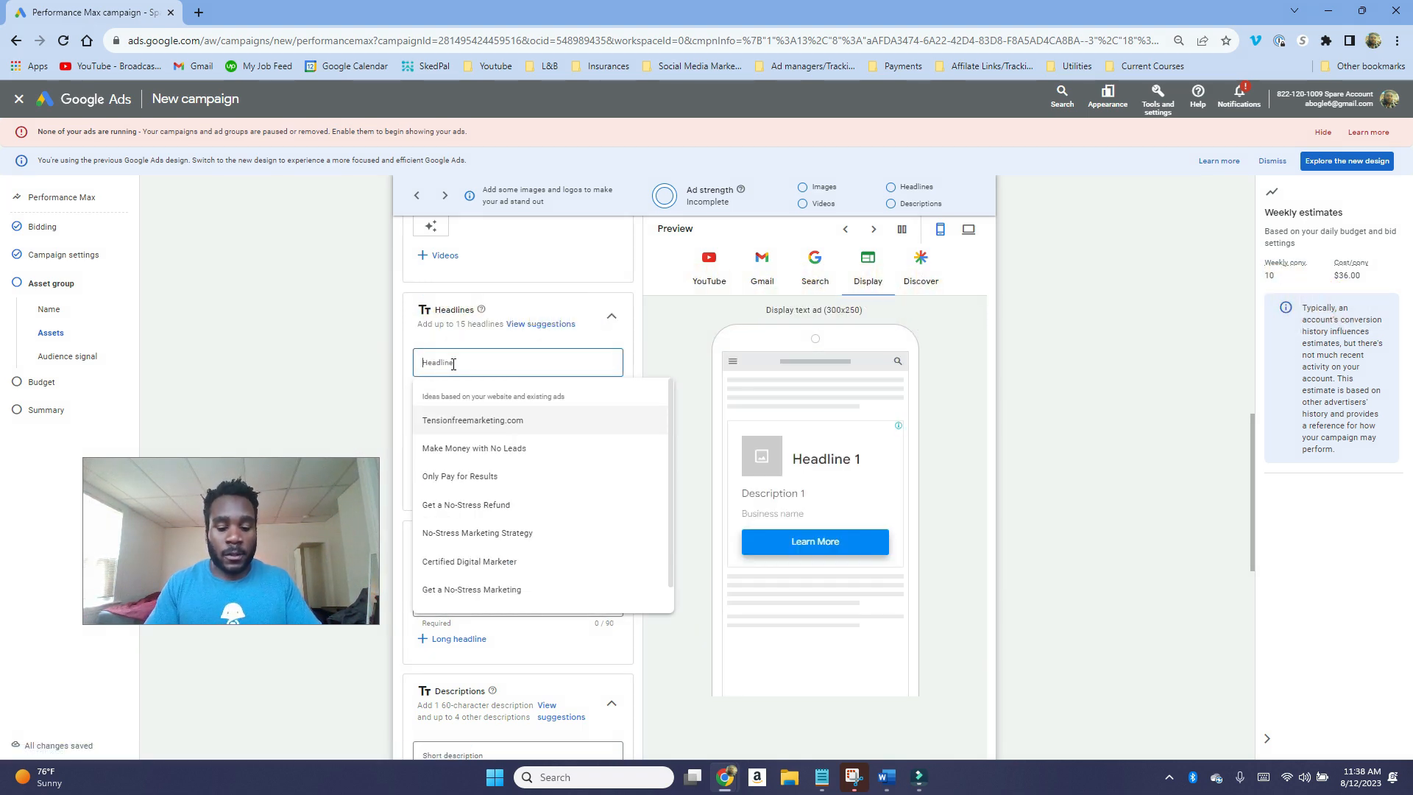
type("Plumber")
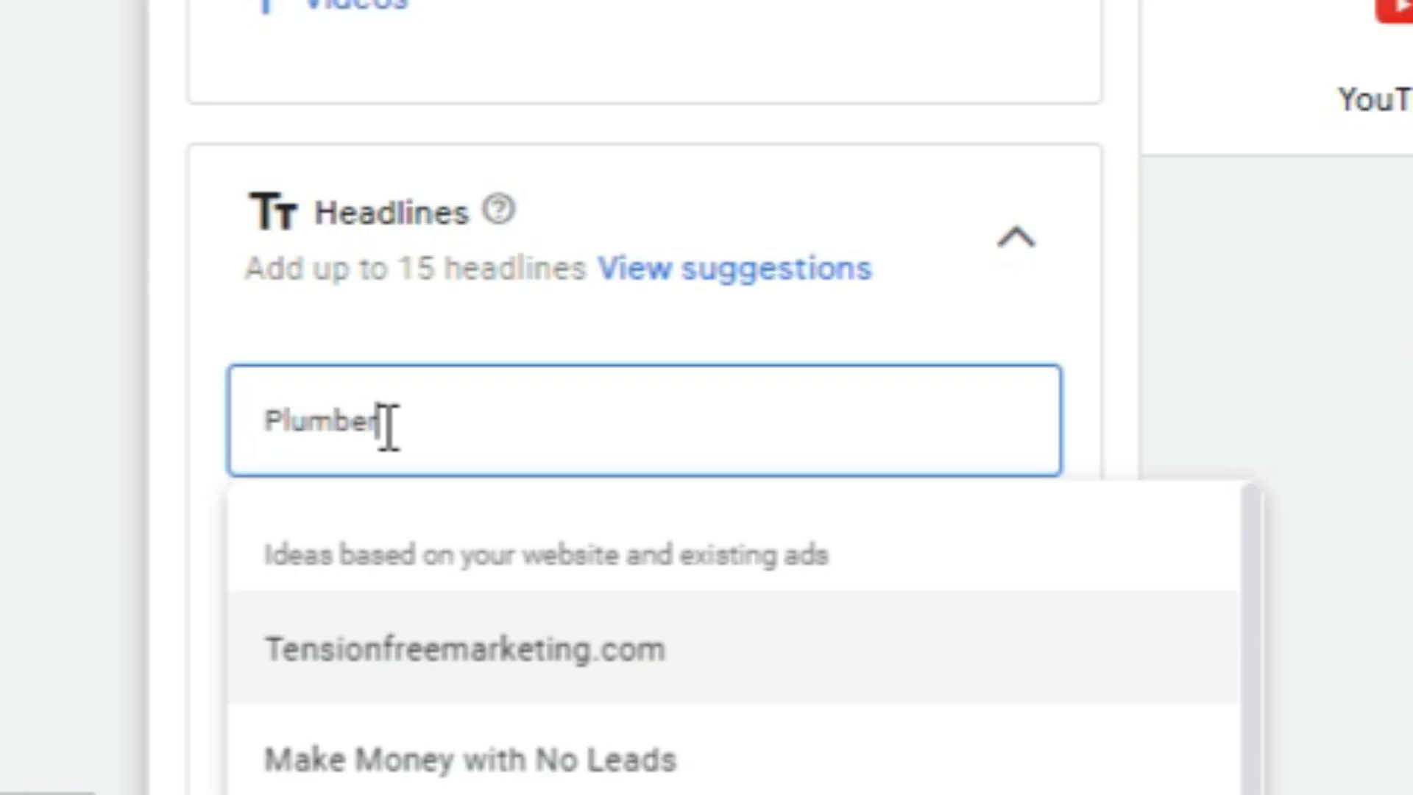
type(" Job Openings")
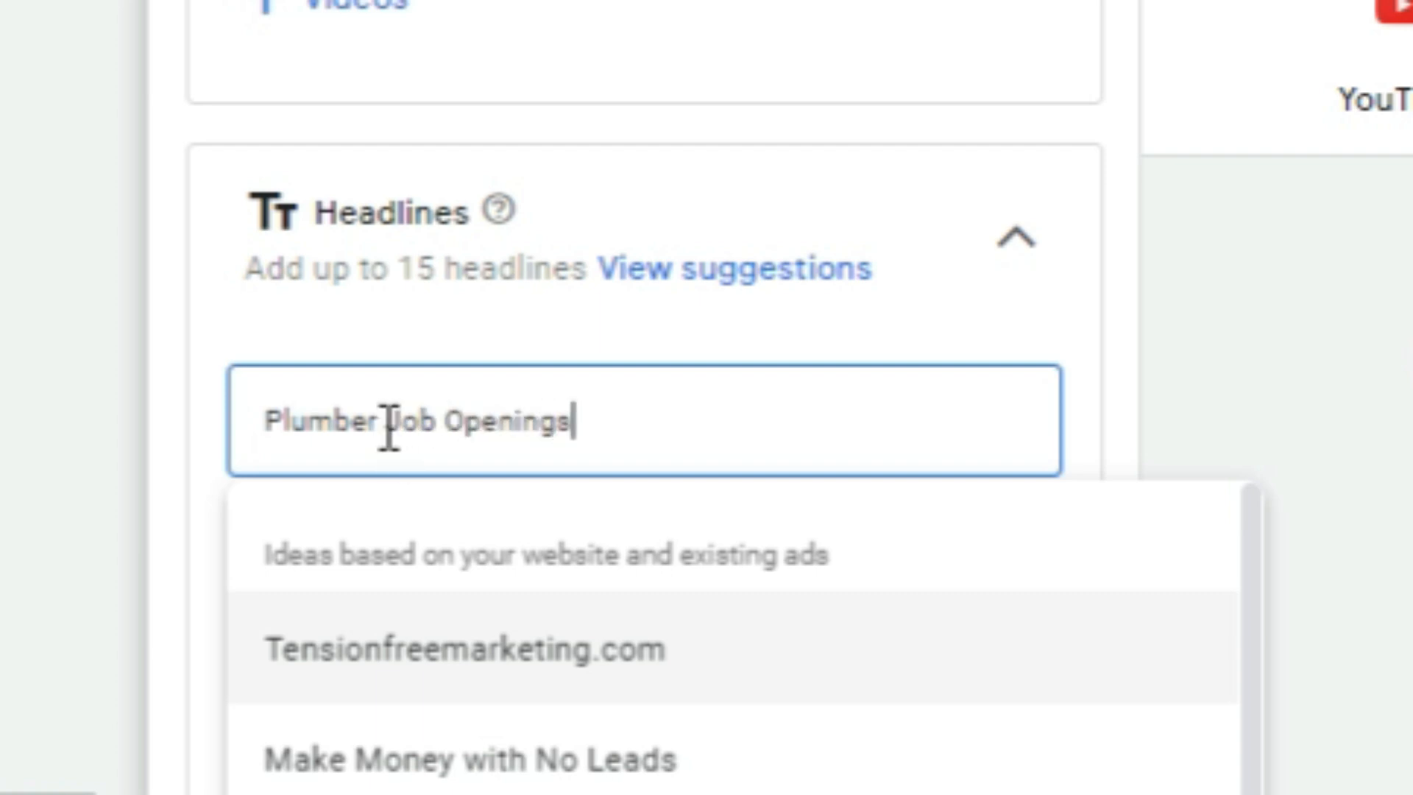
left_click(338, 402)
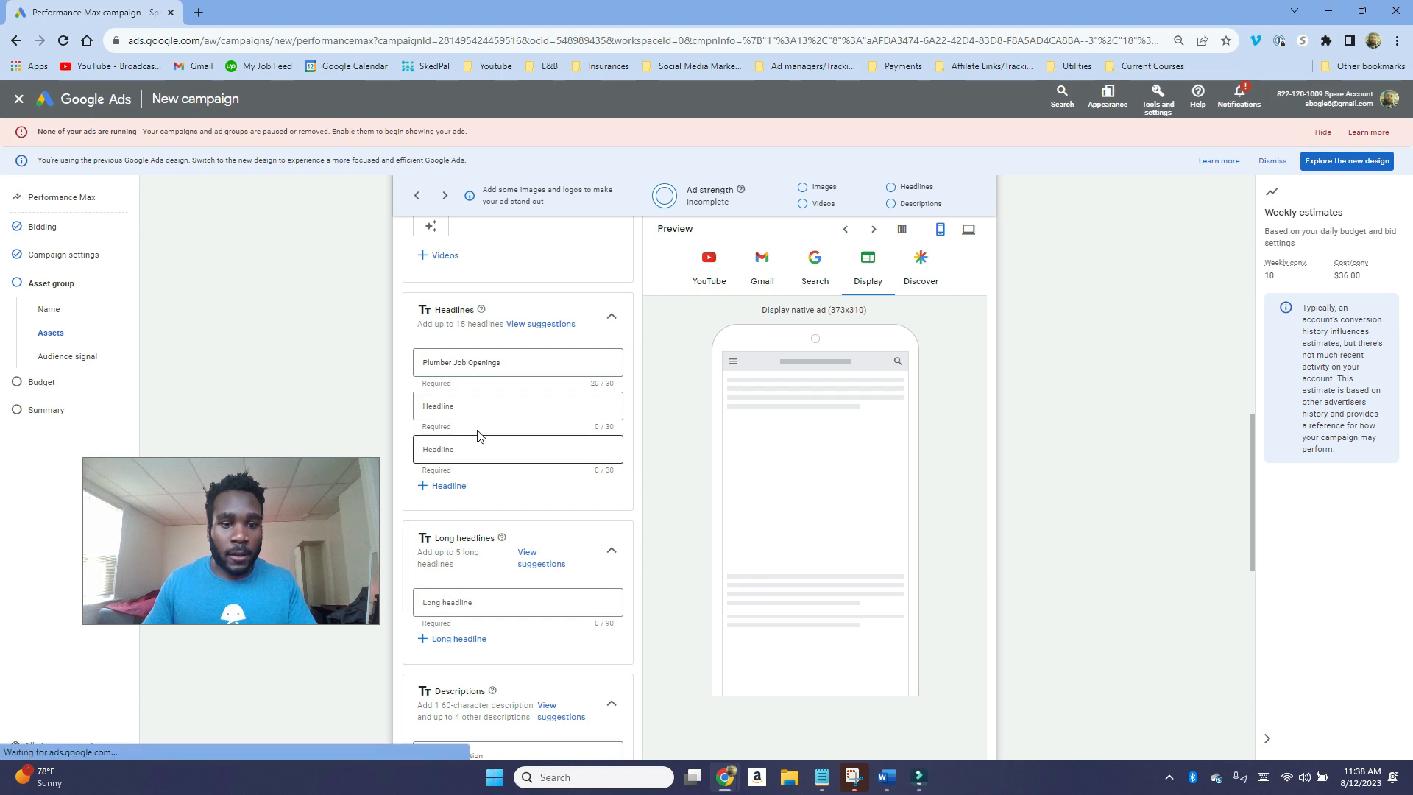
Step: Enter "Plumber Wanted" as the second headline
left_click(489, 404)
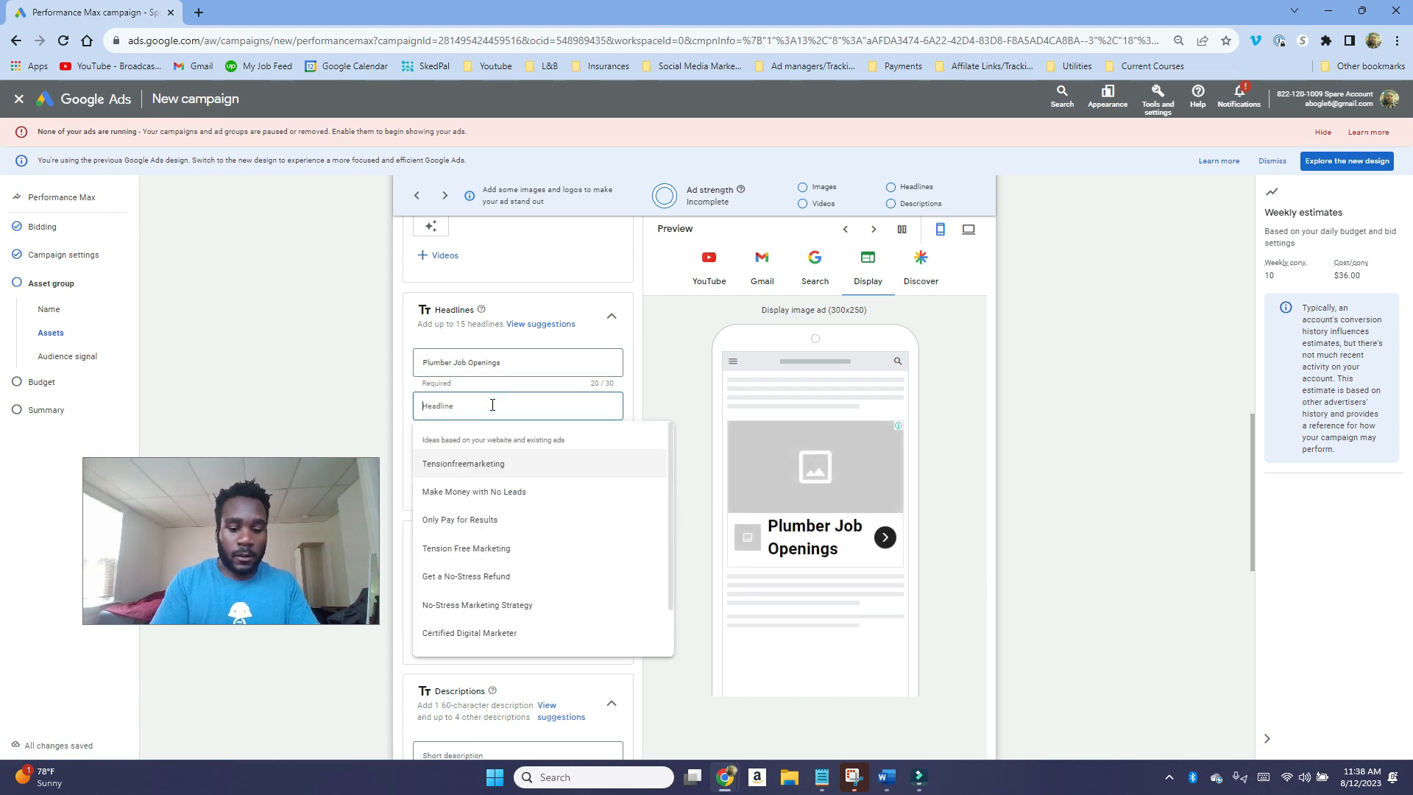
type("PLumber Want")
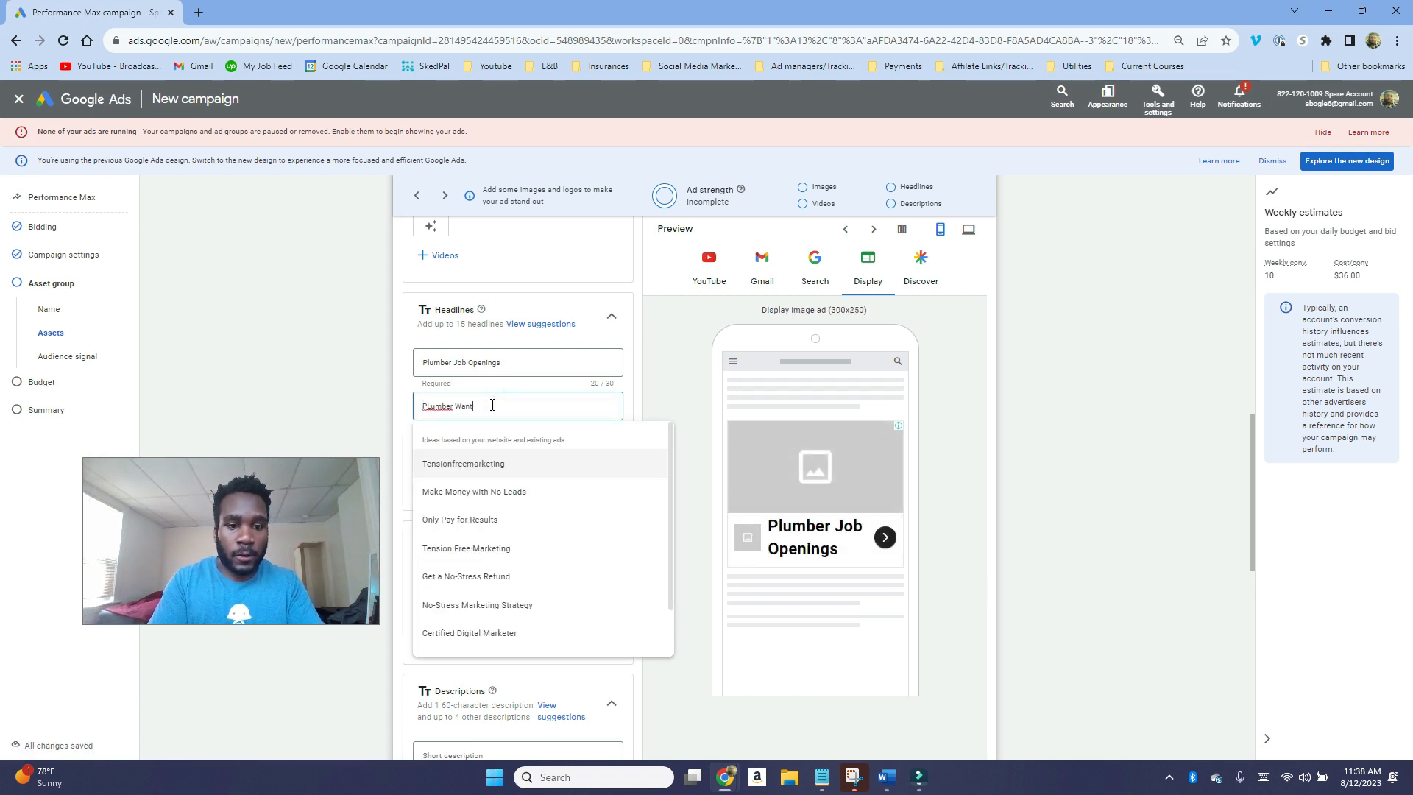
type("ed")
Step: Enter "80k+ Plumber Job Opening" as the third headline
left_click(480, 444)
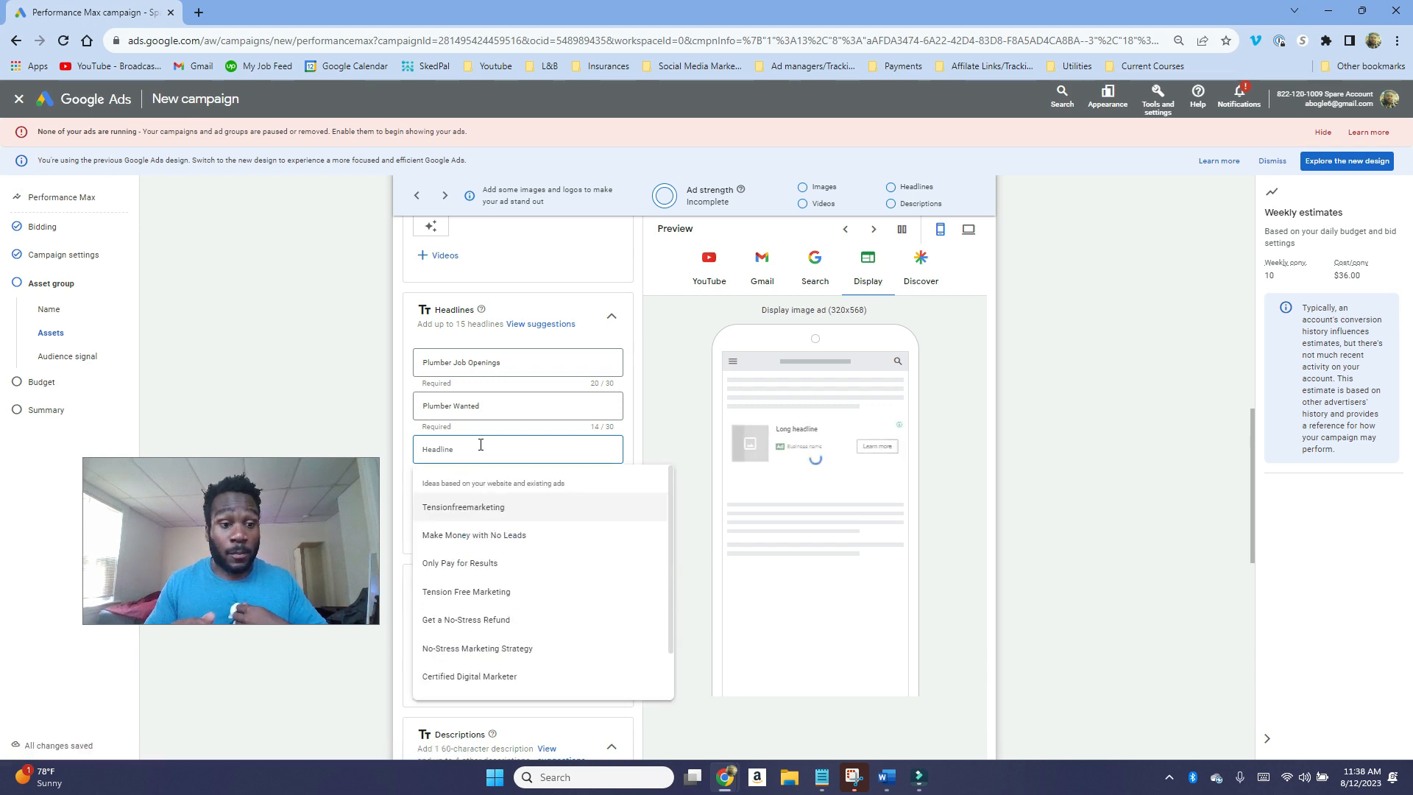
type("80")
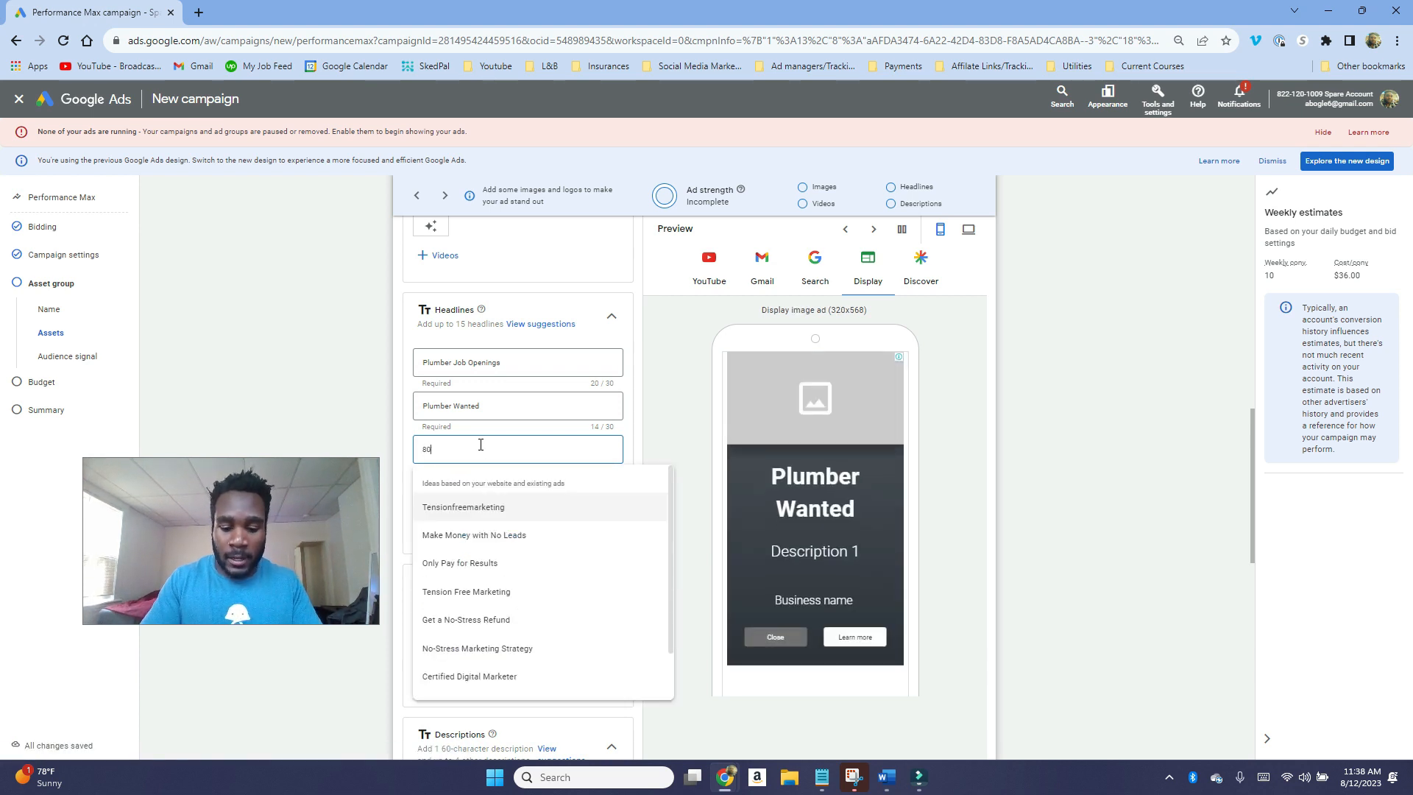
type("k+ ")
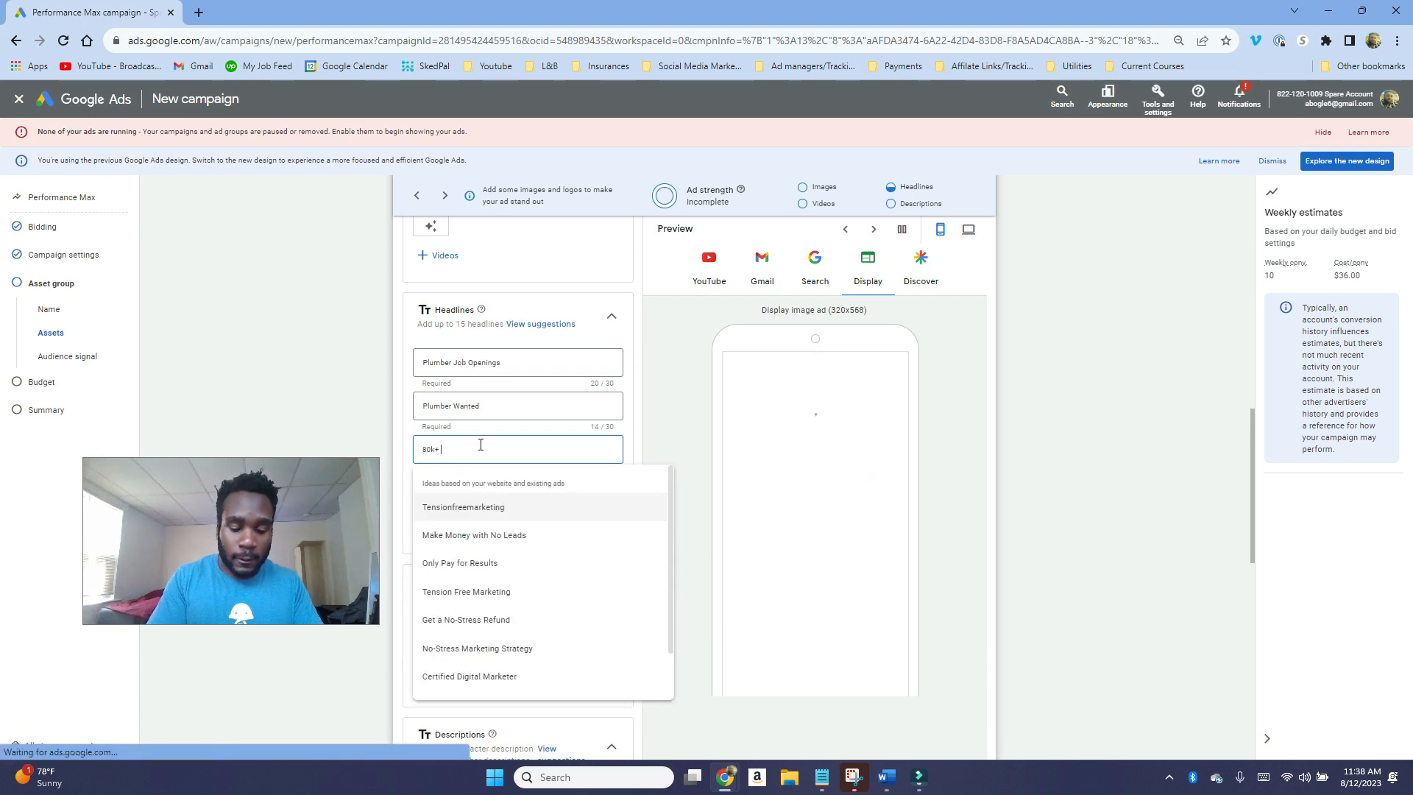
type("Flumber Job")
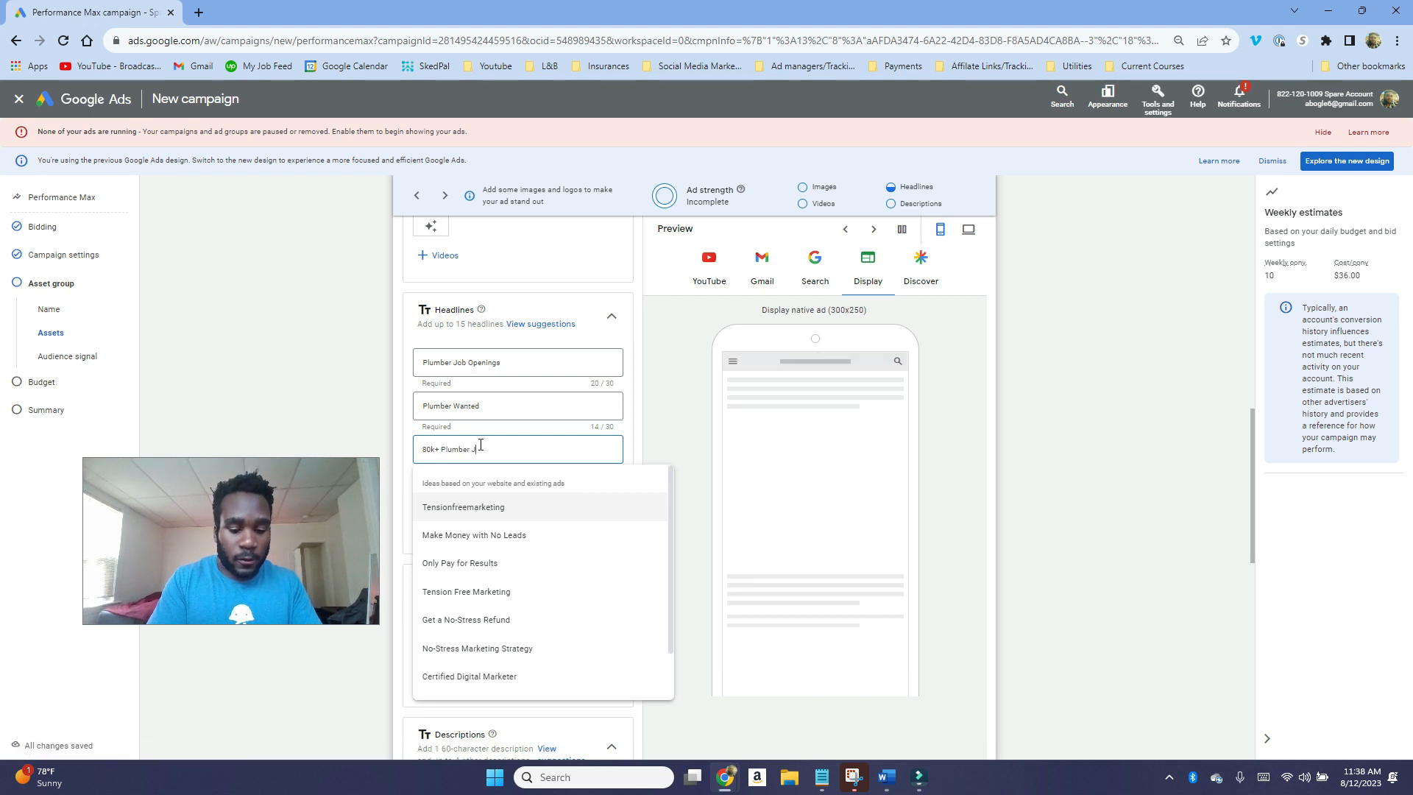
type(" Opening")
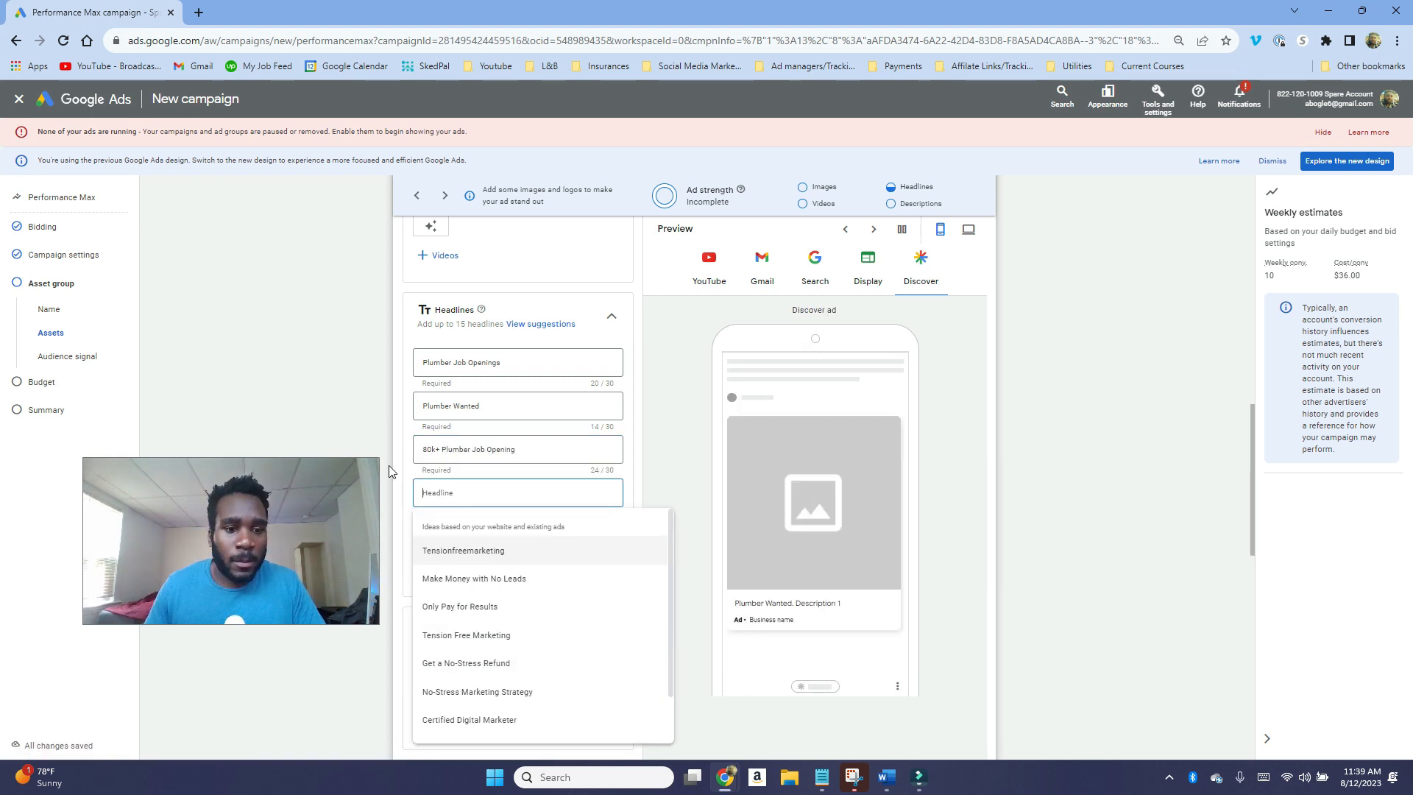
left_click(365, 421)
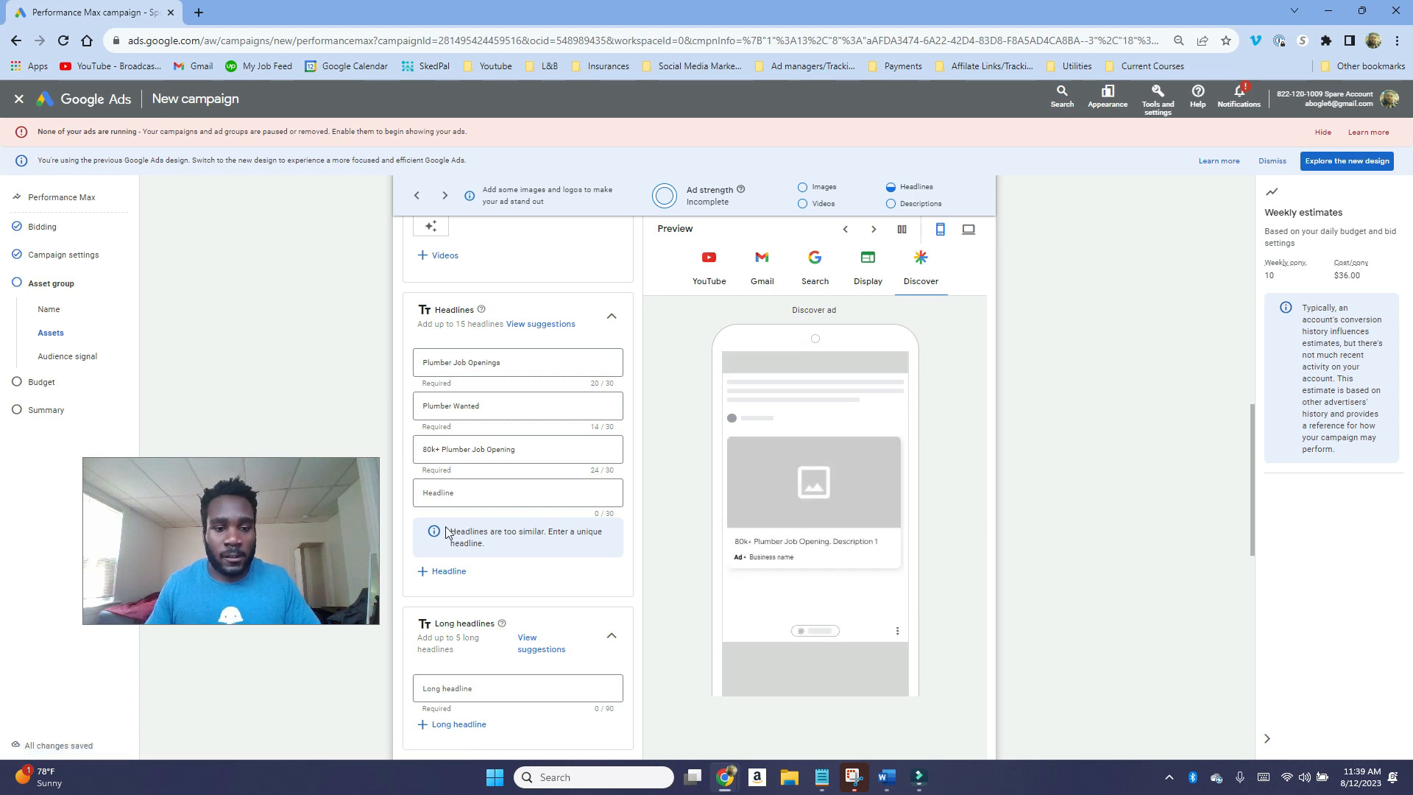
Step: Enter "Technician Wanted" as the fourth headline, using the spelling suggestion to correct the word "Technician"
left_click(461, 493)
type("Te")
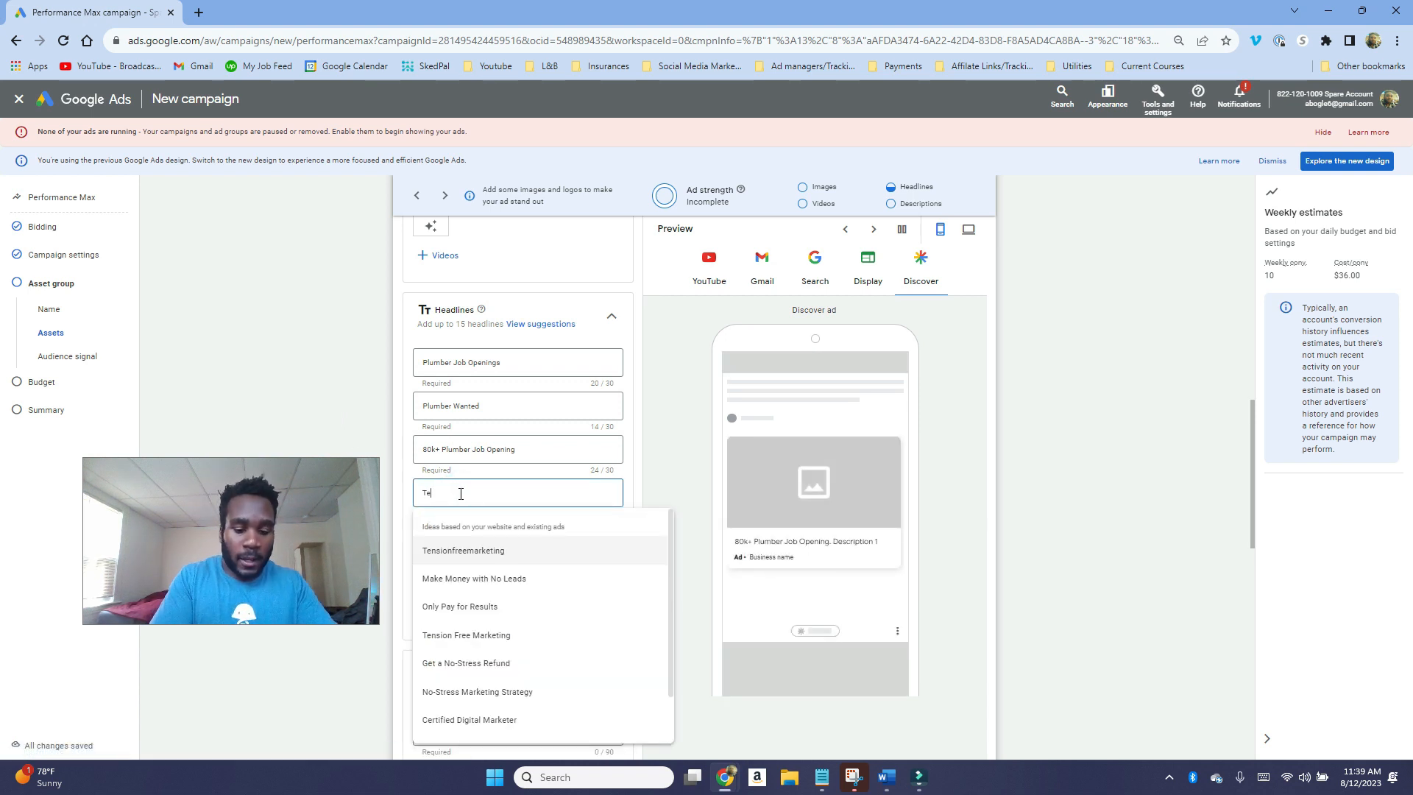
type("chnincal")
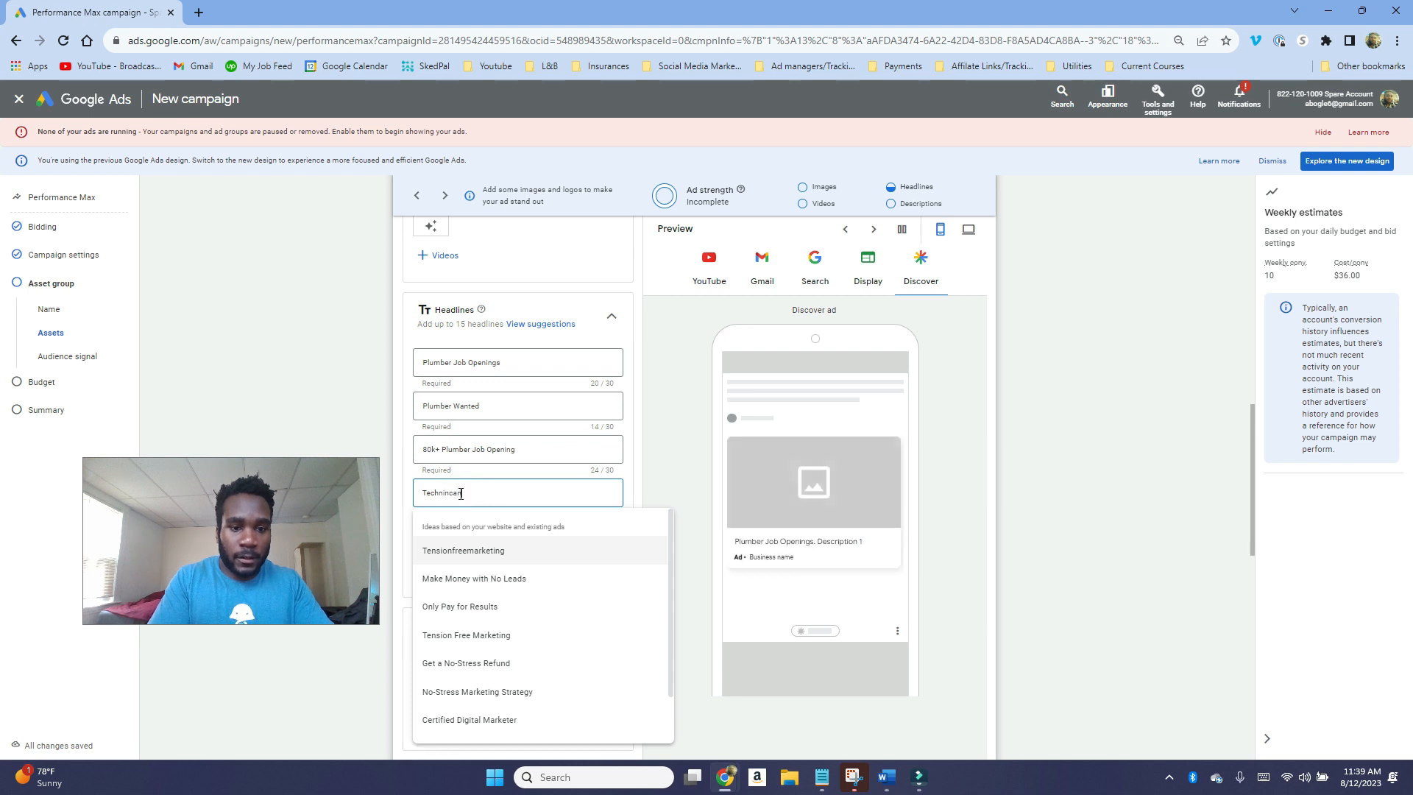
type(" Wanted")
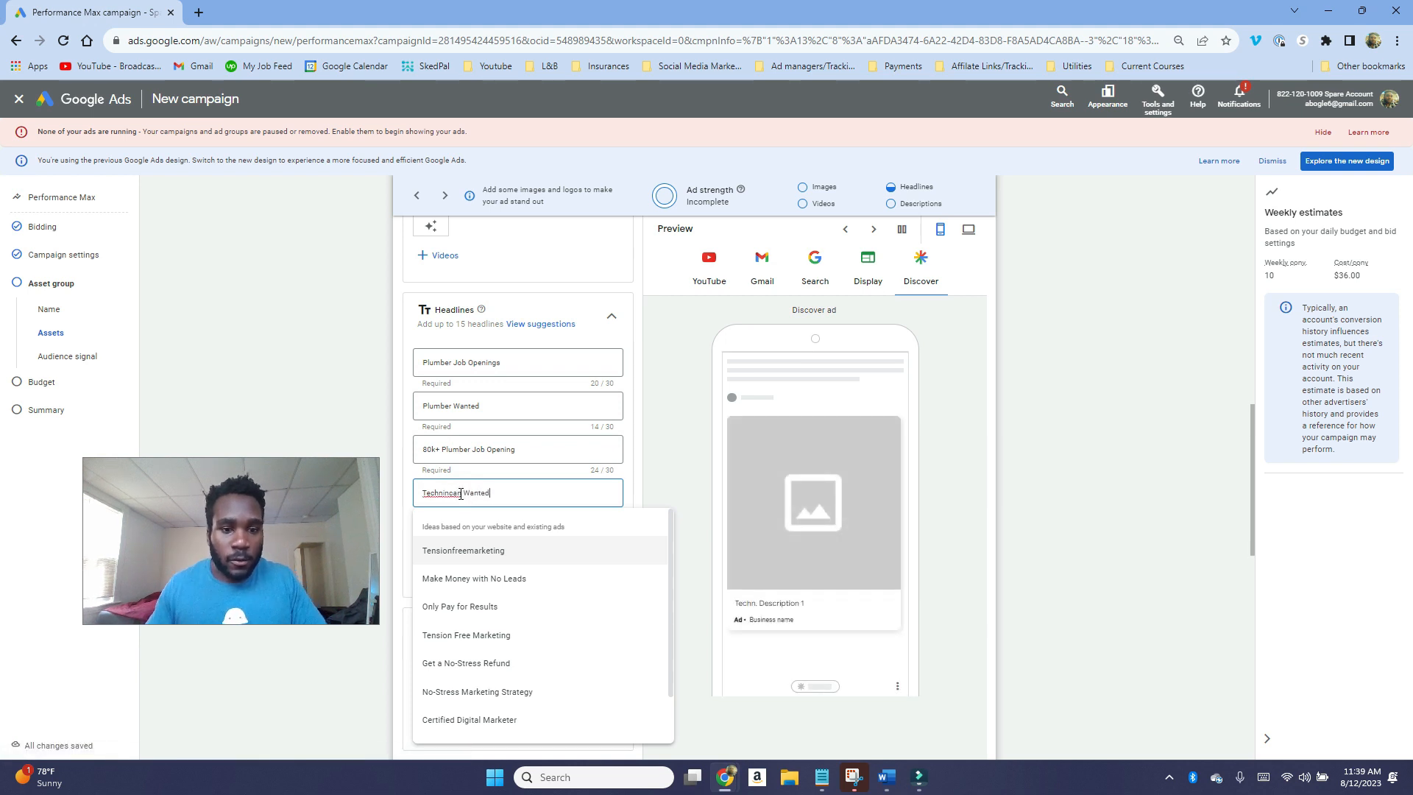
right_click(461, 493)
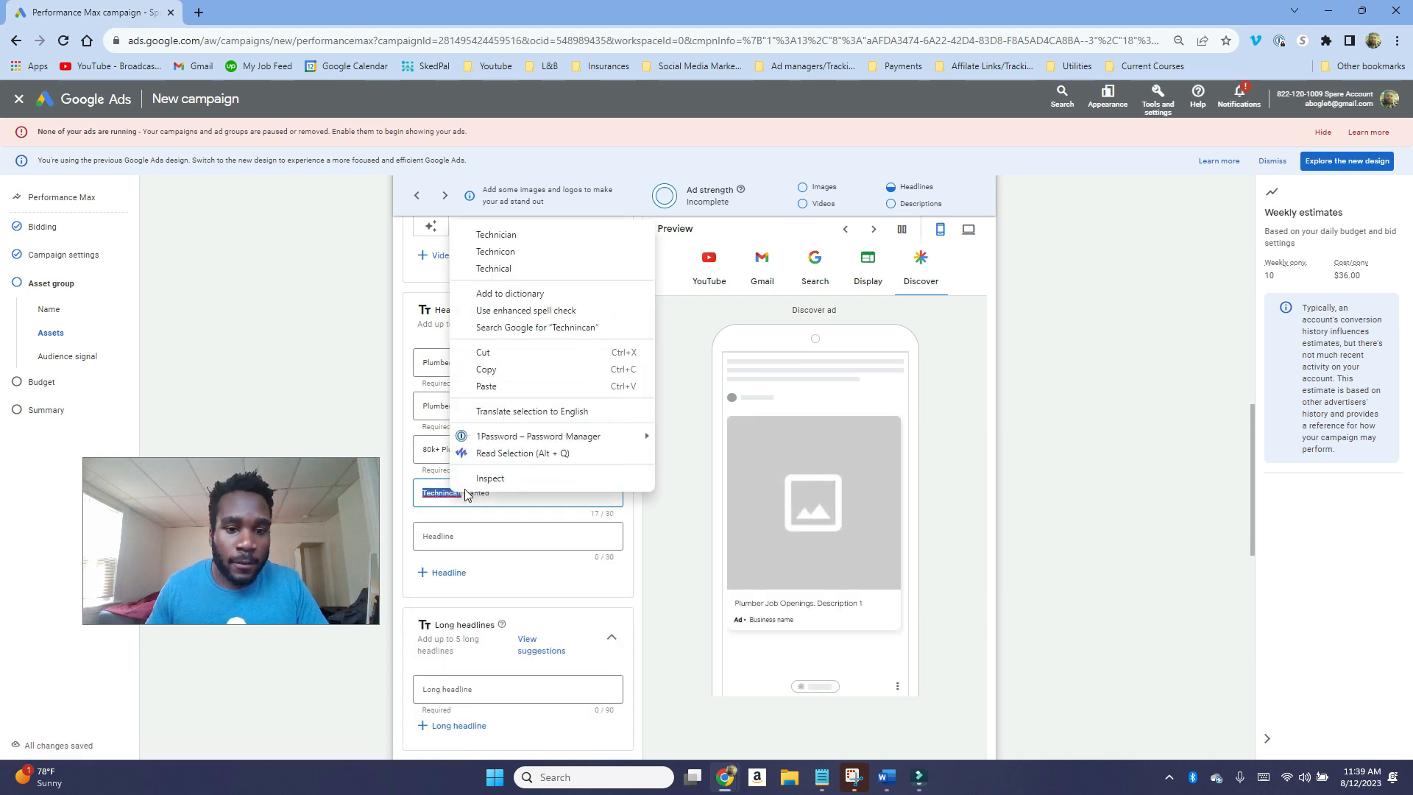
left_click(535, 237)
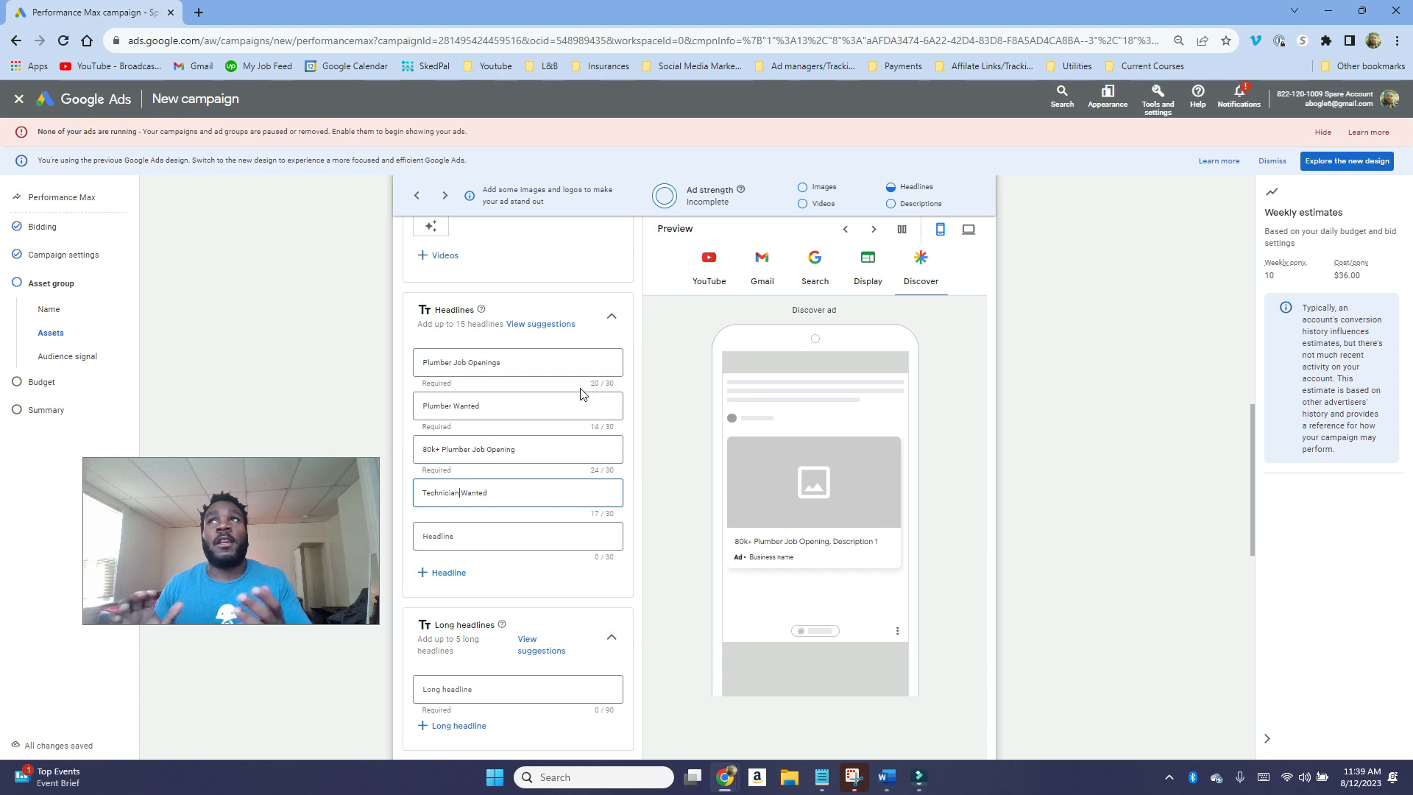
Step: Add the city to the second headline so that it reads "Dallas Plumber Wanted"
left_click(425, 410)
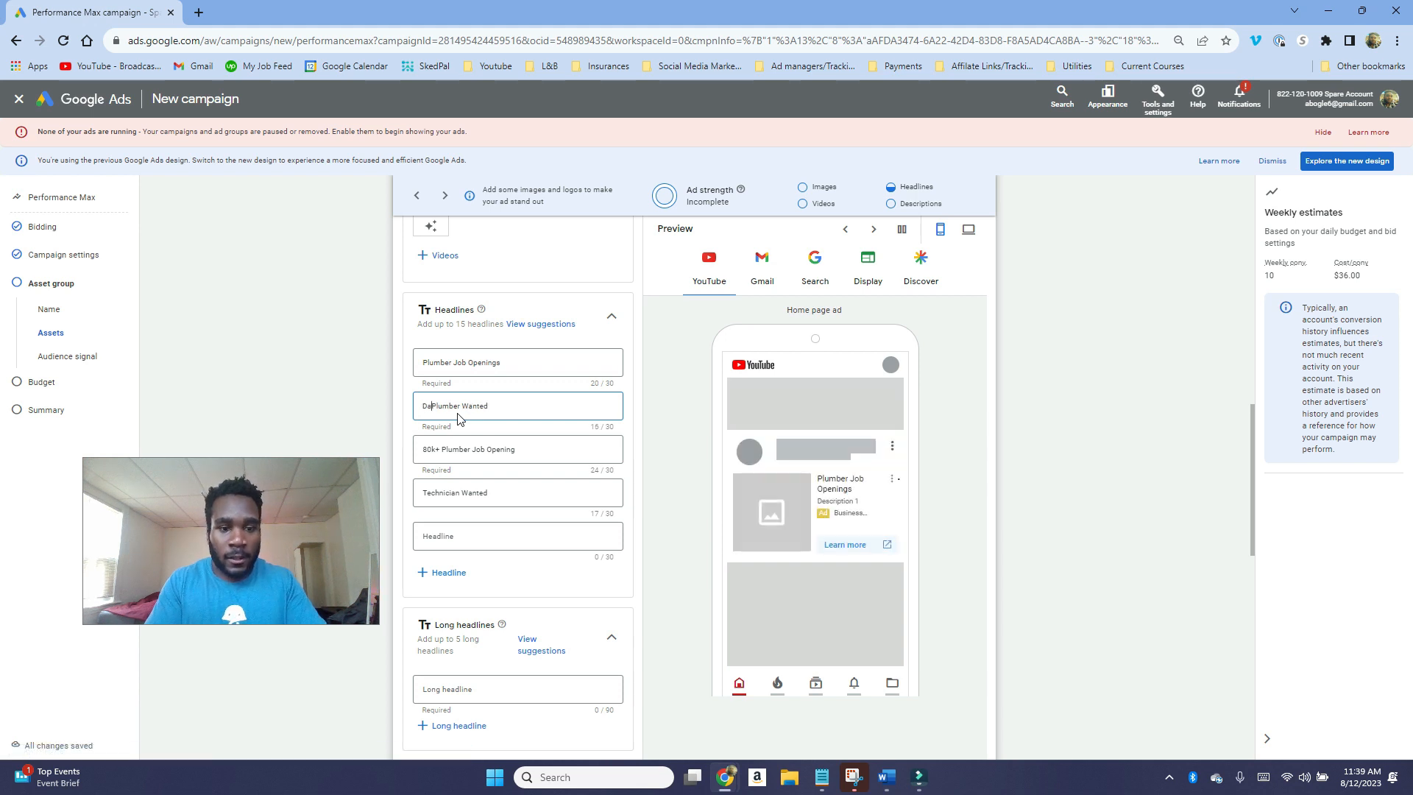
type("Dallas")
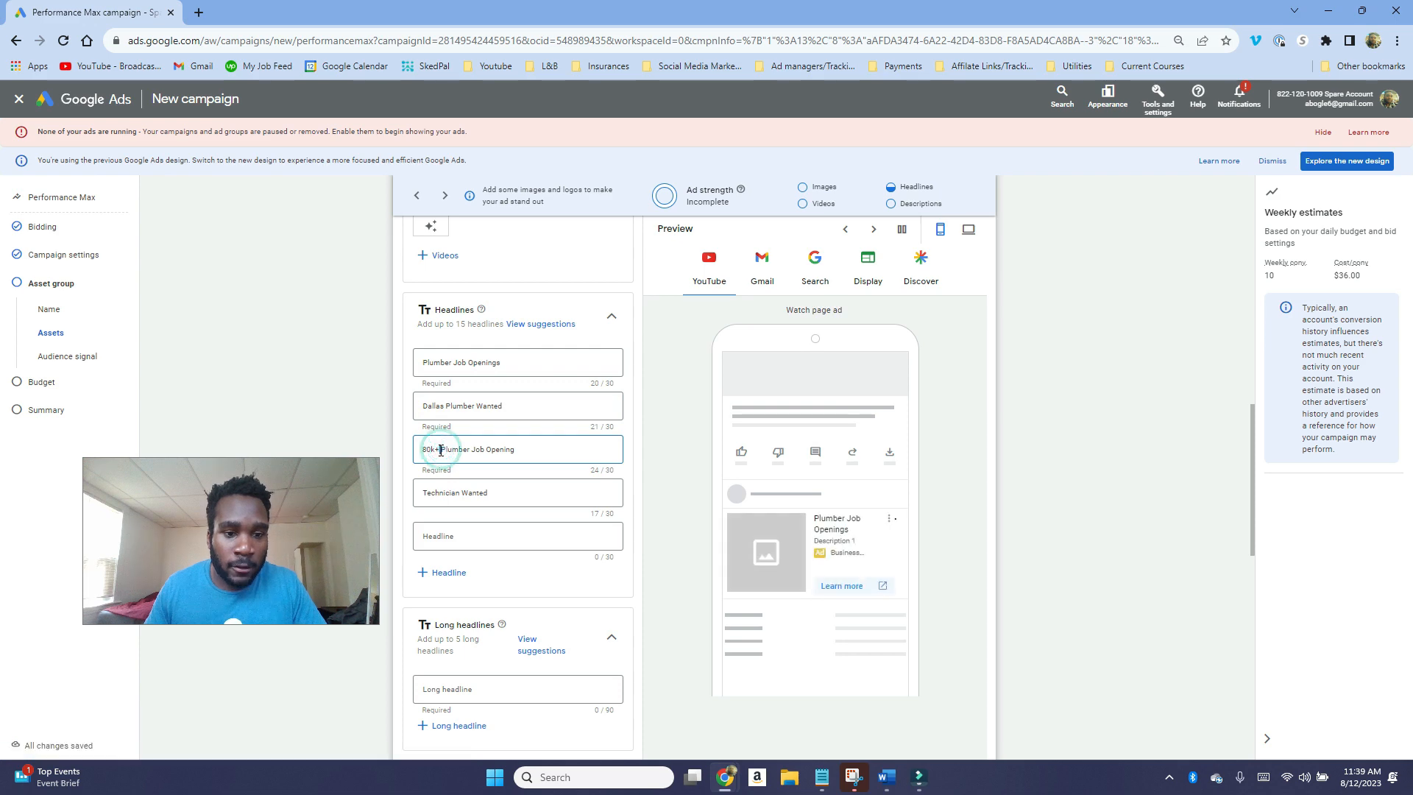
left_click_drag(443, 450, 420, 458)
left_click(466, 491)
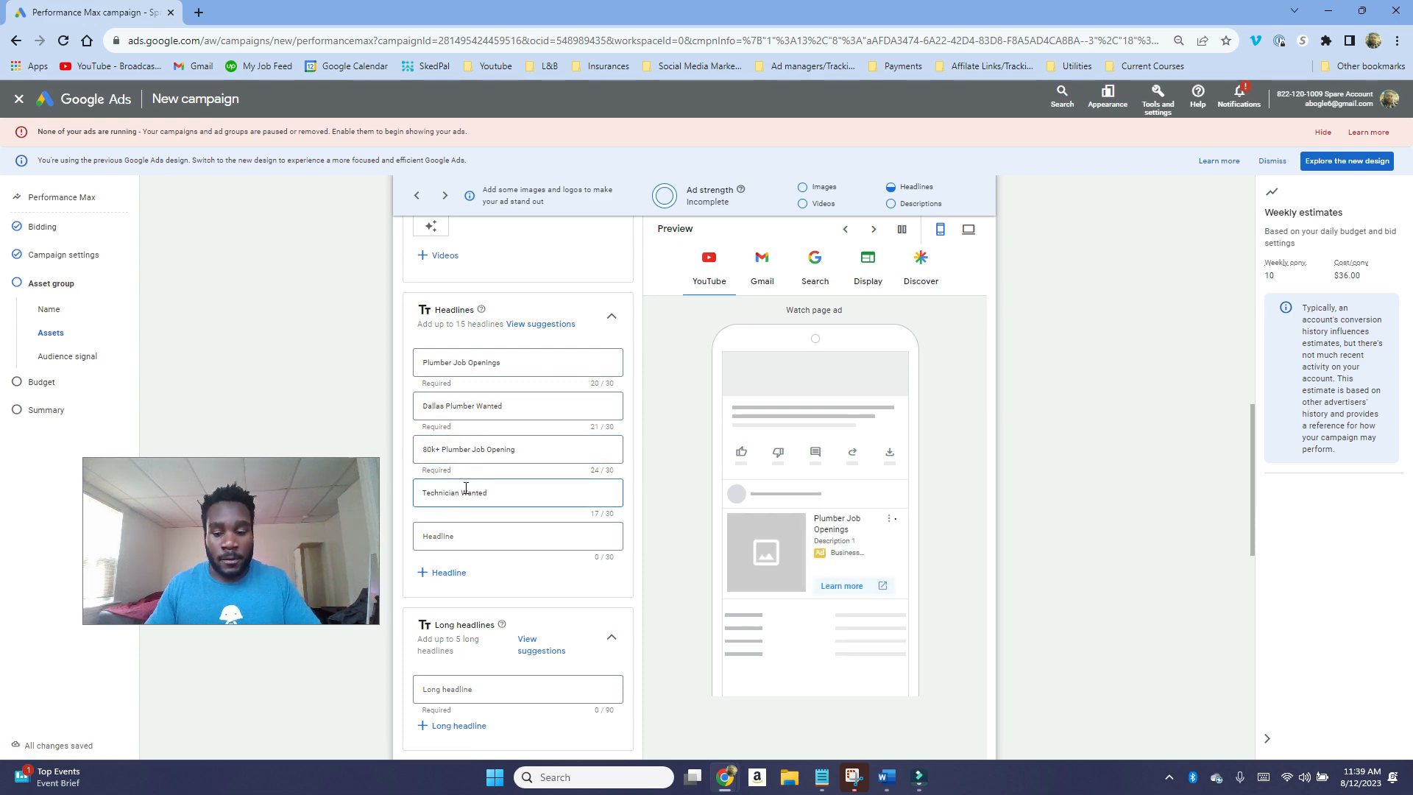
Step: Add the headlines "5+Year Exp Plumber Needed" and "Urgent Need For A Plumber" as the fifth and sixth headlines
left_click(513, 544)
type("5+Year Exp")
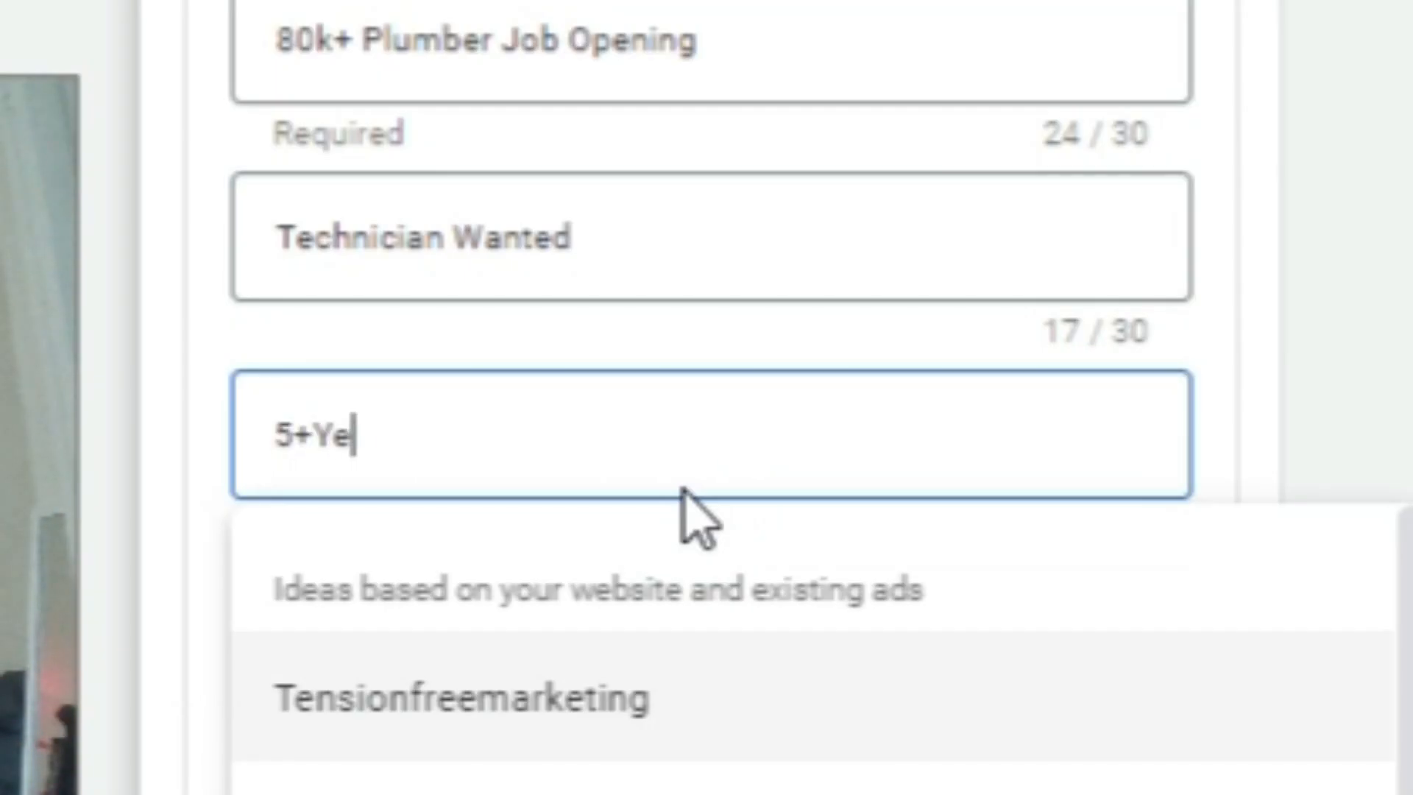
type(" Exp Plumber Needed")
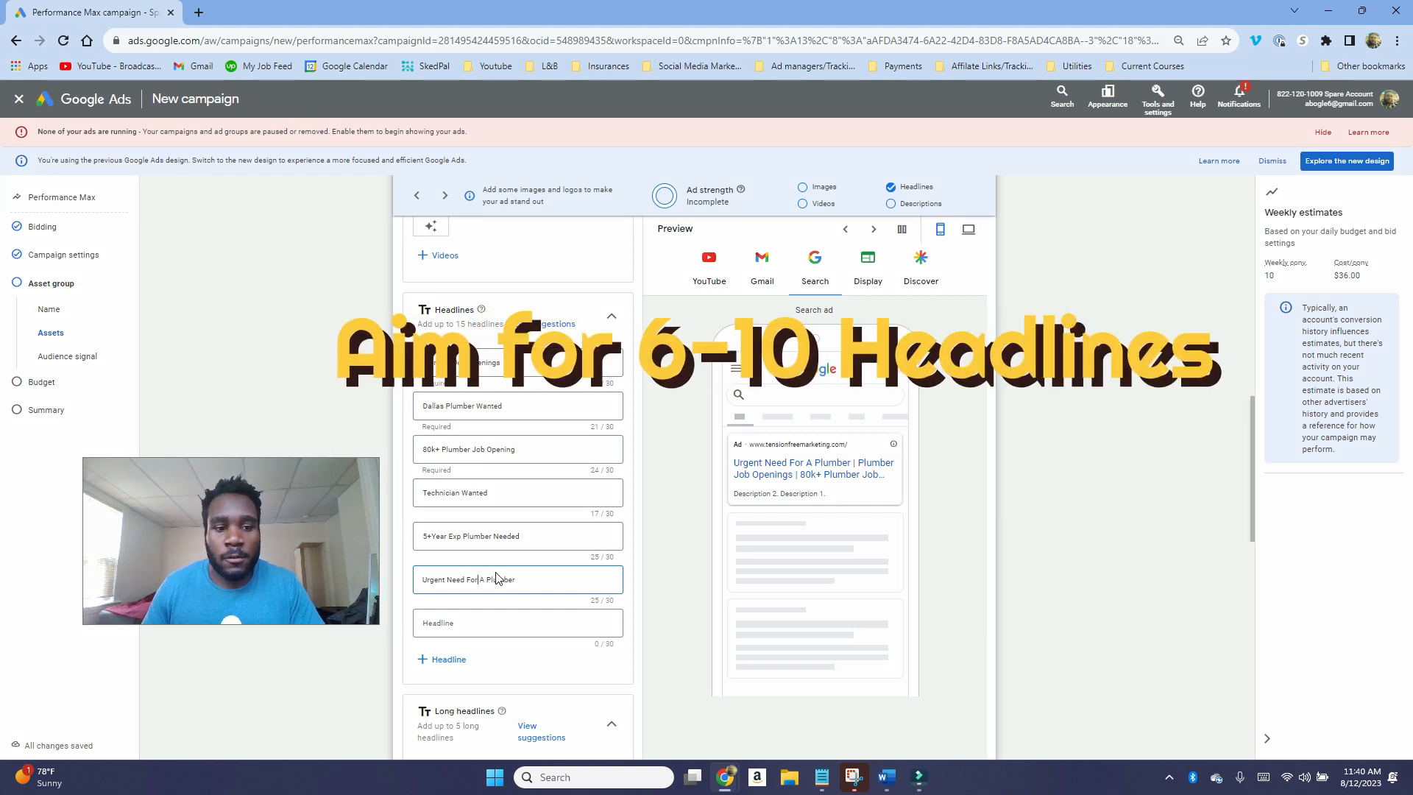
Step: Review the completed headlines and preview the ad in its YouTube, Gmail, Search and Display formats
scroll(467, 646, "down", 1)
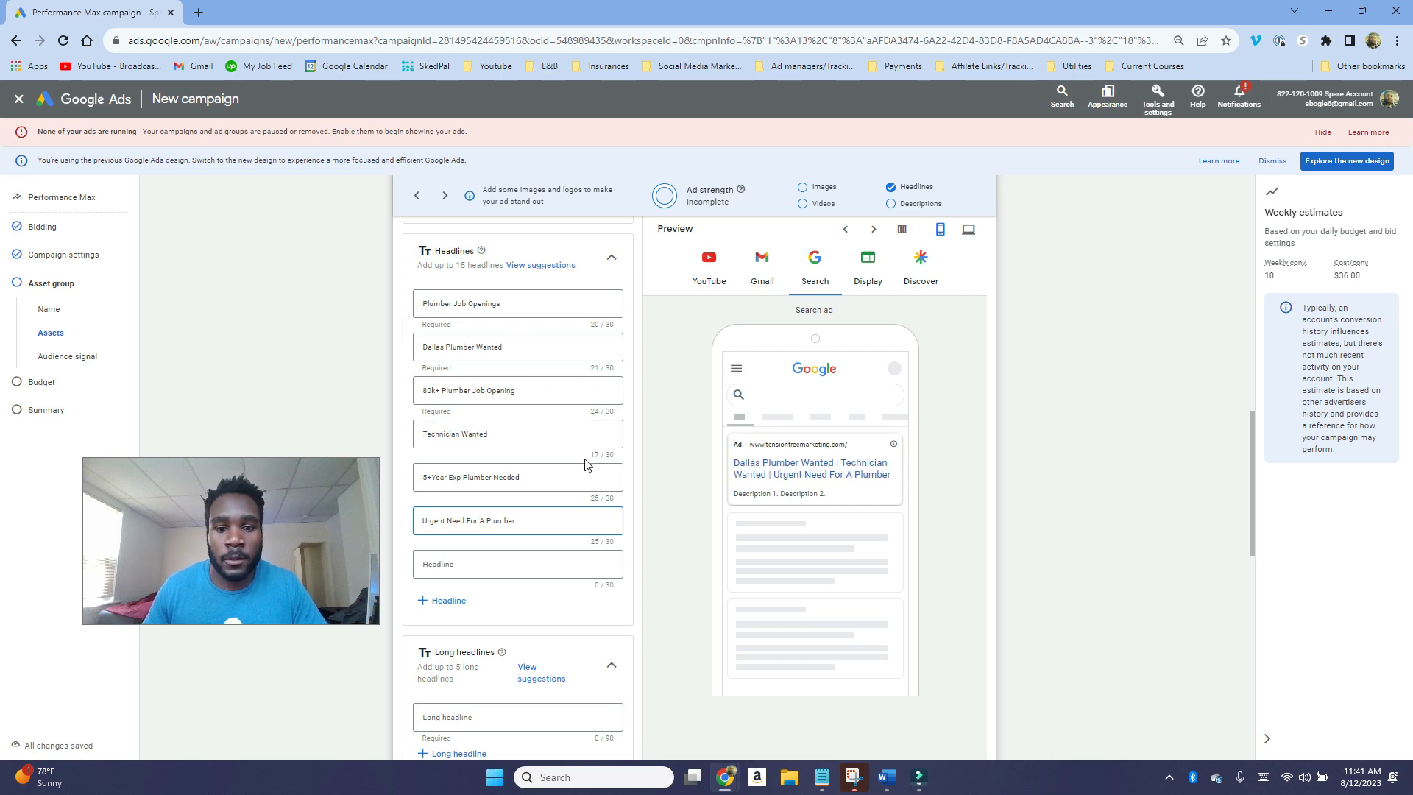
scroll(590, 471, "down", 1)
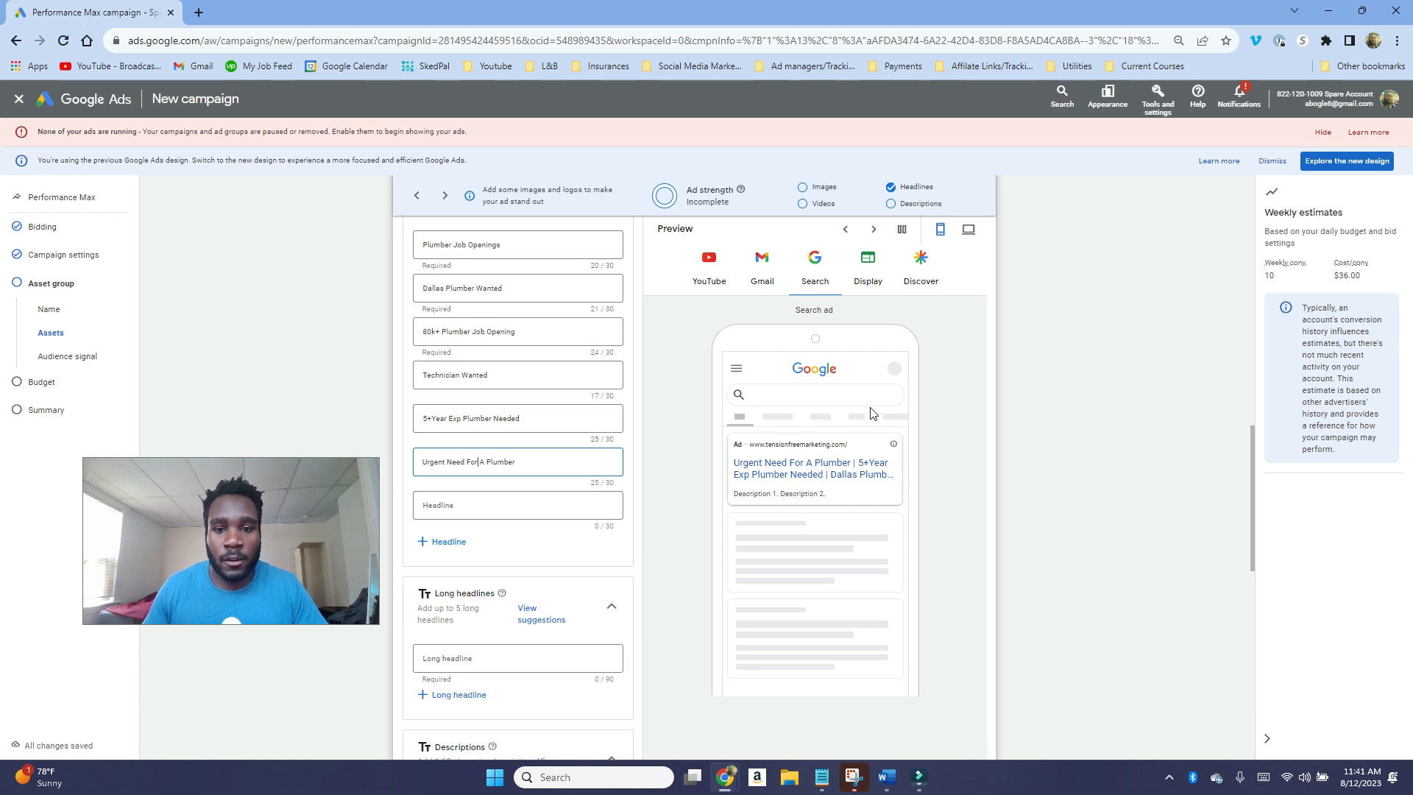
left_click(710, 274)
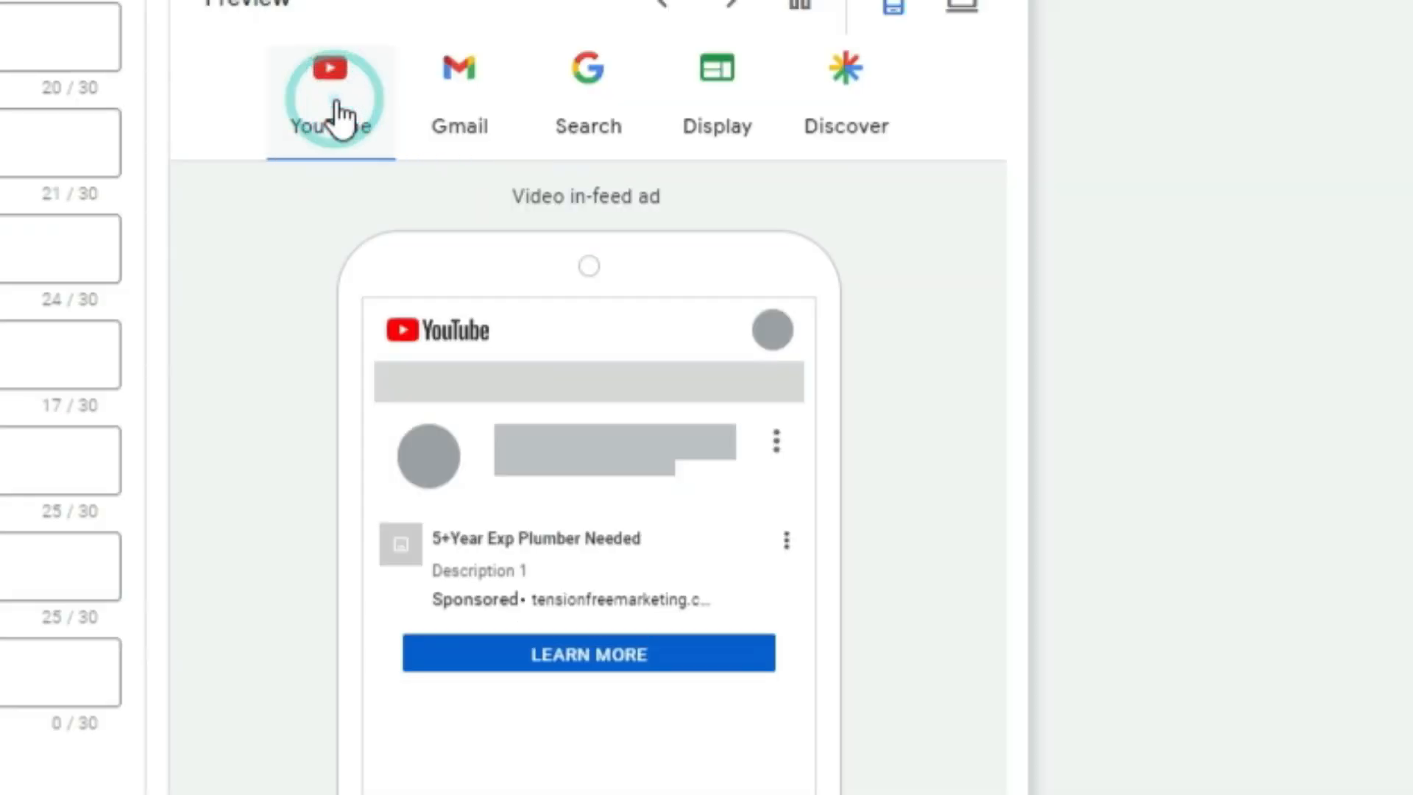
left_click(435, 106)
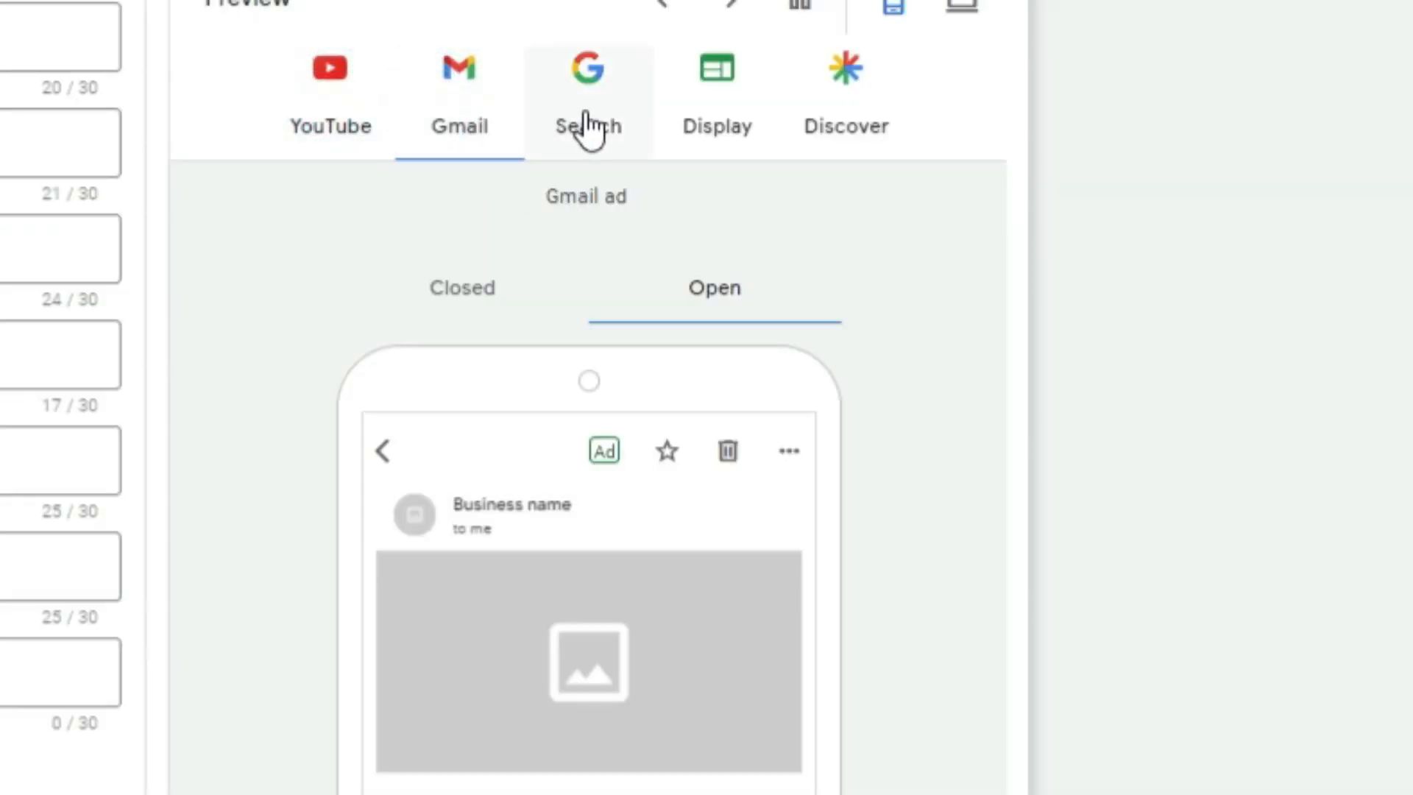
left_click(587, 105)
left_click(719, 115)
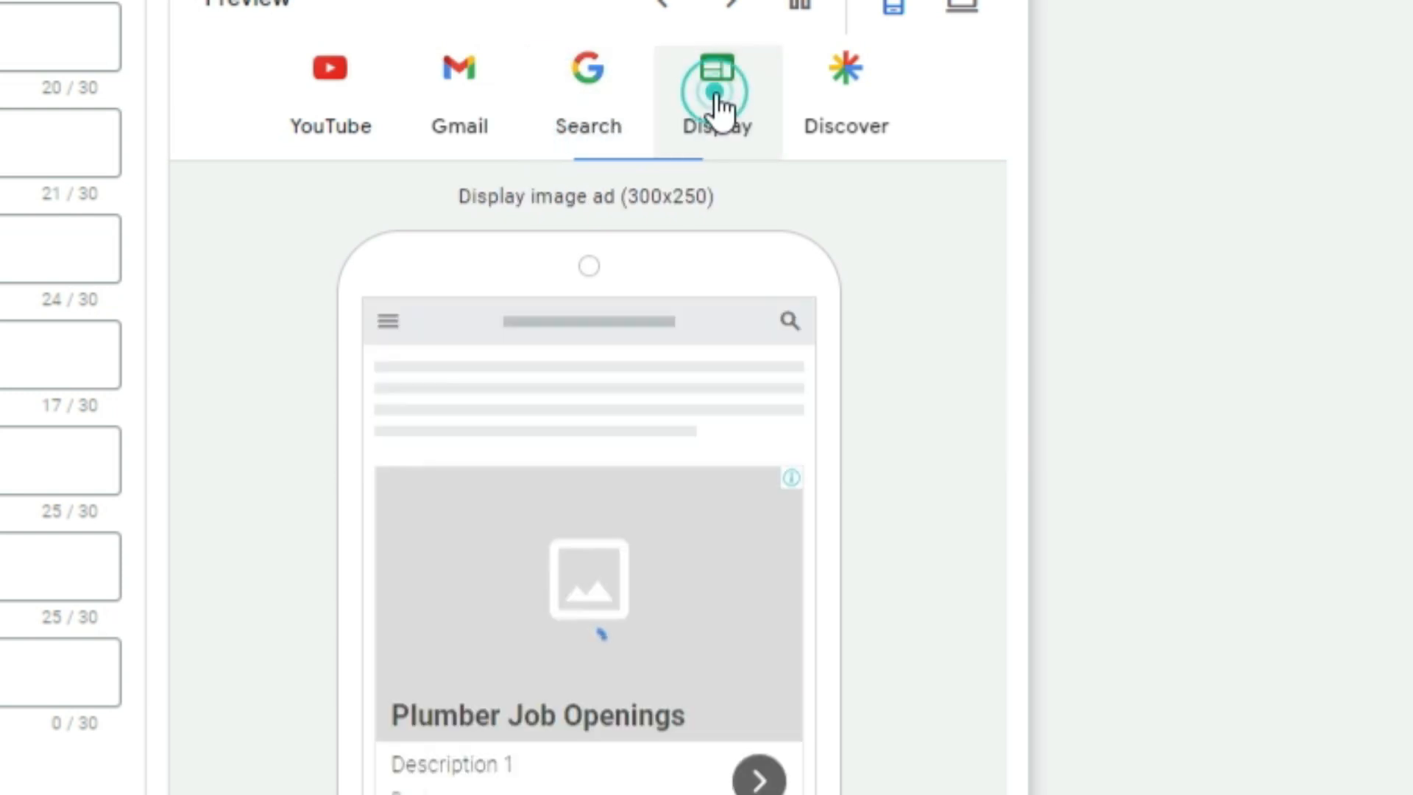
Step: Preview the ad in its Discover, Display, Search and Gmail formats
left_click(844, 107)
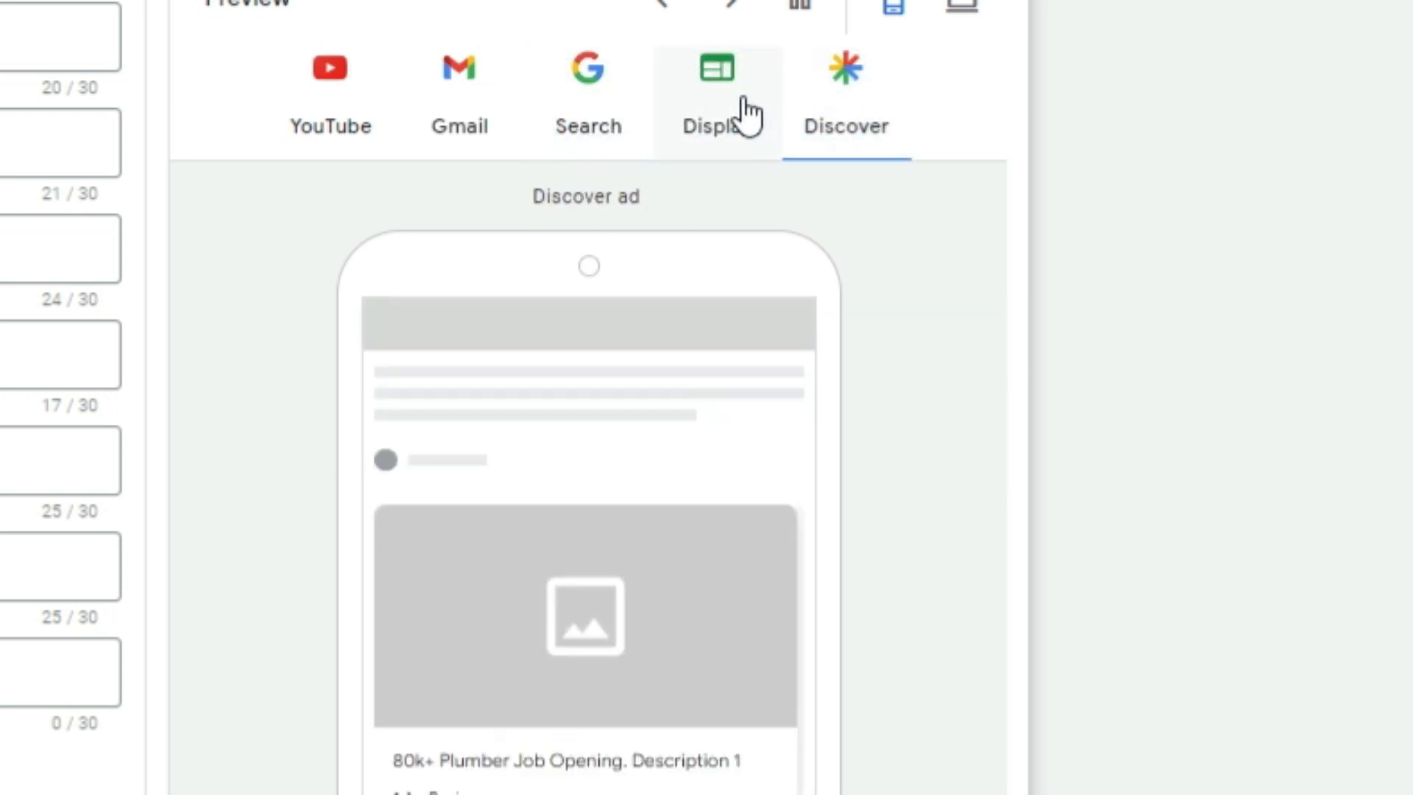
left_click(745, 109)
left_click(588, 104)
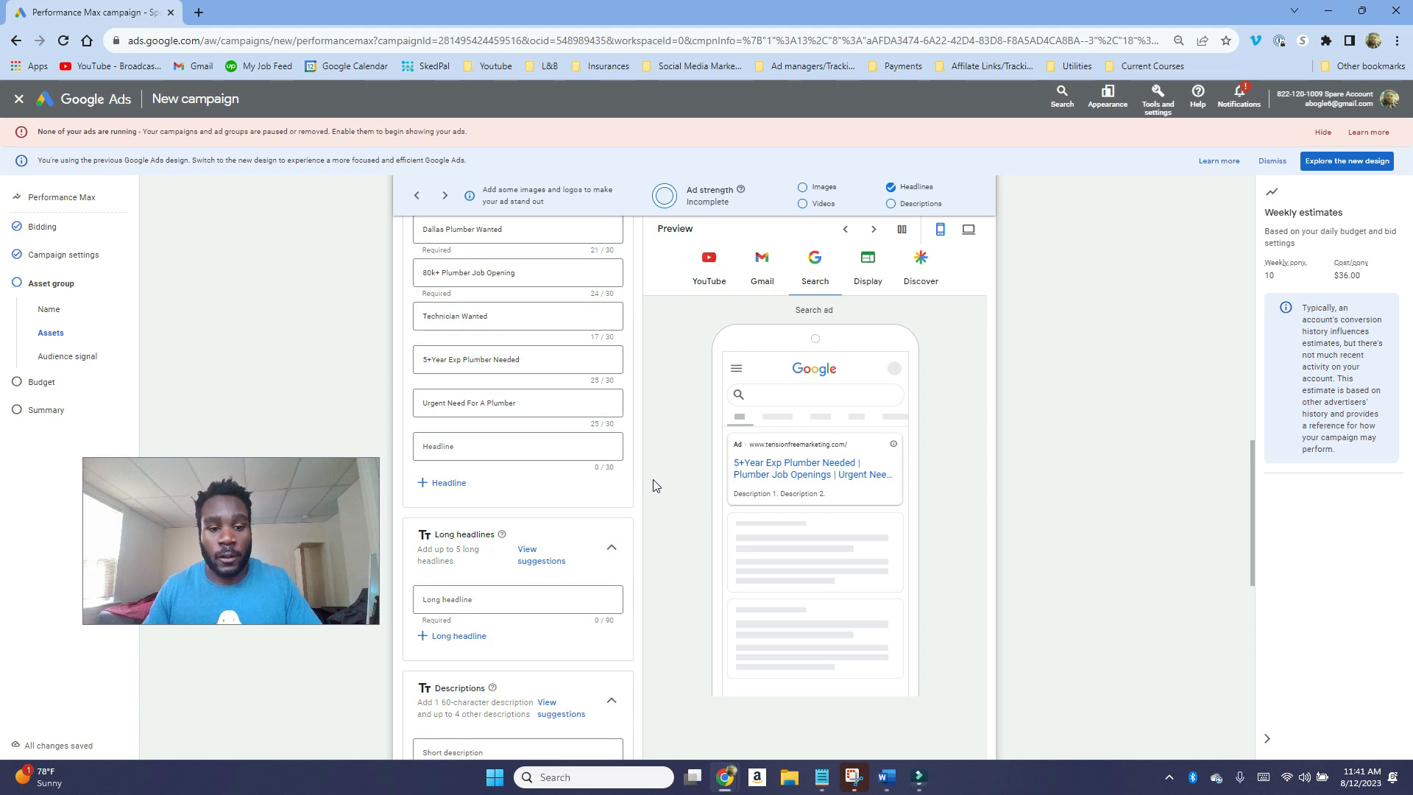
left_click(769, 268)
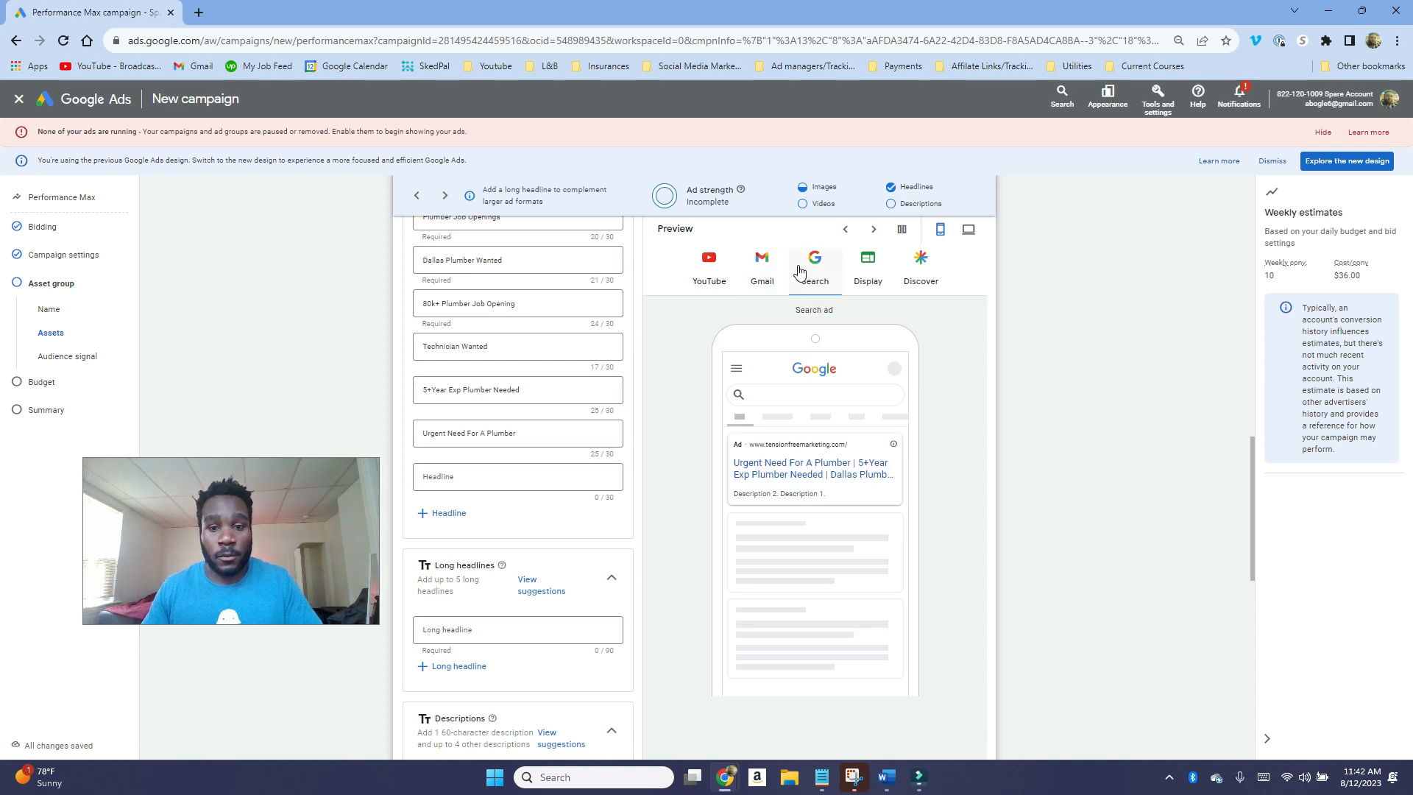
left_click(802, 275)
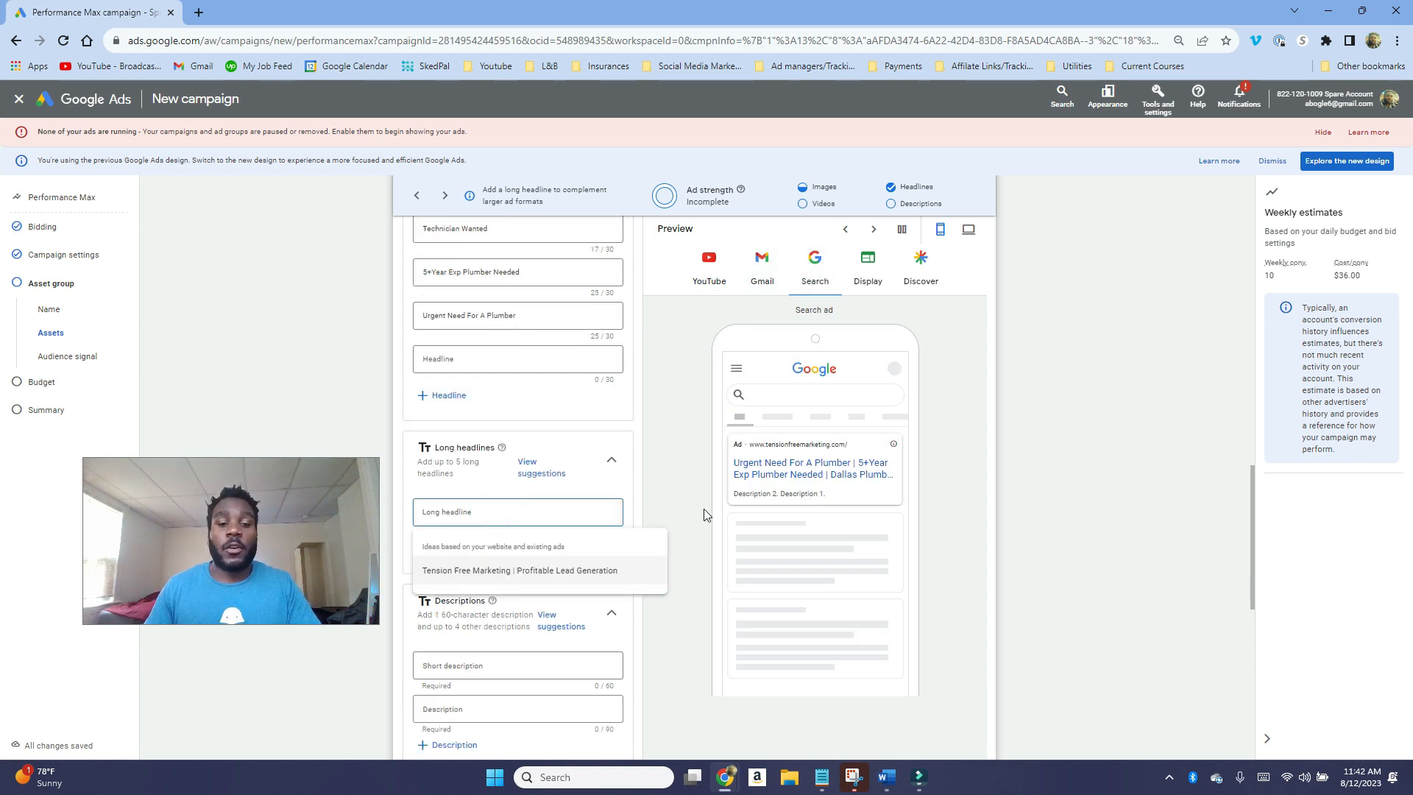
Step: Enter "80K+ Plumber Job Opening. Get An Interview Within 24hrs. Medical Benefits Apply Now" as the first long headline and read it through to the end
left_click(704, 510)
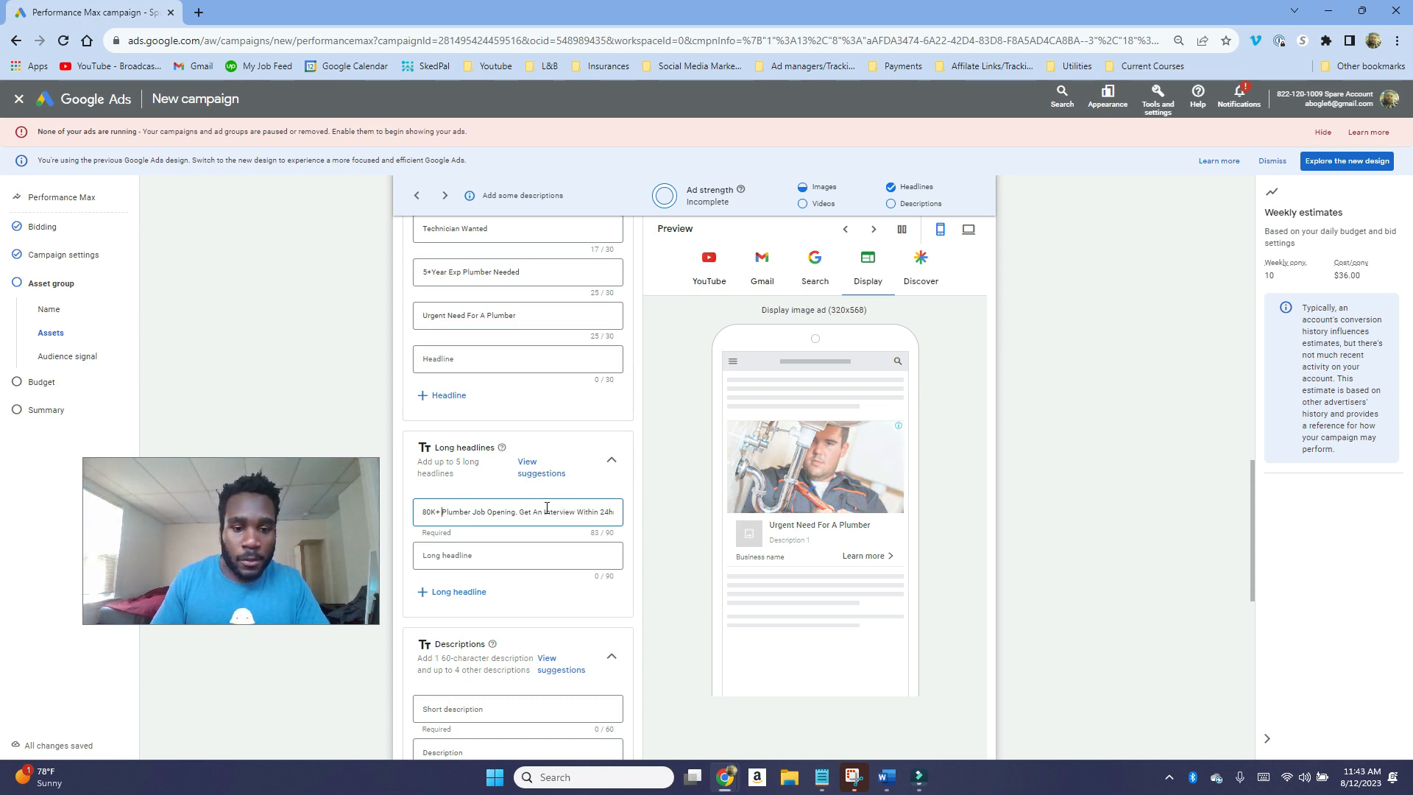
key("Right")
key("Right")
key("Right")
key("Right")
key("Right")
key("Right")
key("Right")
key("Right")
key("Right")
key("Right")
key("Right")
key("Right")
key("Right")
key("Right")
key("Right")
key("Right")
key("Right")
key("Right")
key("Right")
key("Right")
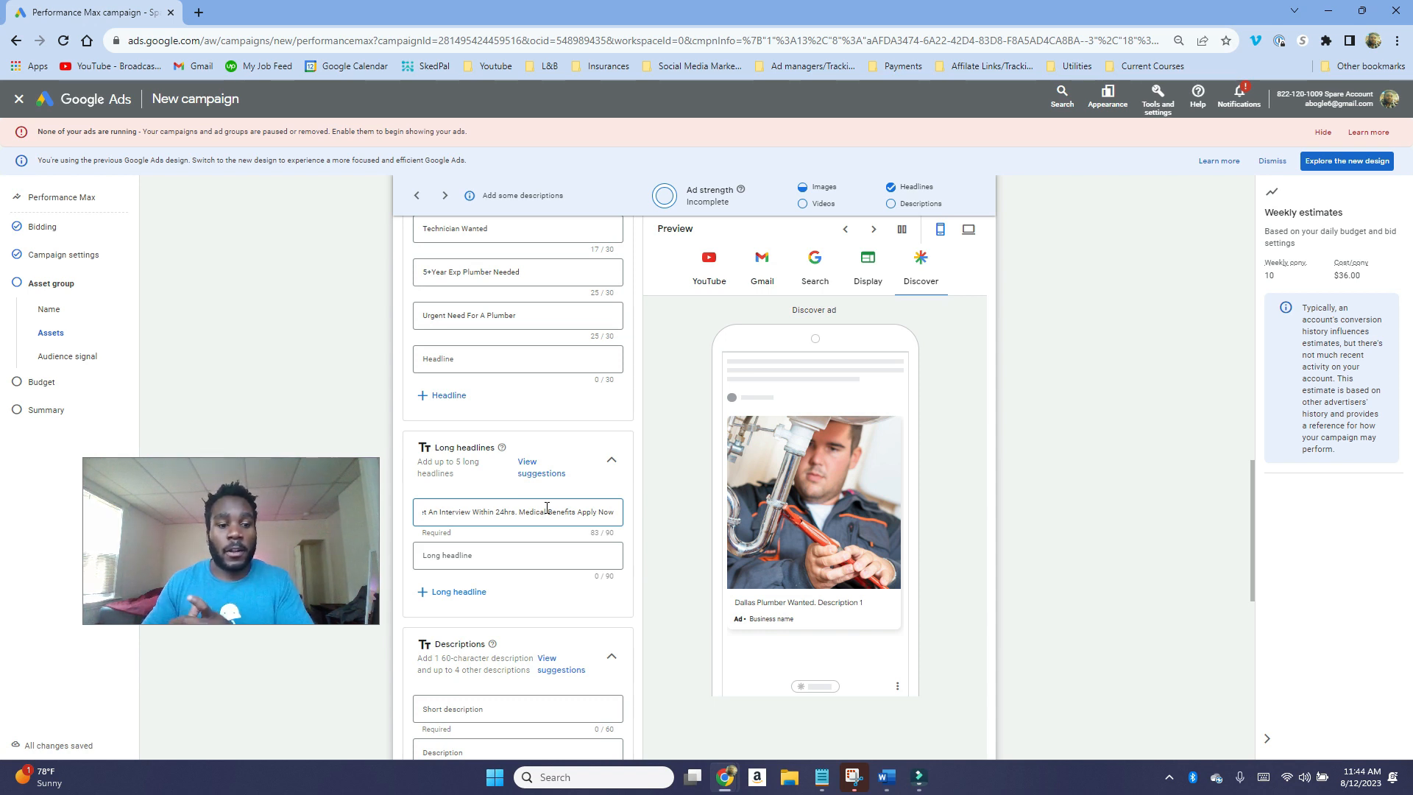
left_click(339, 447)
Step: Write the short description "Apply Today and Start's in 1 Week.401k Matching We Can Help", cutting the excess words "Advance your career" from its end
scroll(339, 448, "down", 3)
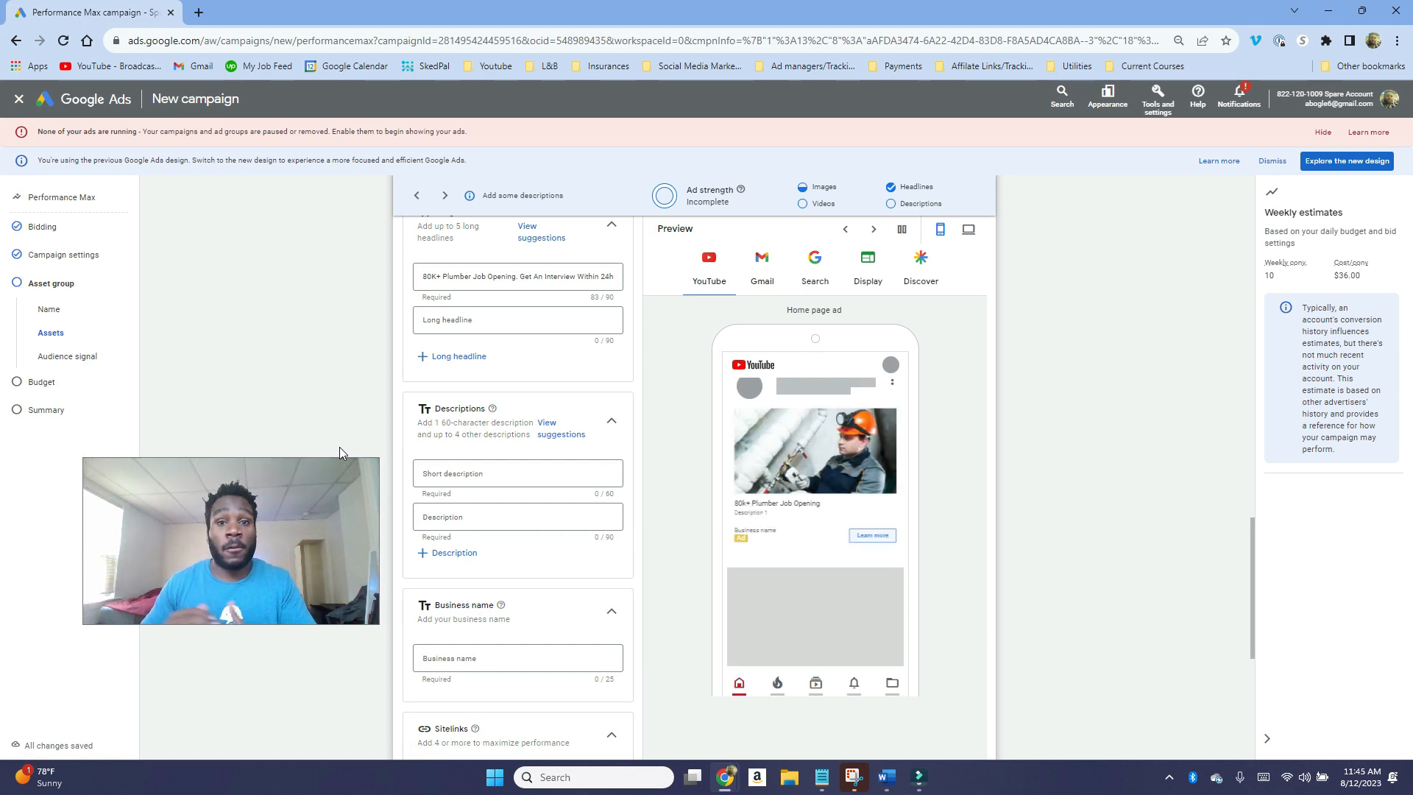
left_click(476, 474)
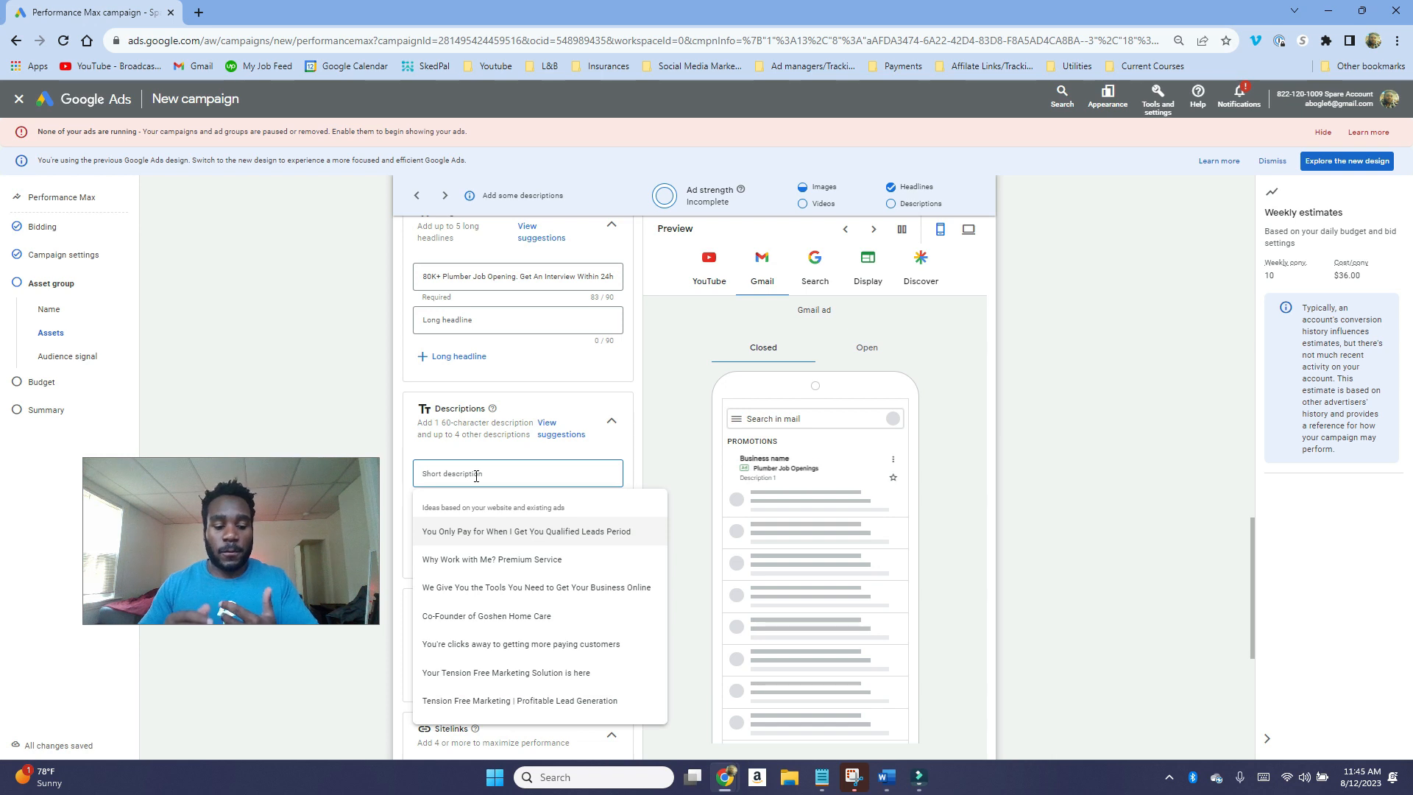
type("App")
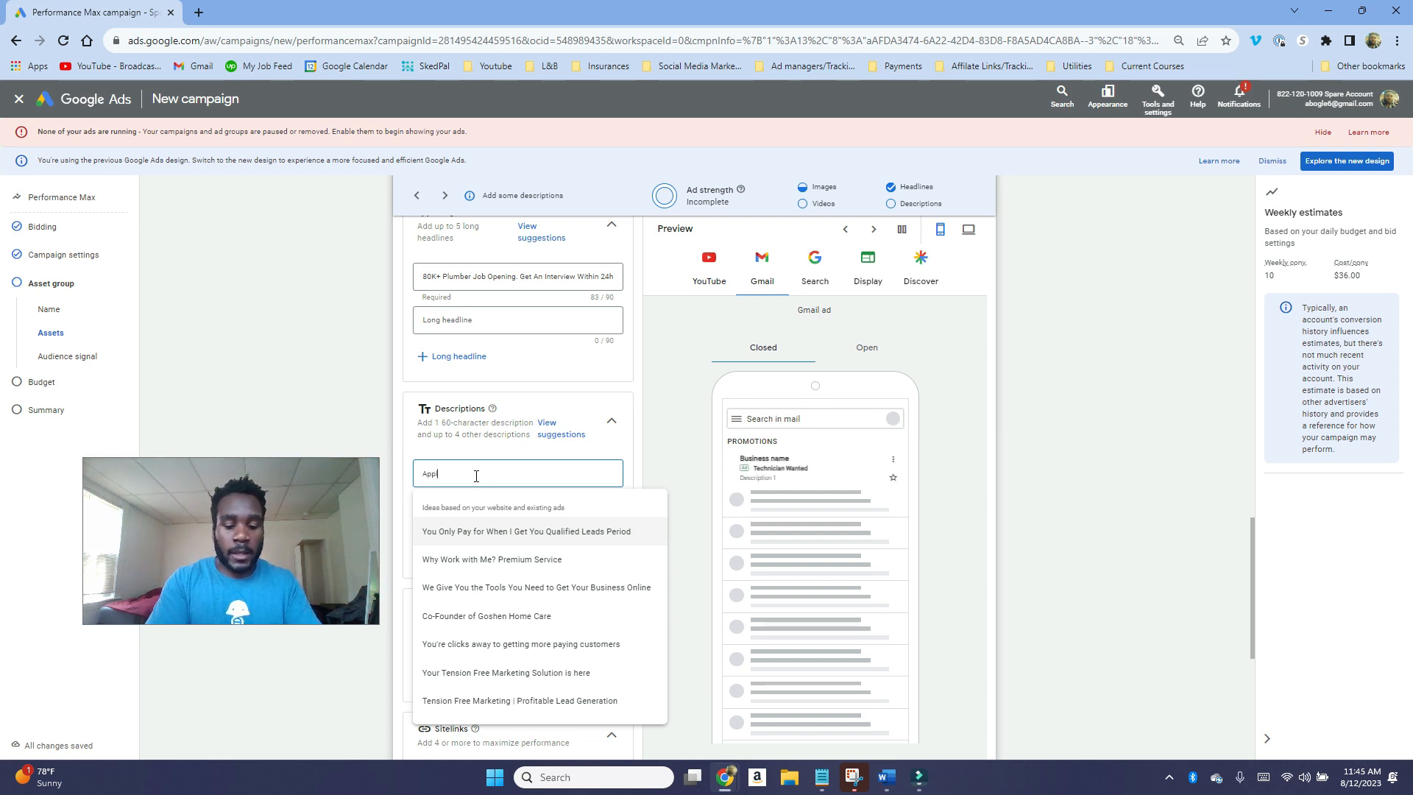
type("ly Today an")
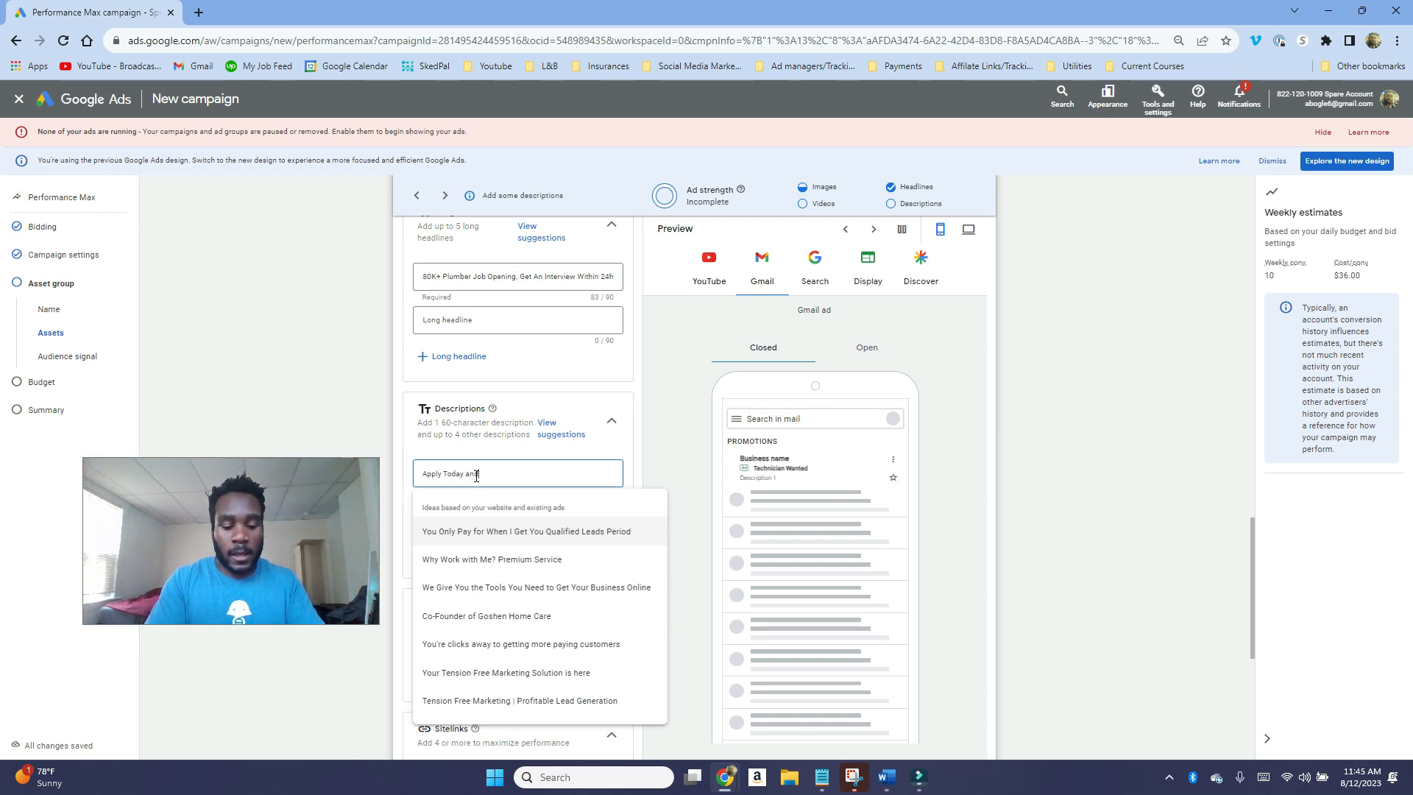
type("d STart's in 1 Week.401k Matching We Can Help Advance your career")
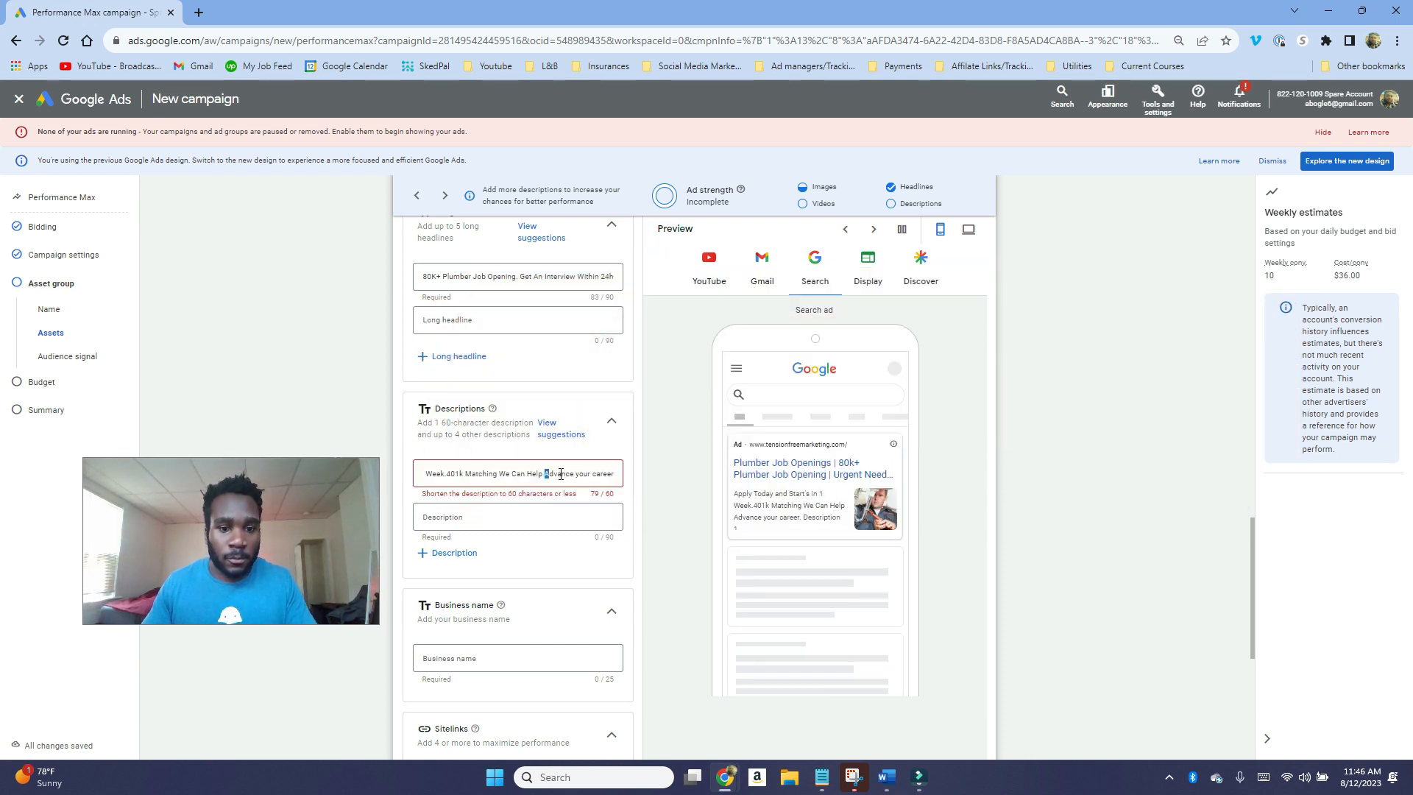
left_click_drag(561, 474, 615, 474)
key("ctrl+c")
key("BackSpace")
Step: Add the descriptions "Advance your career. Join Our growing team today" and "Pay ranges from 80-100k Based on Exp. Training available."
left_click(523, 519)
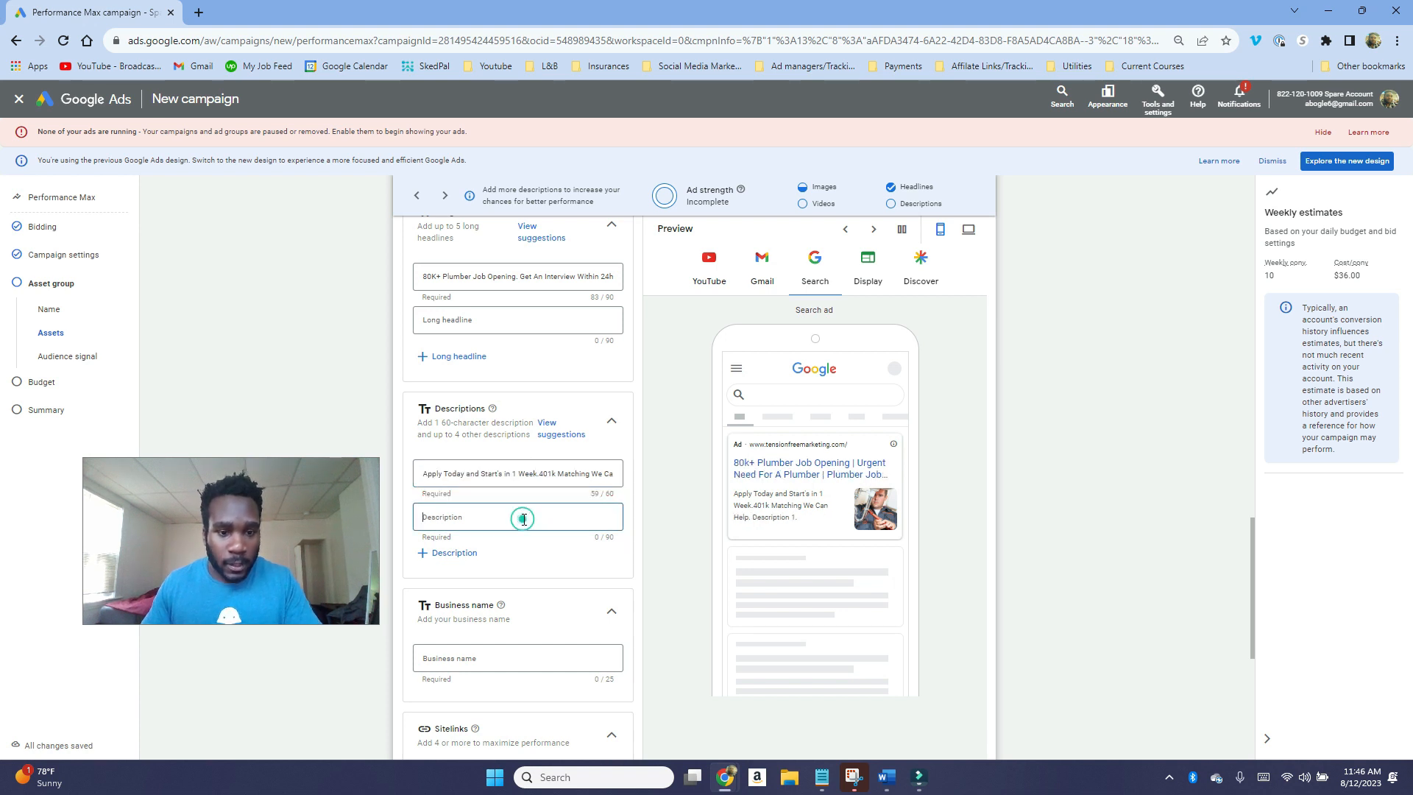
key("ctrl+v")
type(". Join Our growing team today")
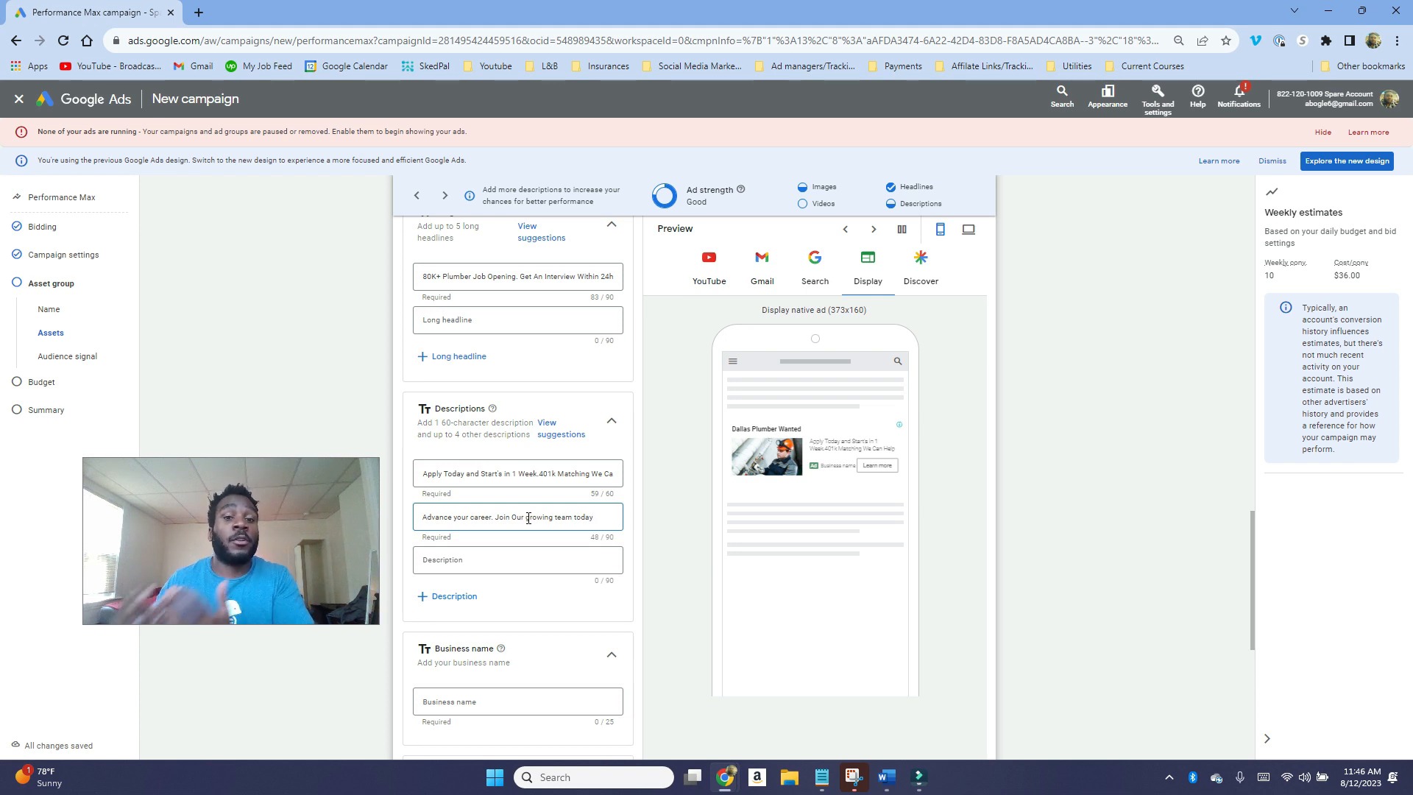
left_click(451, 596)
key("ctrl+v")
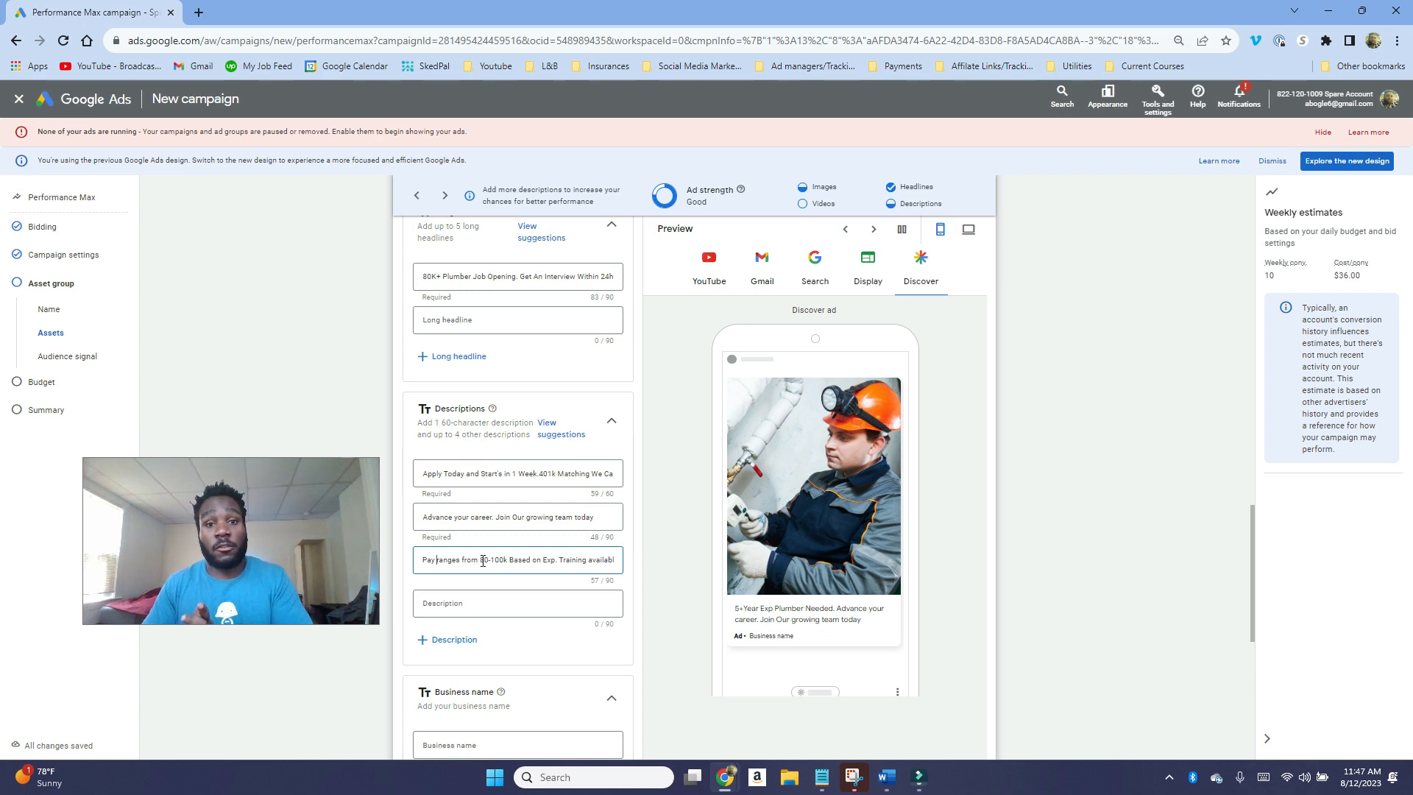
Step: Add "Technician Jobs No Exp. Needed" as the seventh headline
scroll(670, 440, "up", 4)
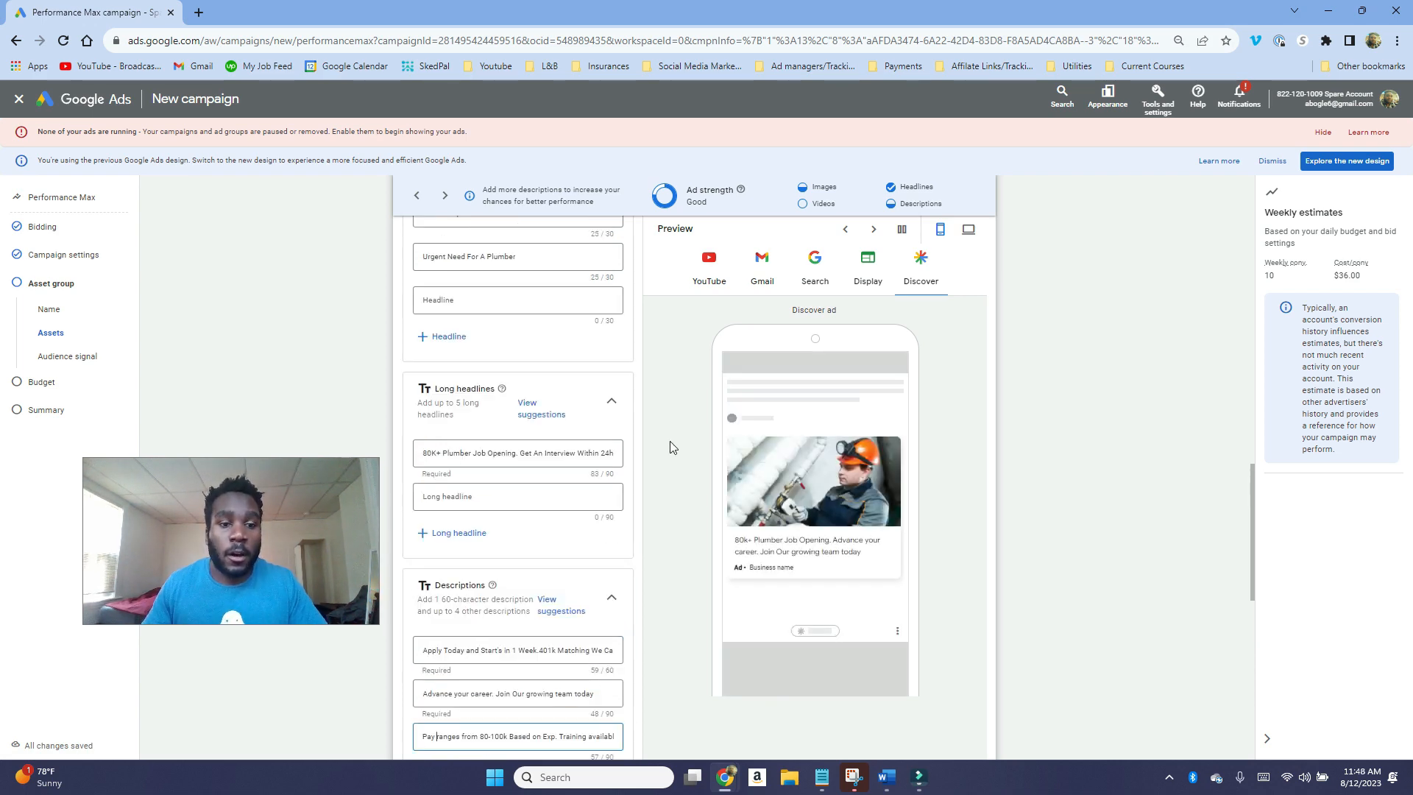
scroll(665, 440, "up", 1)
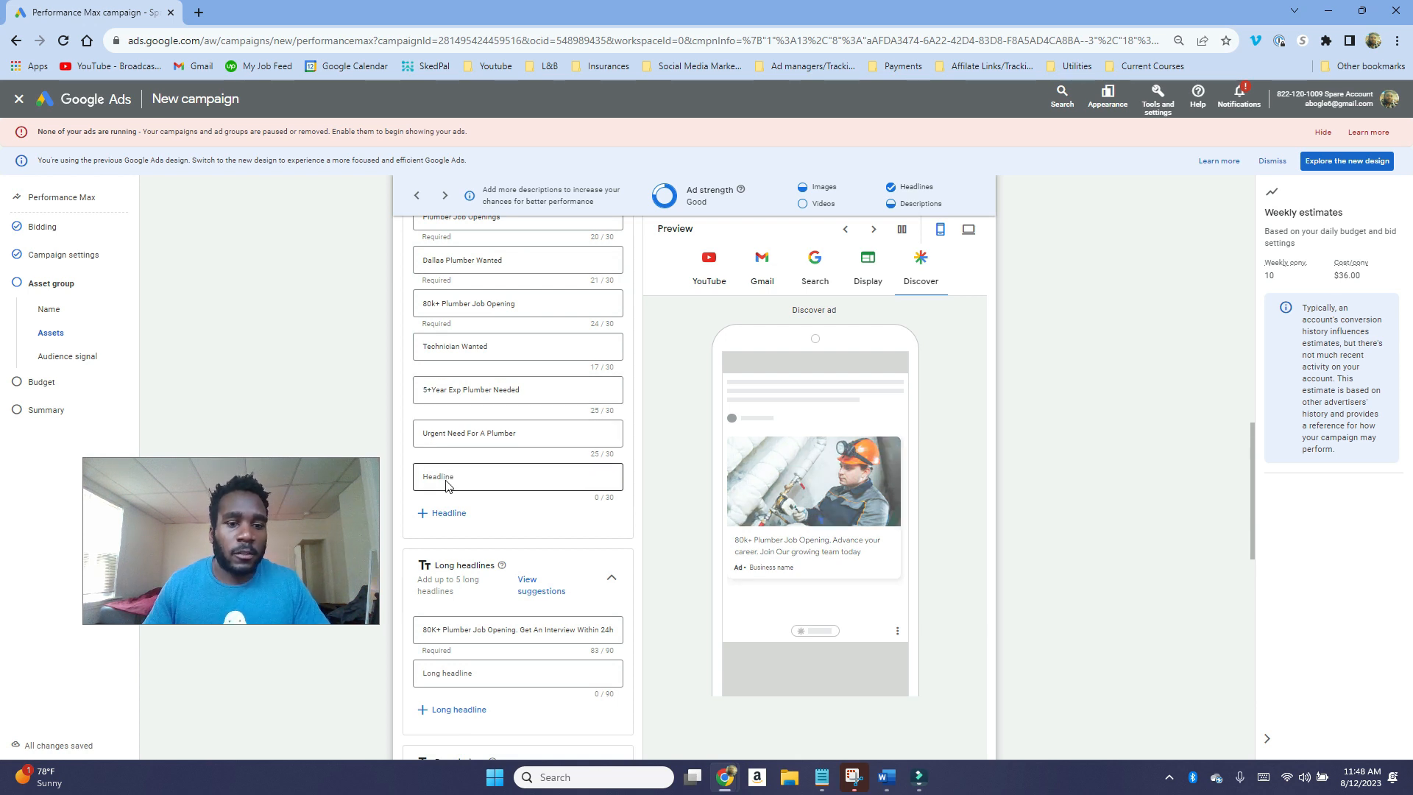
scroll(447, 486, "up", 1)
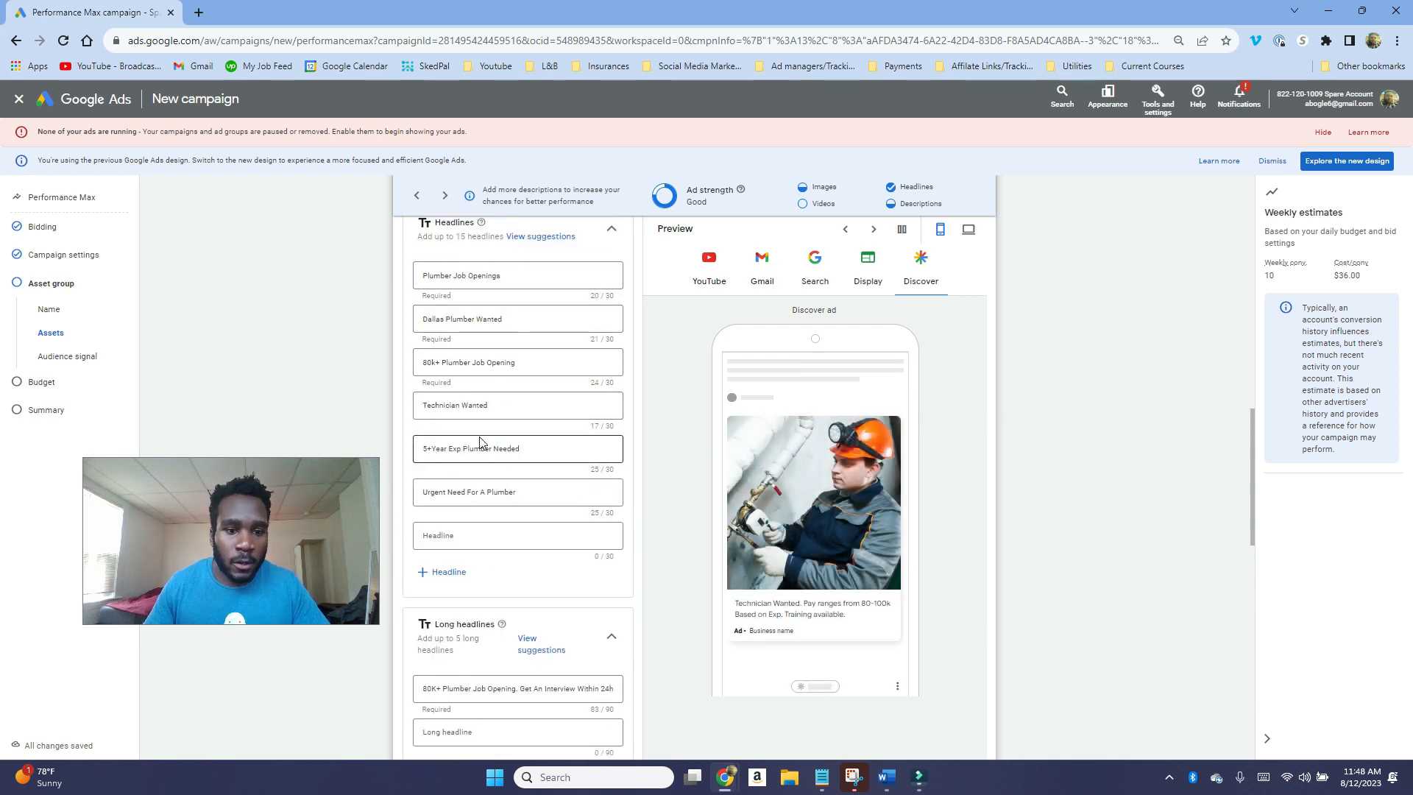
left_click(492, 405)
left_click_drag(491, 405, 450, 405)
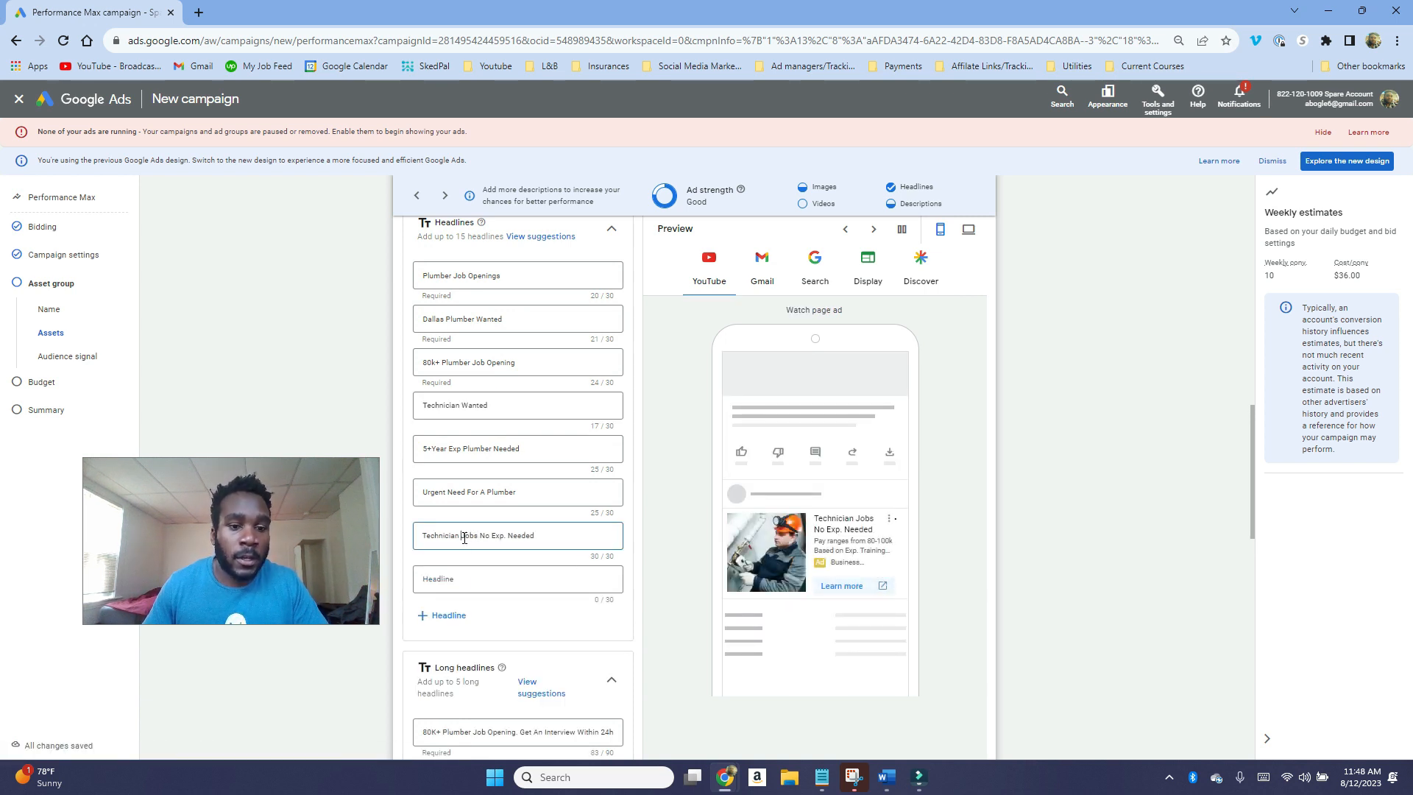
left_click(464, 537)
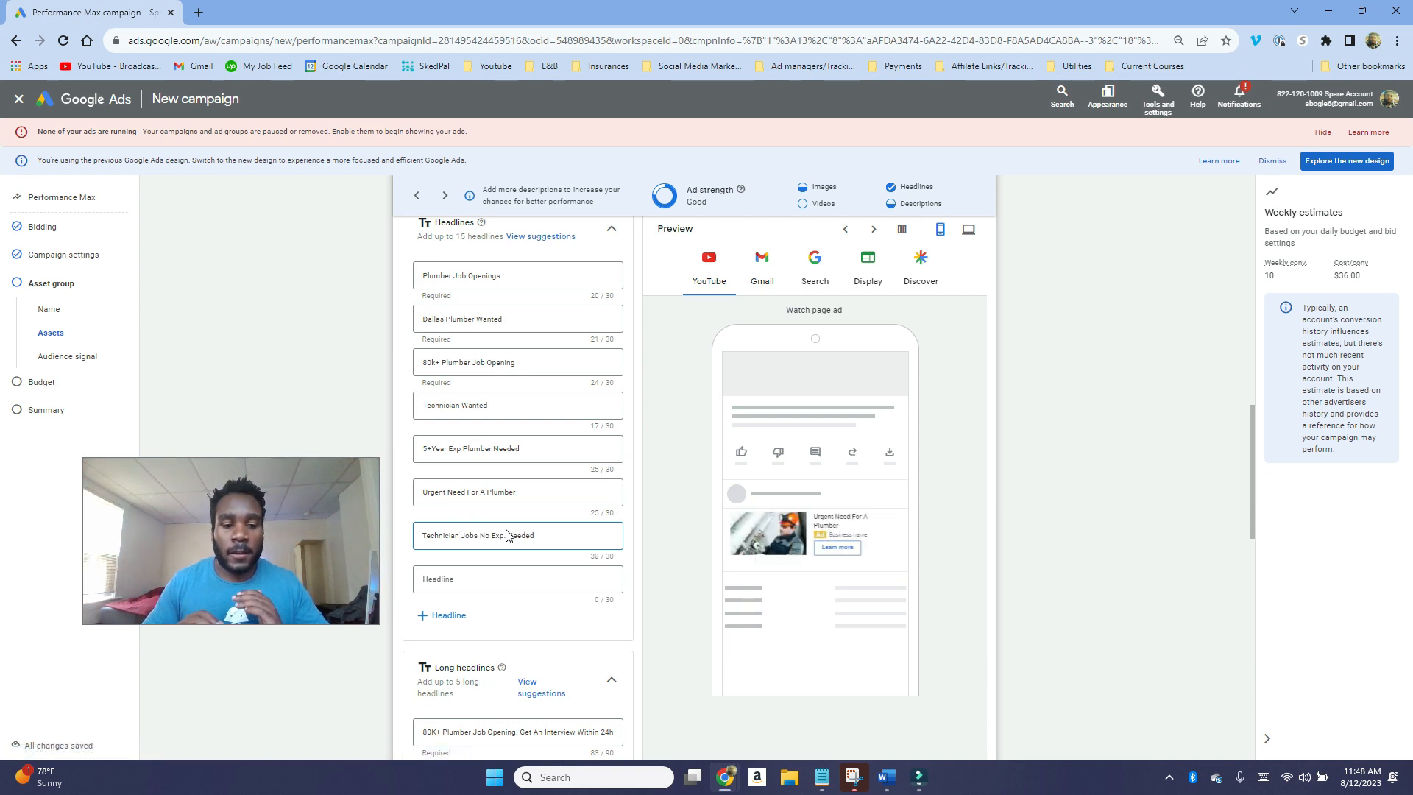
Step: Review the entered headlines, long headline and descriptions of the asset group
scroll(506, 535, "down", 5)
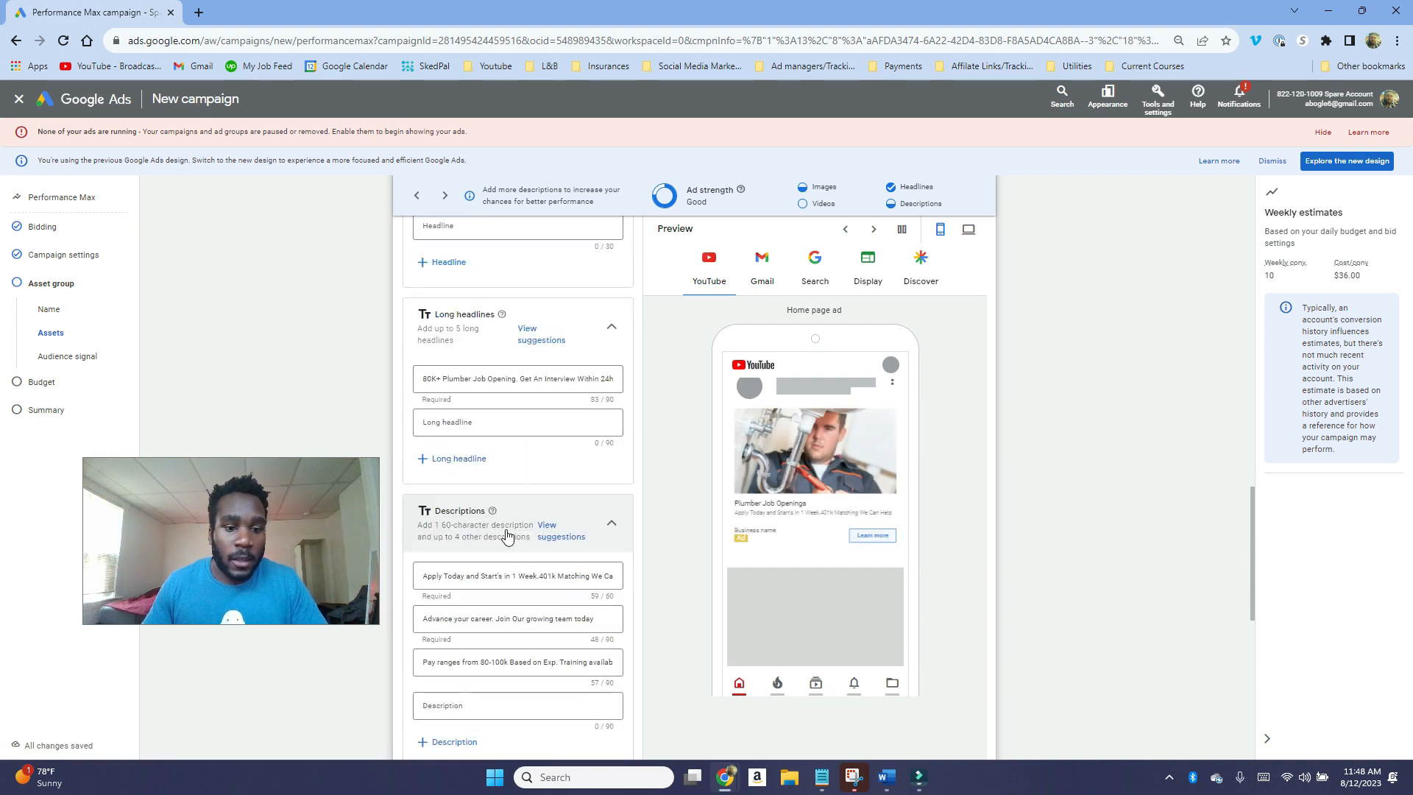
scroll(506, 535, "down", 2)
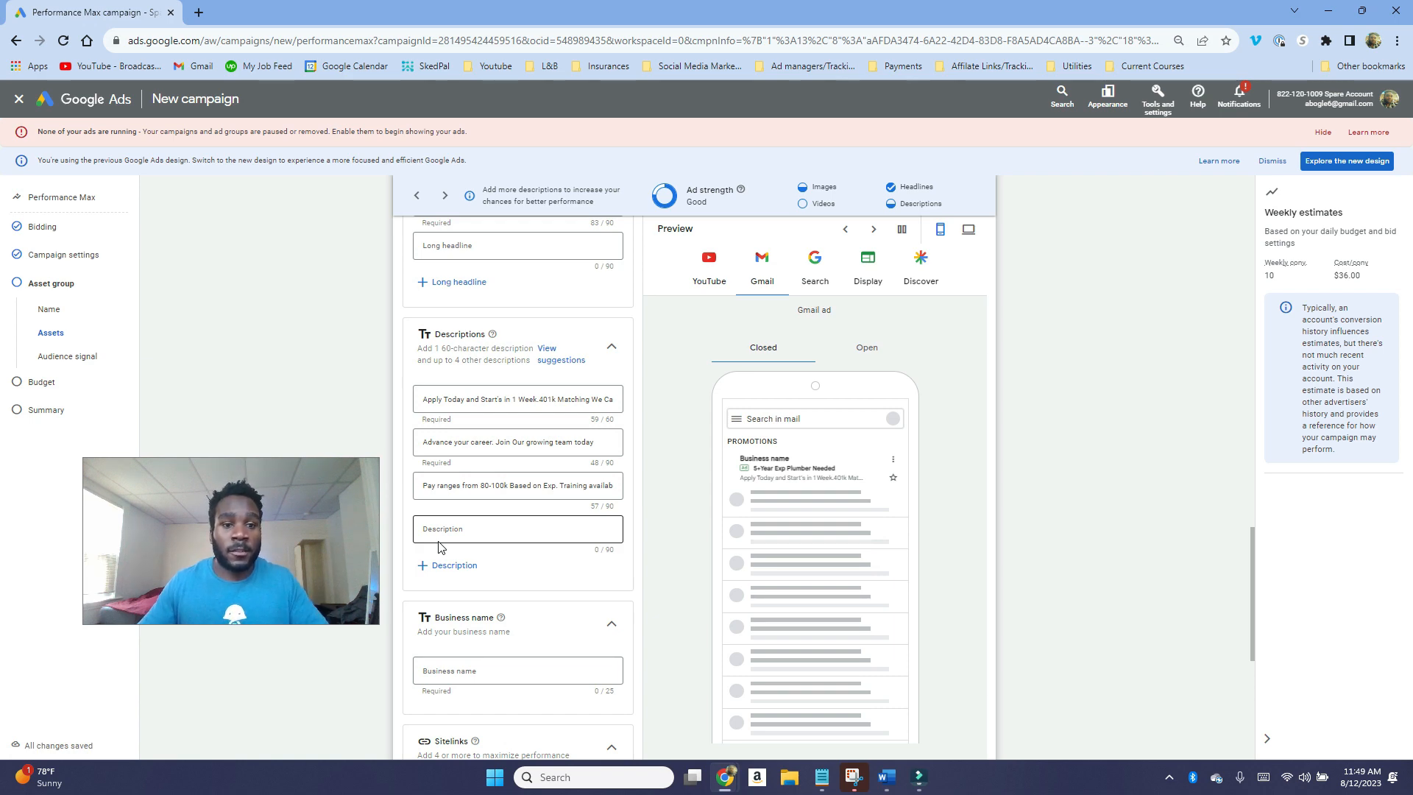
scroll(548, 479, "up", 4)
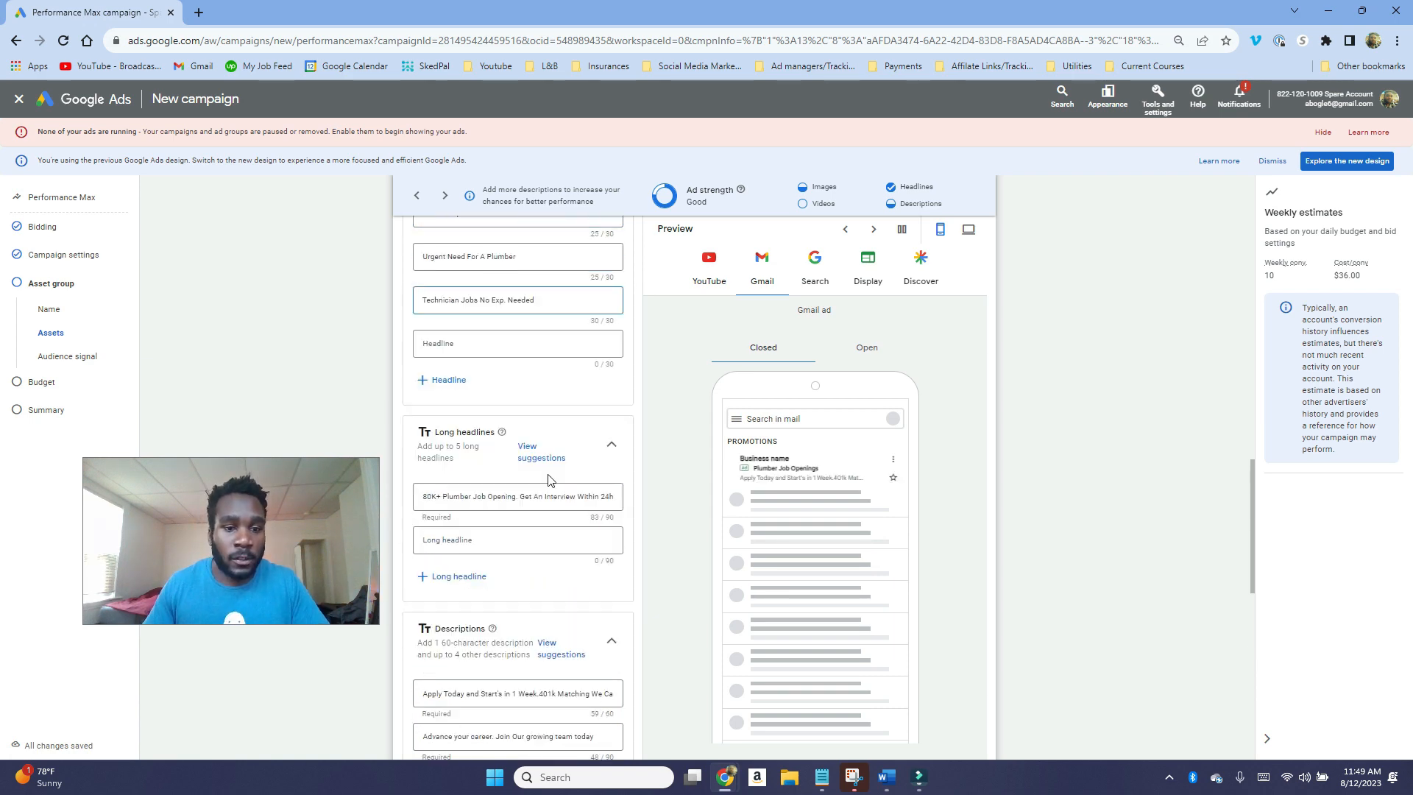
scroll(548, 479, "down", 8)
scroll(524, 434, "up", 4)
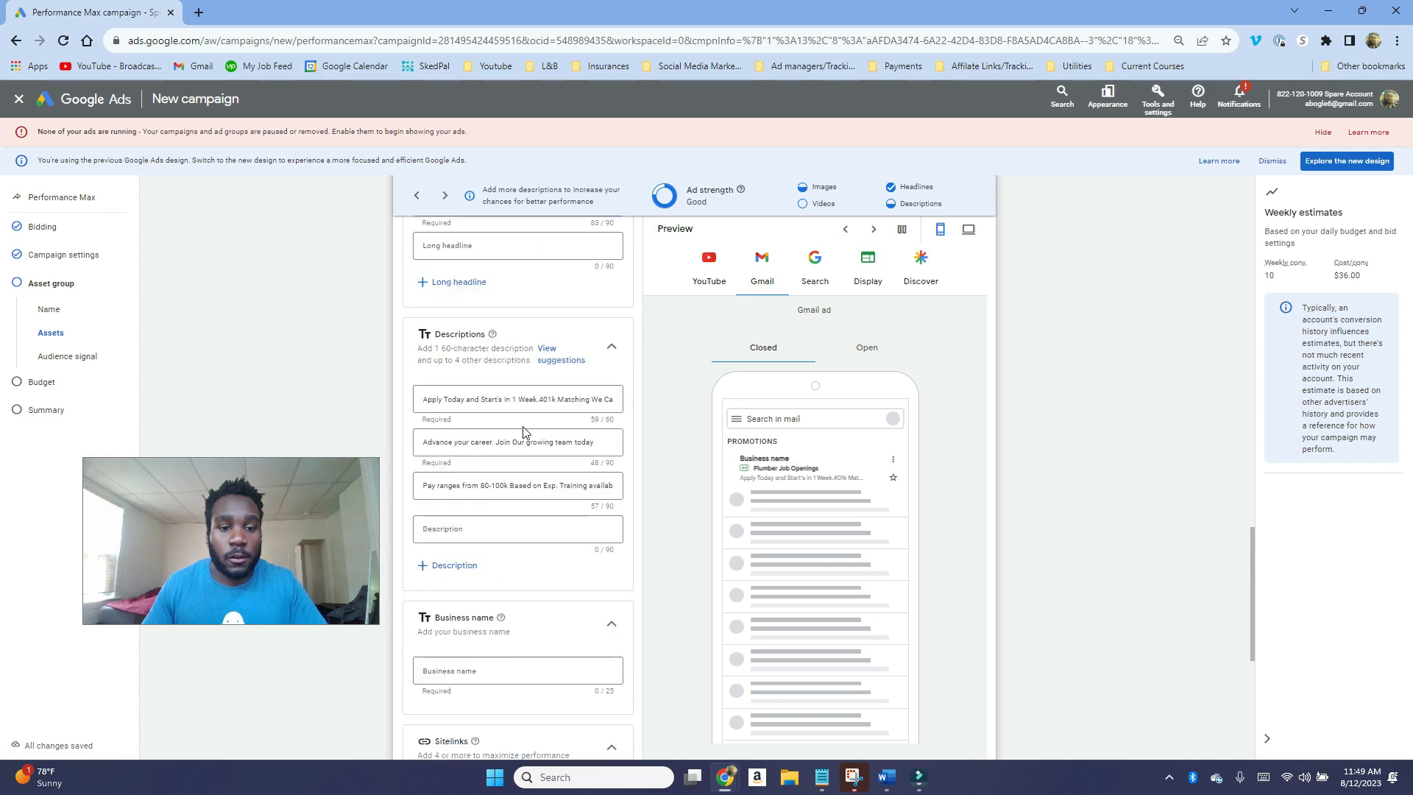
scroll(525, 434, "up", 1)
scroll(525, 434, "down", 4)
scroll(525, 435, "up", 3)
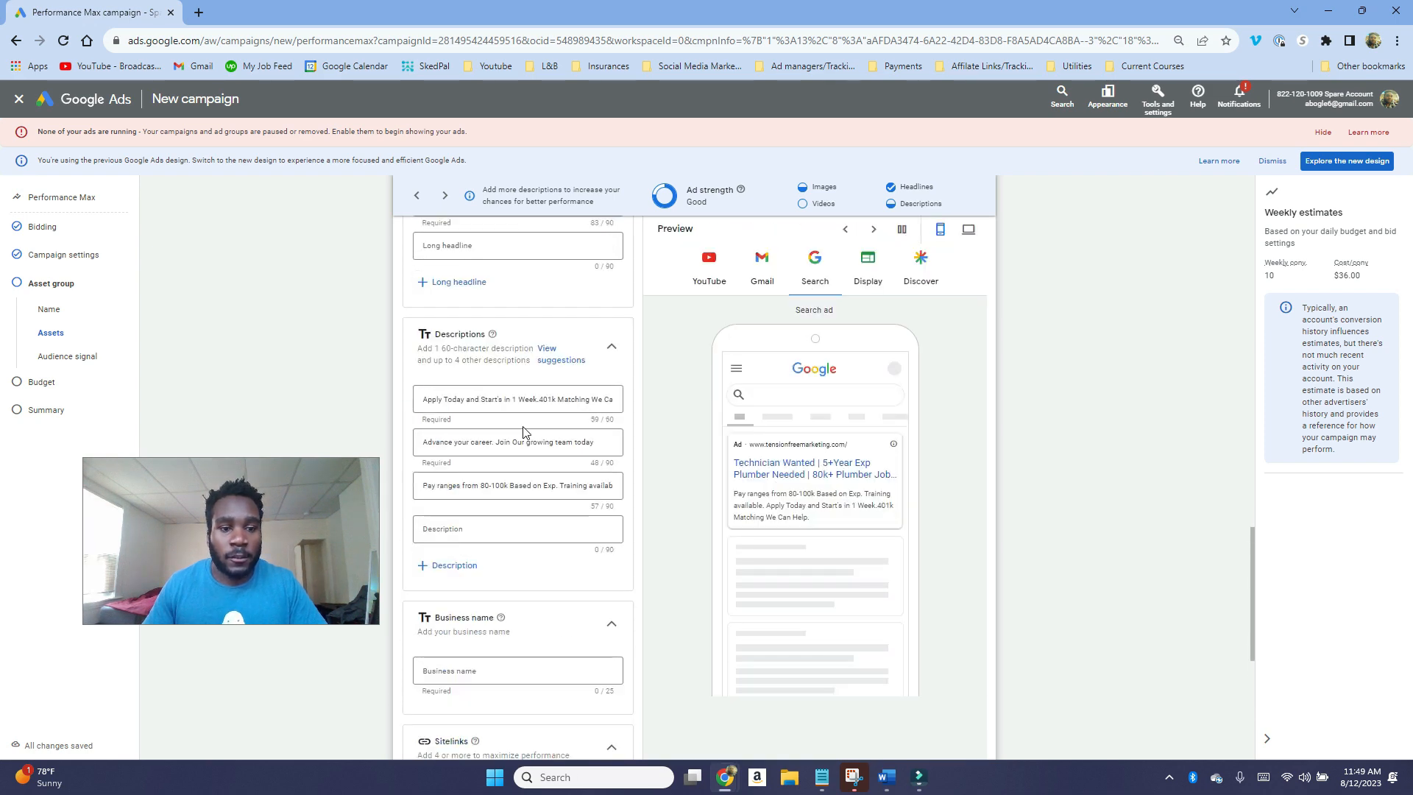
scroll(525, 434, "up", 4)
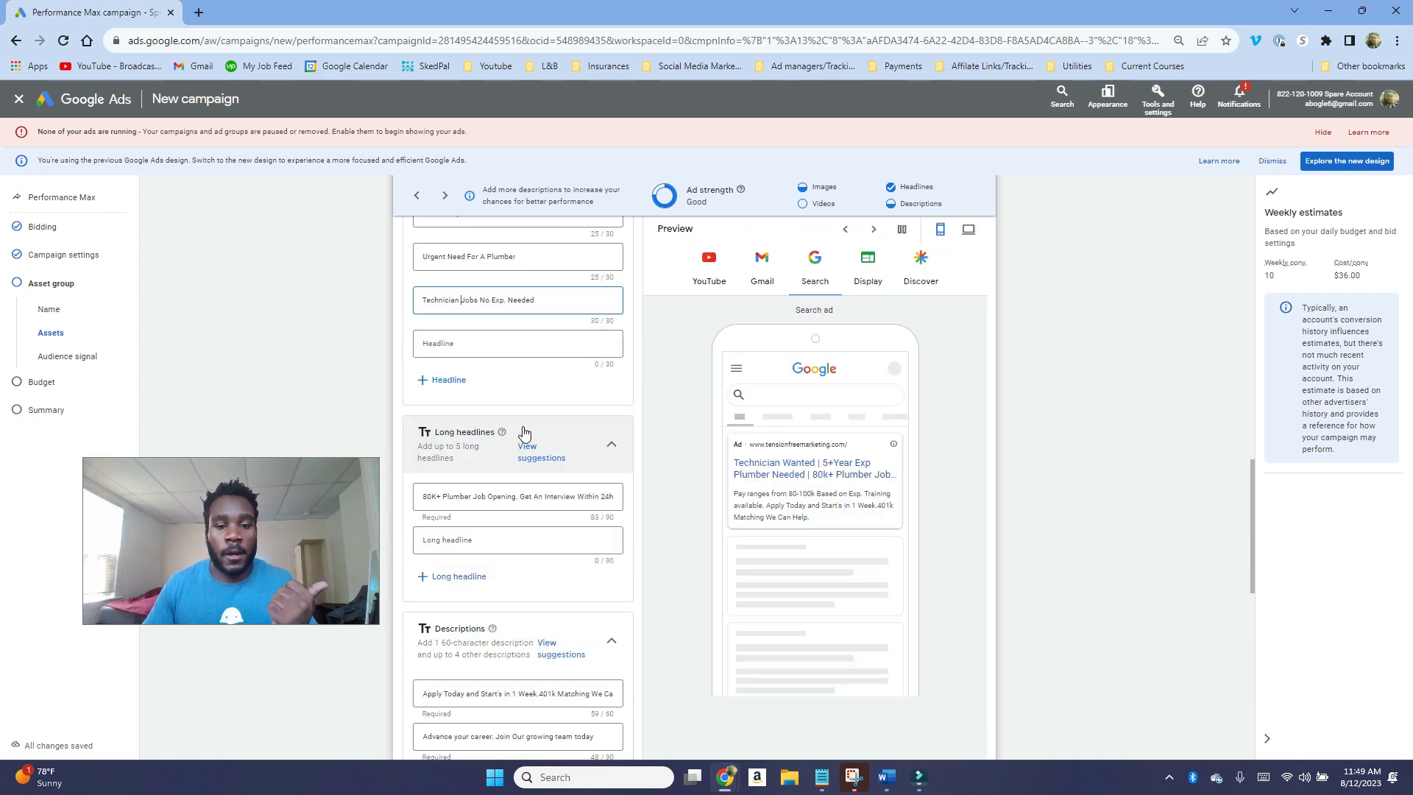
scroll(525, 434, "down", 1)
scroll(524, 434, "down", 1)
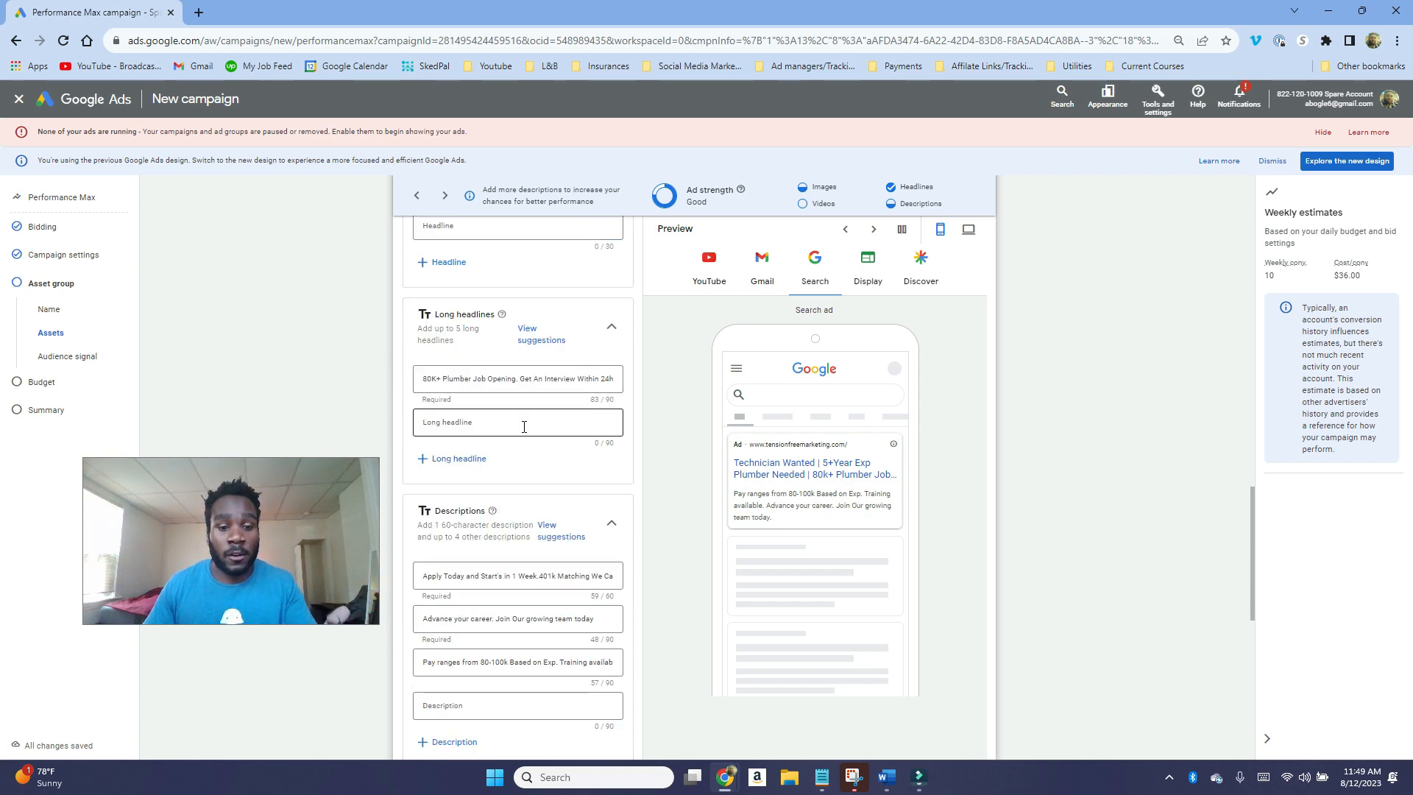
scroll(524, 427, "down", 4)
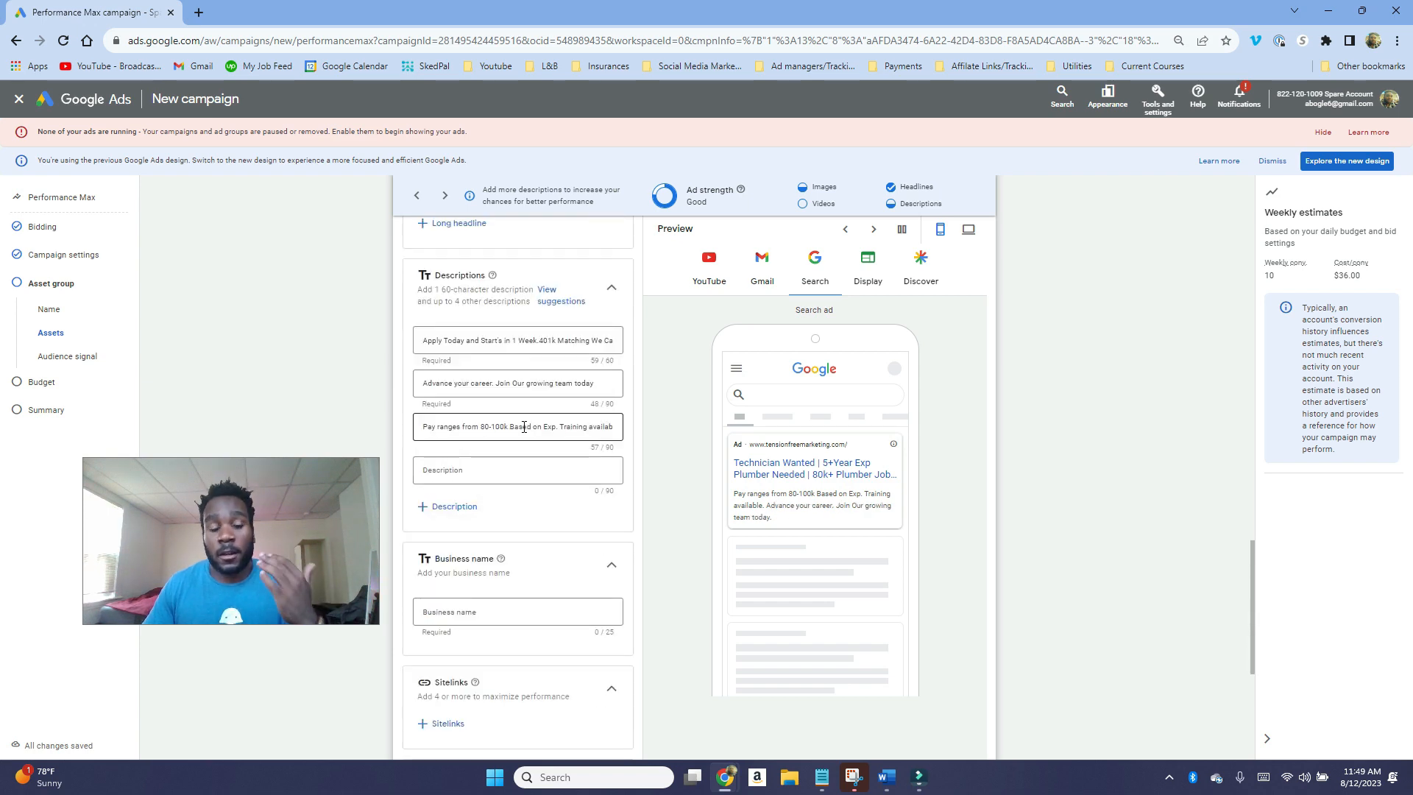
scroll(524, 427, "down", 1)
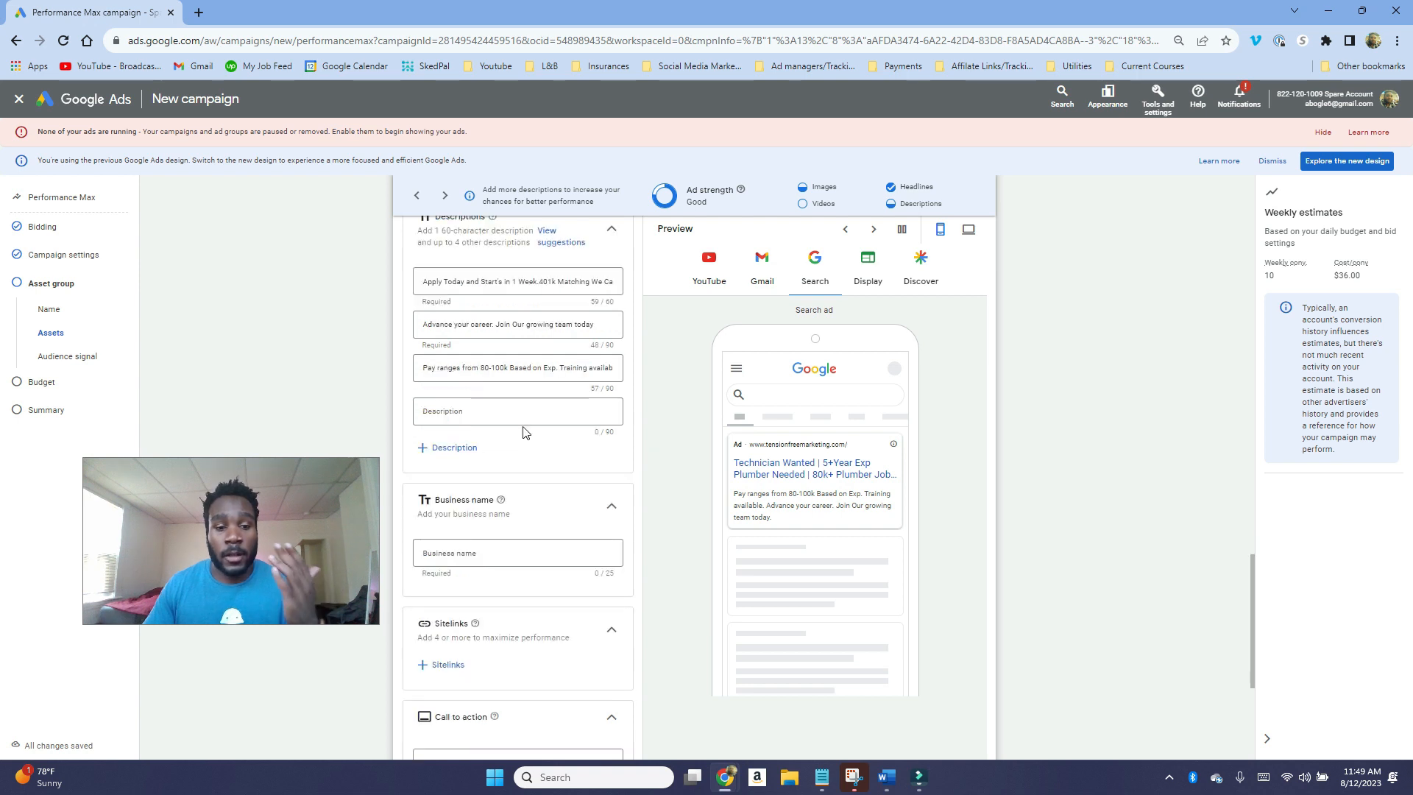
Step: Set the business name to "Tension Free"
left_click(507, 553)
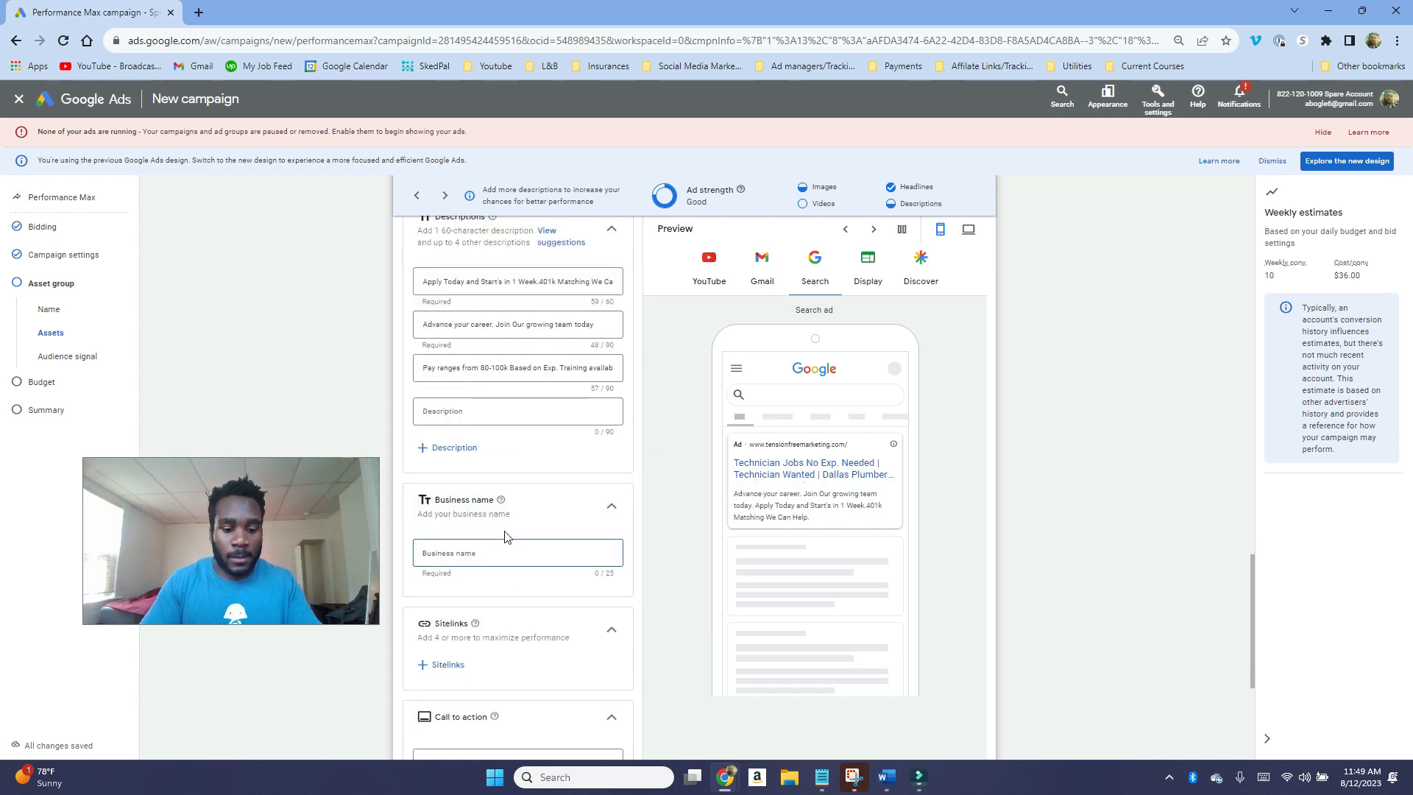
type("Tension Free")
scroll(490, 569, "down", 2)
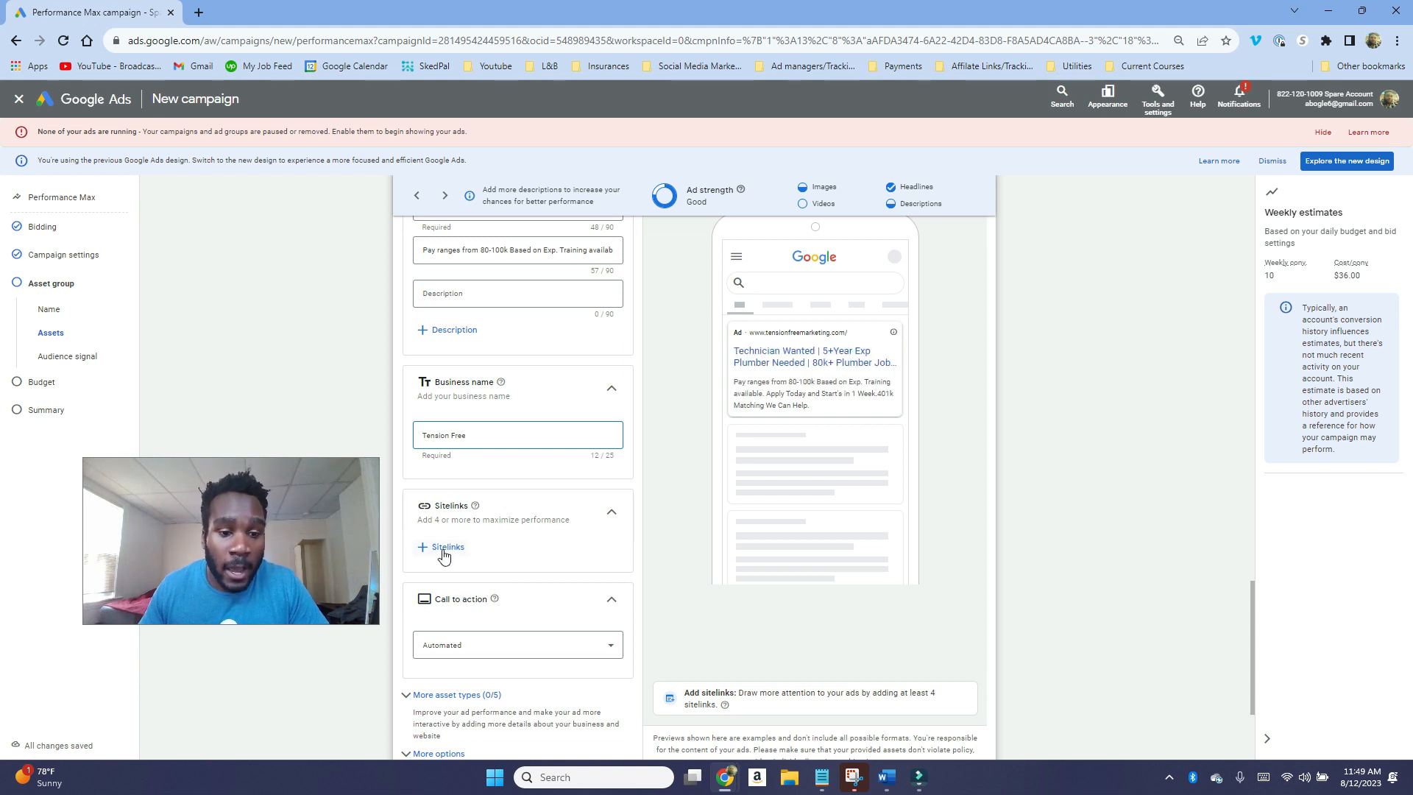
Step: Examine the sitelinks and call to action sections and recheck the text assets against the ad preview
scroll(530, 587, "down", 2)
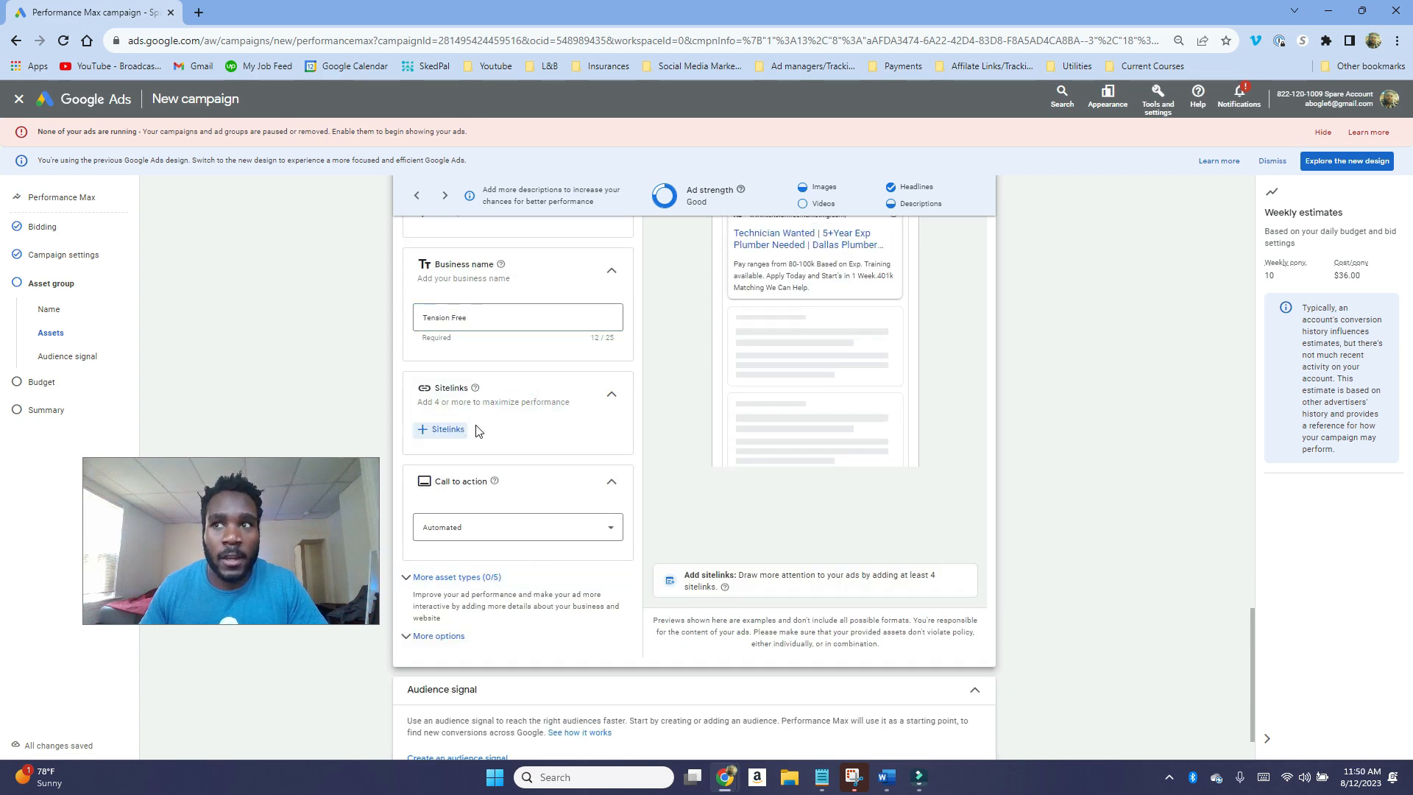
scroll(508, 438, "up", 1)
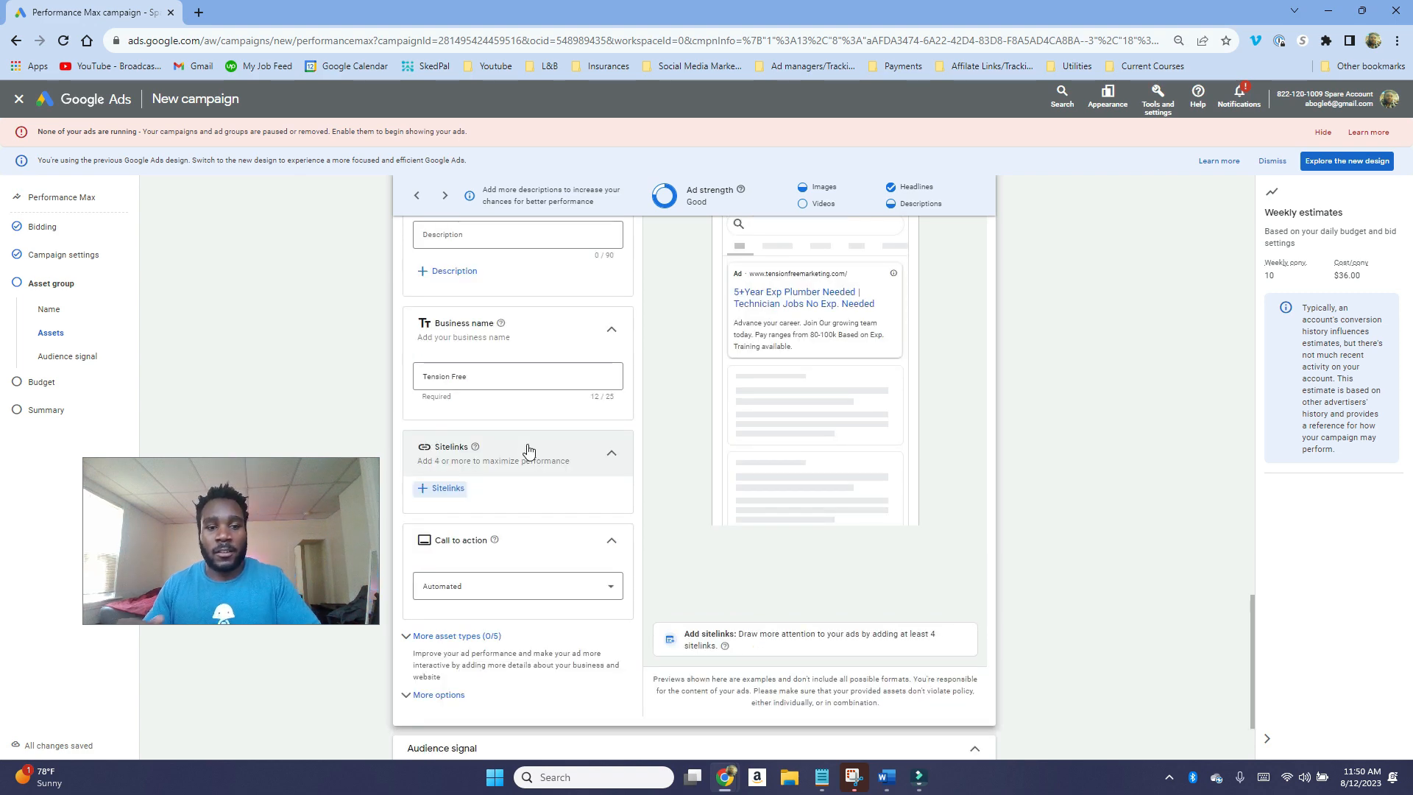
scroll(528, 449, "up", 8)
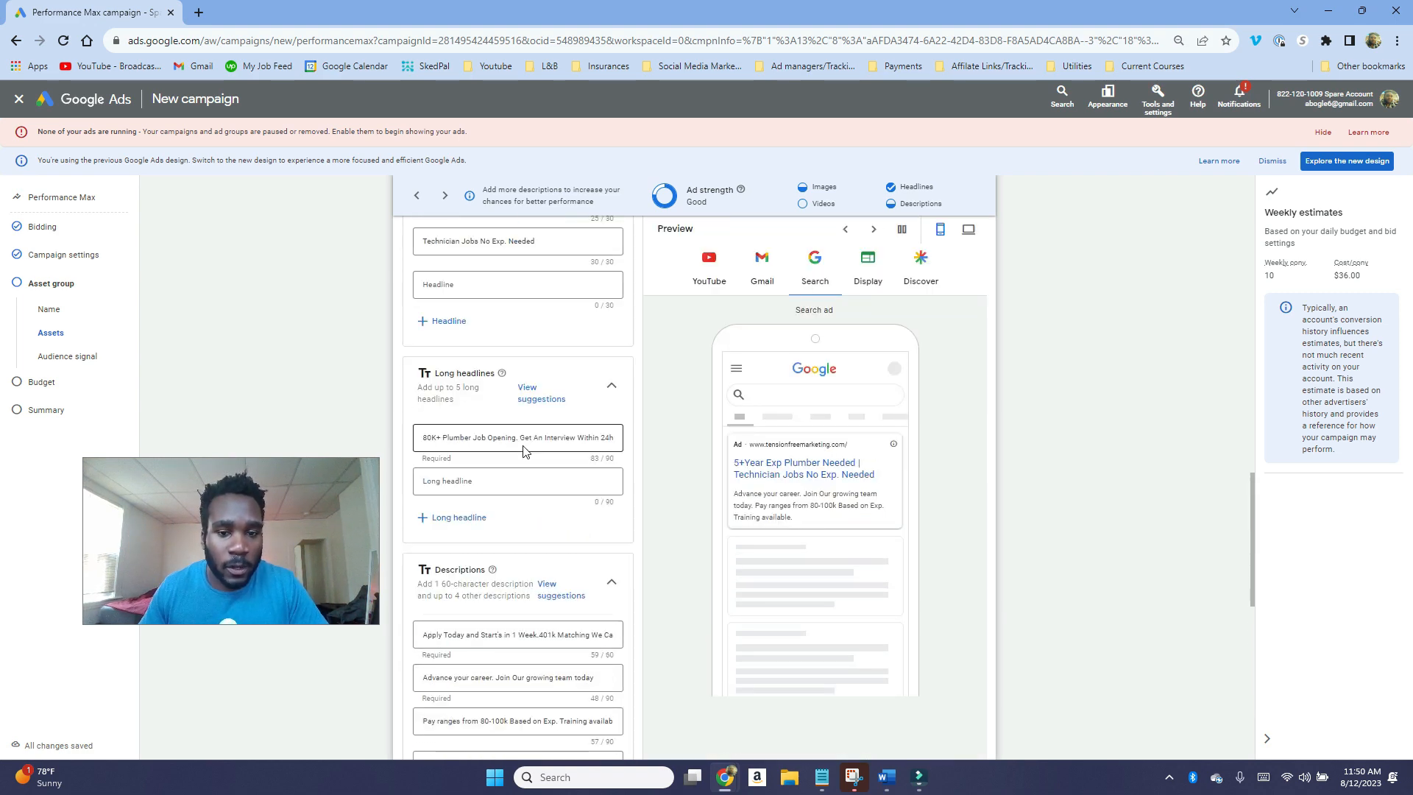
scroll(526, 451, "down", 5)
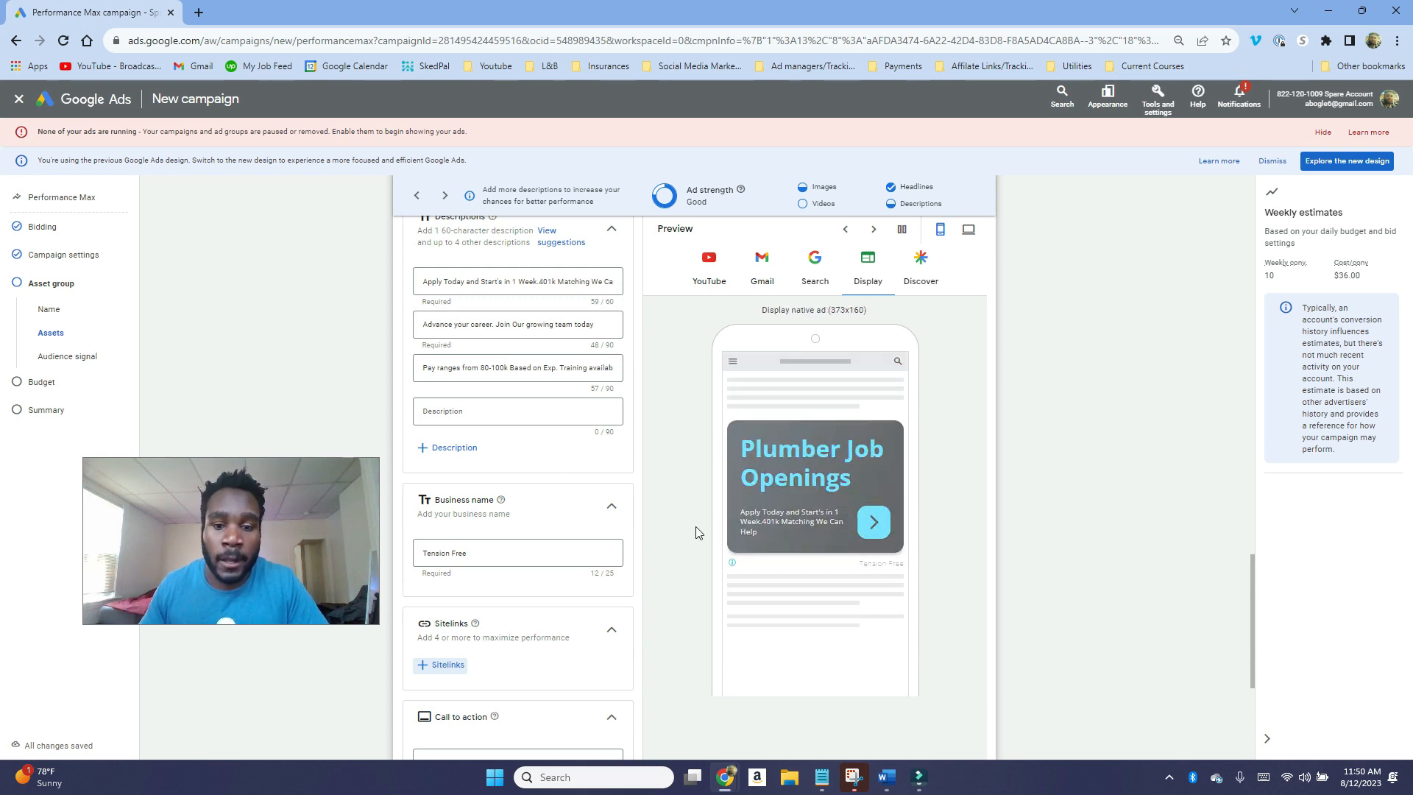
scroll(514, 539, "down", 3)
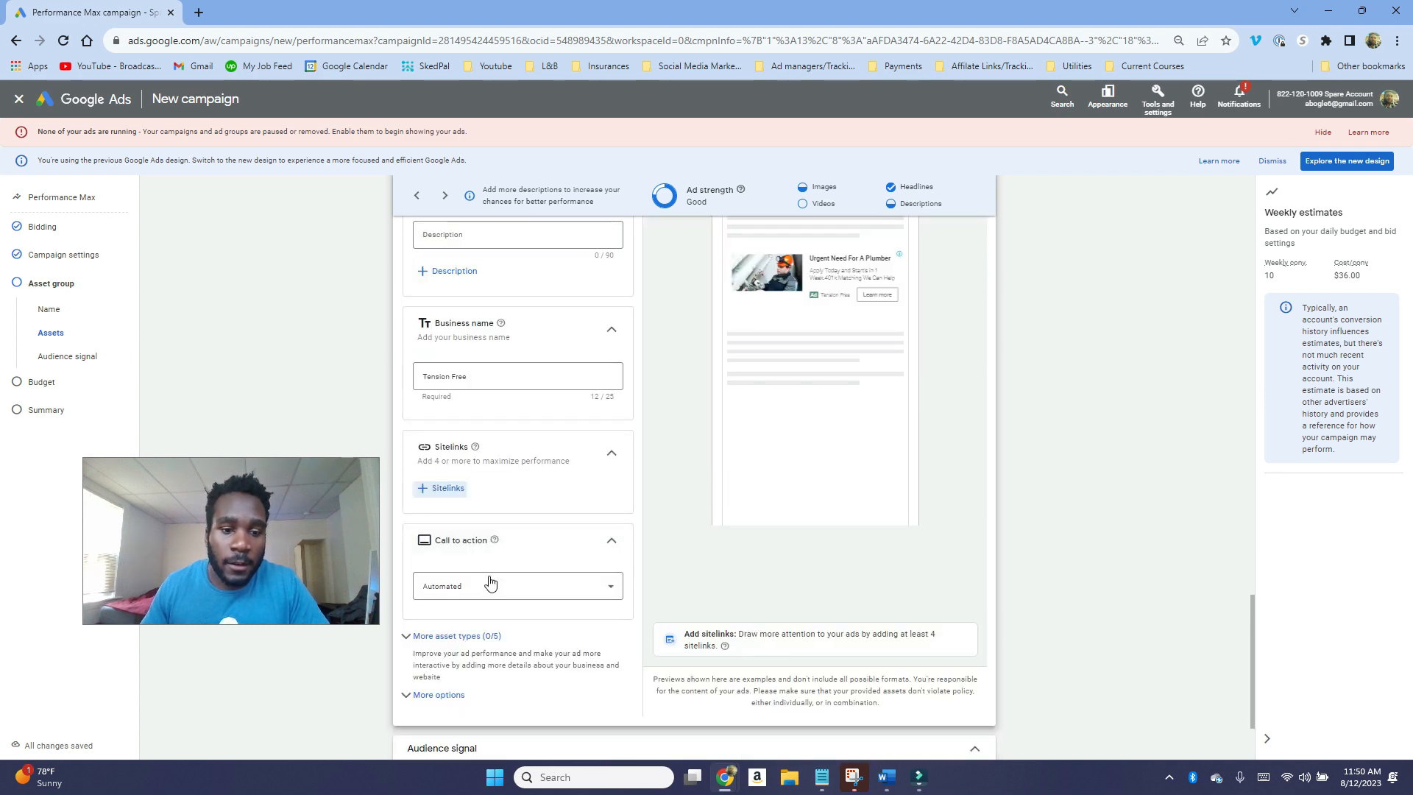
Step: Set the asset group's call to action to "Apply now" and recheck the headlines and descriptions
left_click(489, 586)
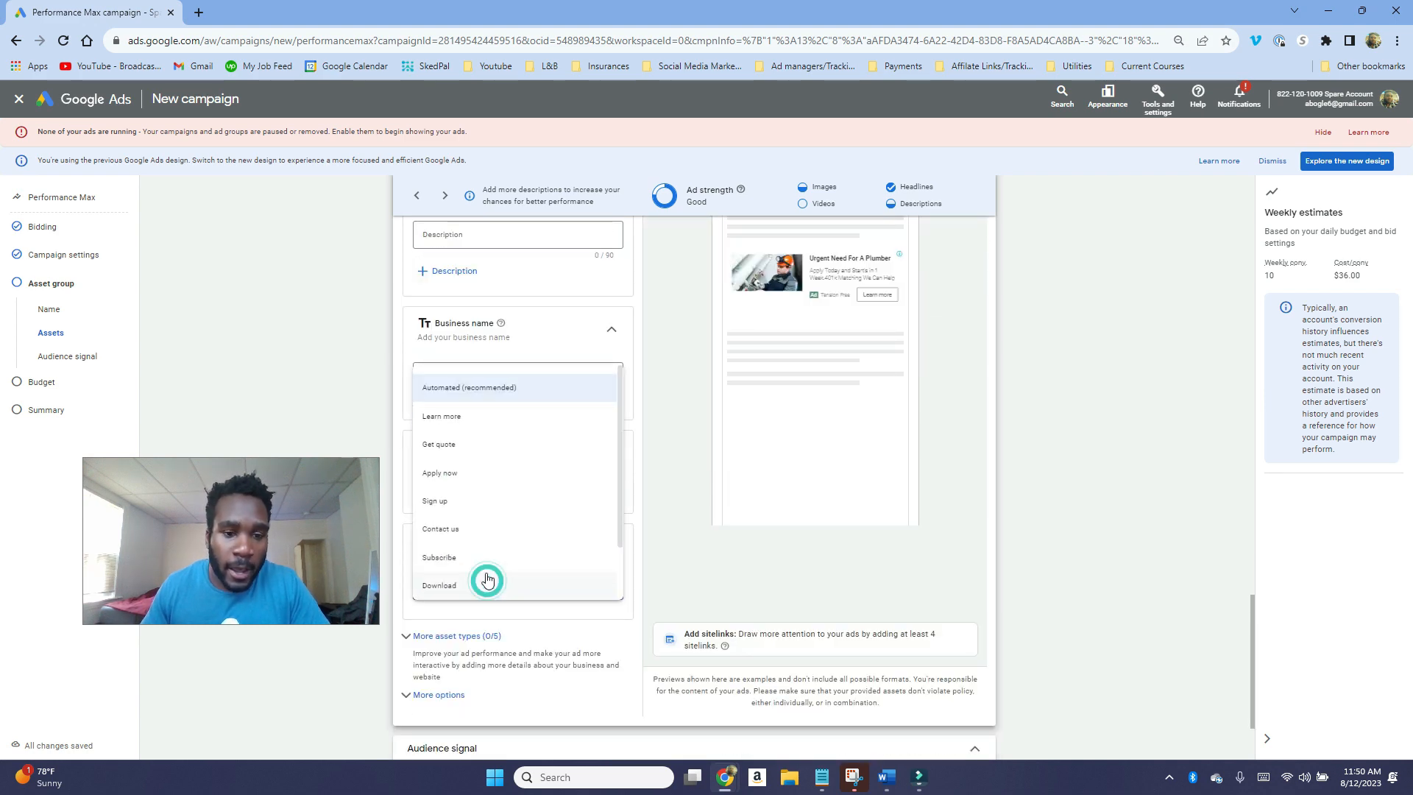
left_click(479, 474)
scroll(546, 536, "down", 2)
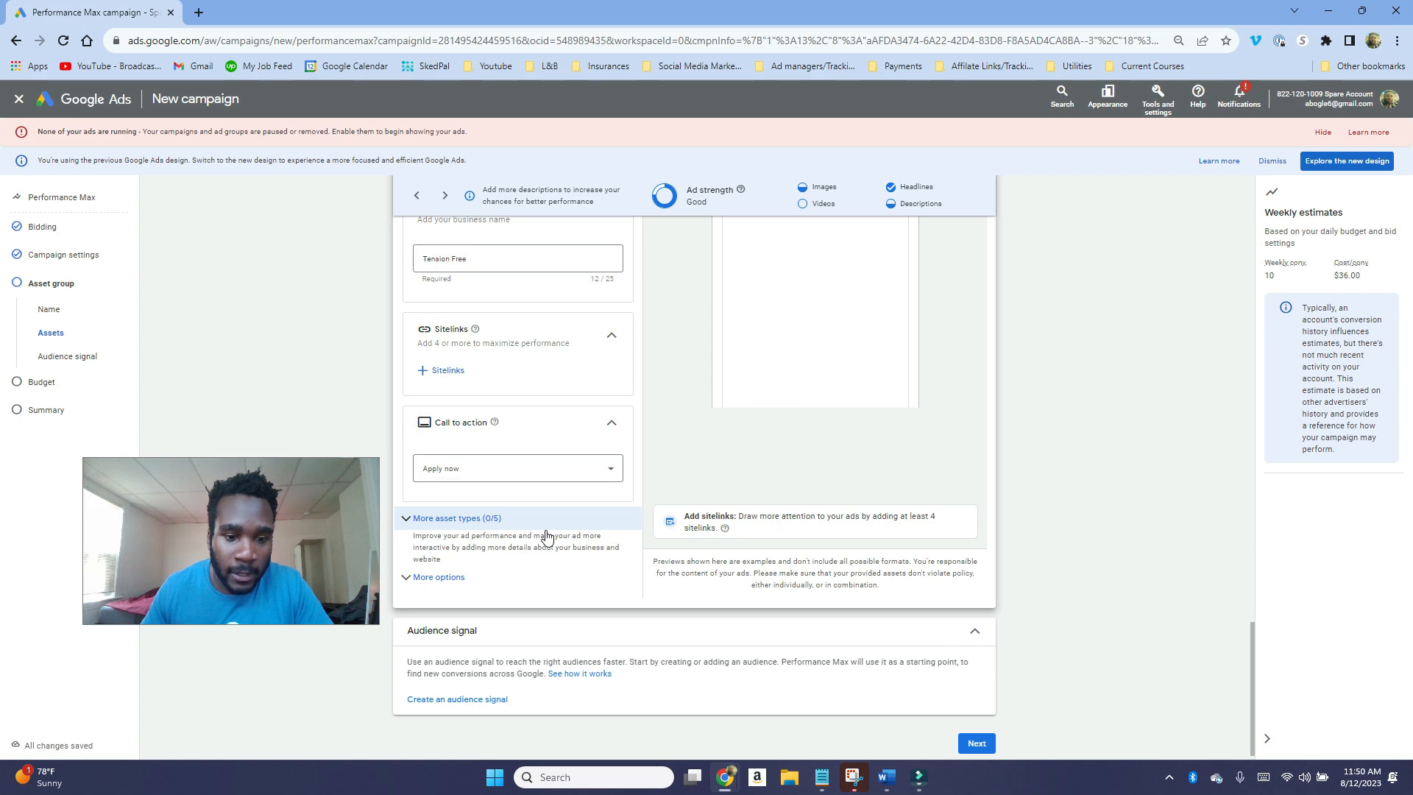
scroll(574, 546, "up", 8)
scroll(576, 550, "up", 6)
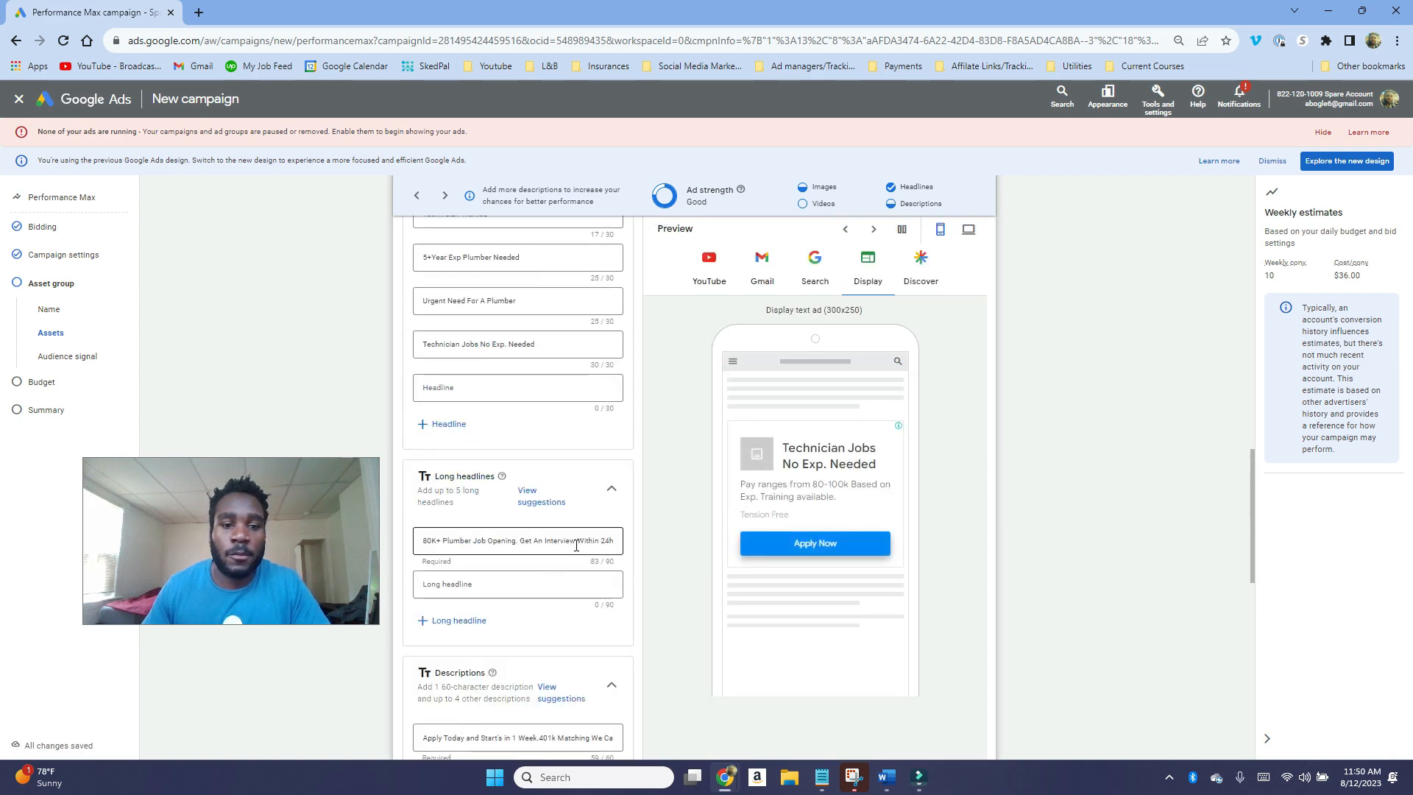
scroll(576, 551, "down", 3)
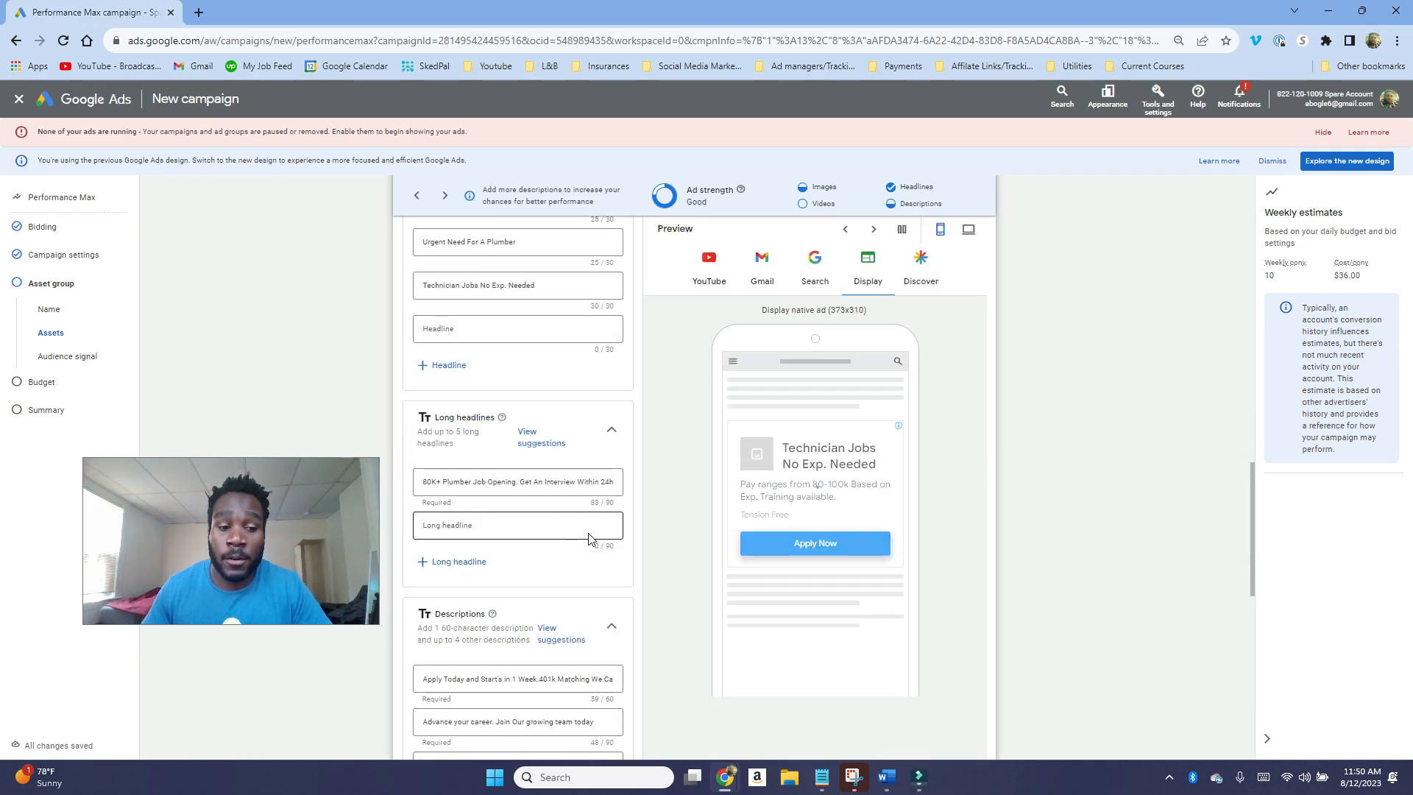
scroll(618, 523, "down", 1)
Step: Create an audience signal named "Test" and start a new custom segment named "plumber jobs" in it
scroll(620, 520, "down", 12)
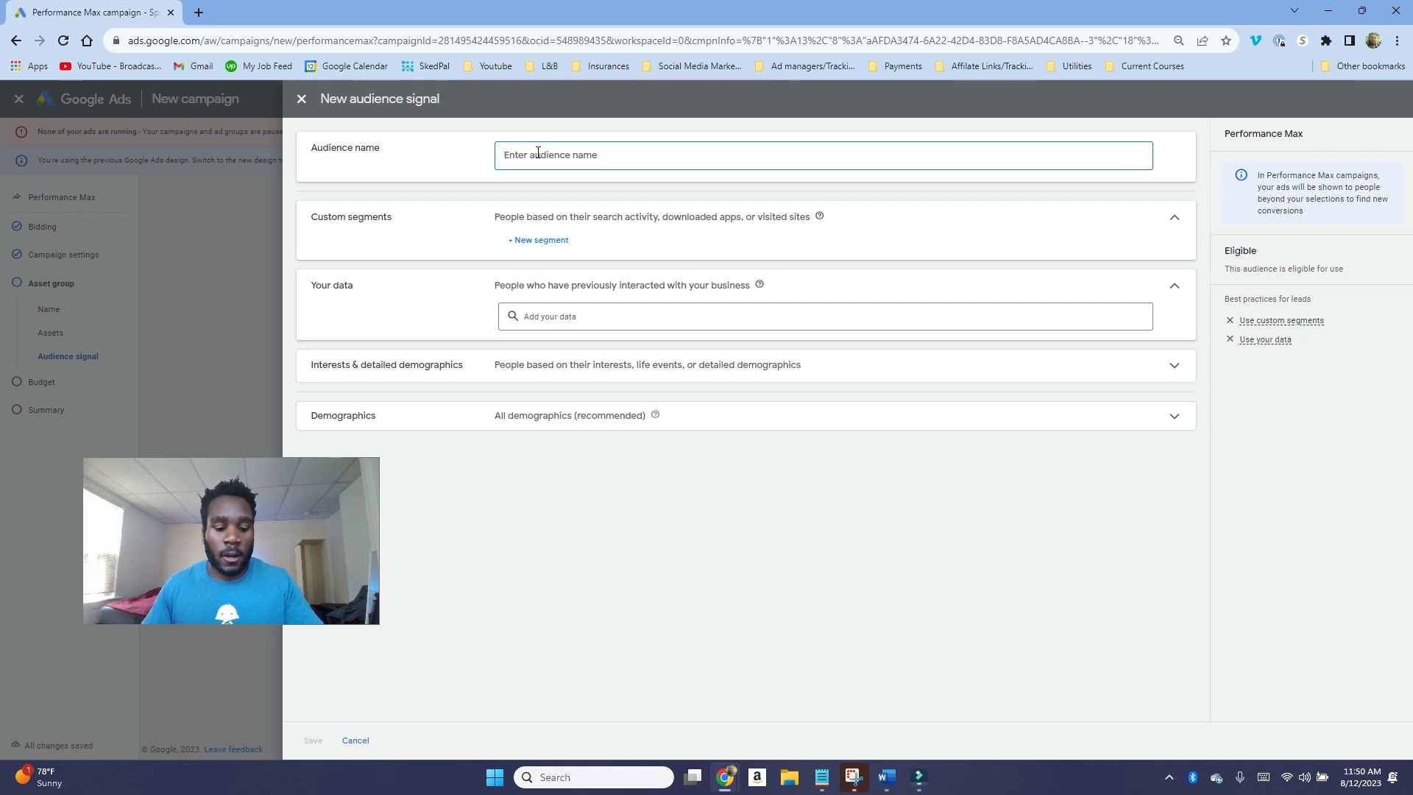
type("Test")
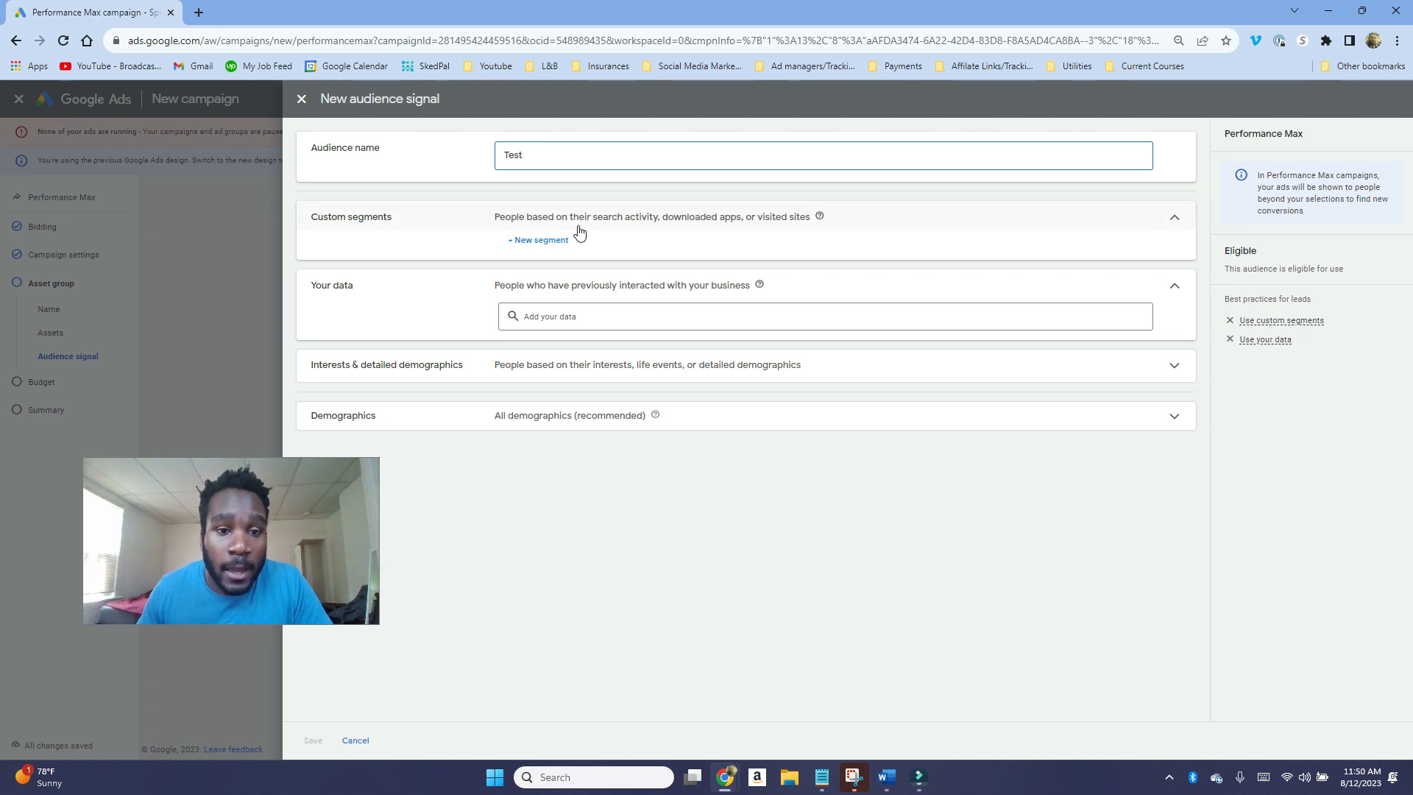
left_click(507, 238)
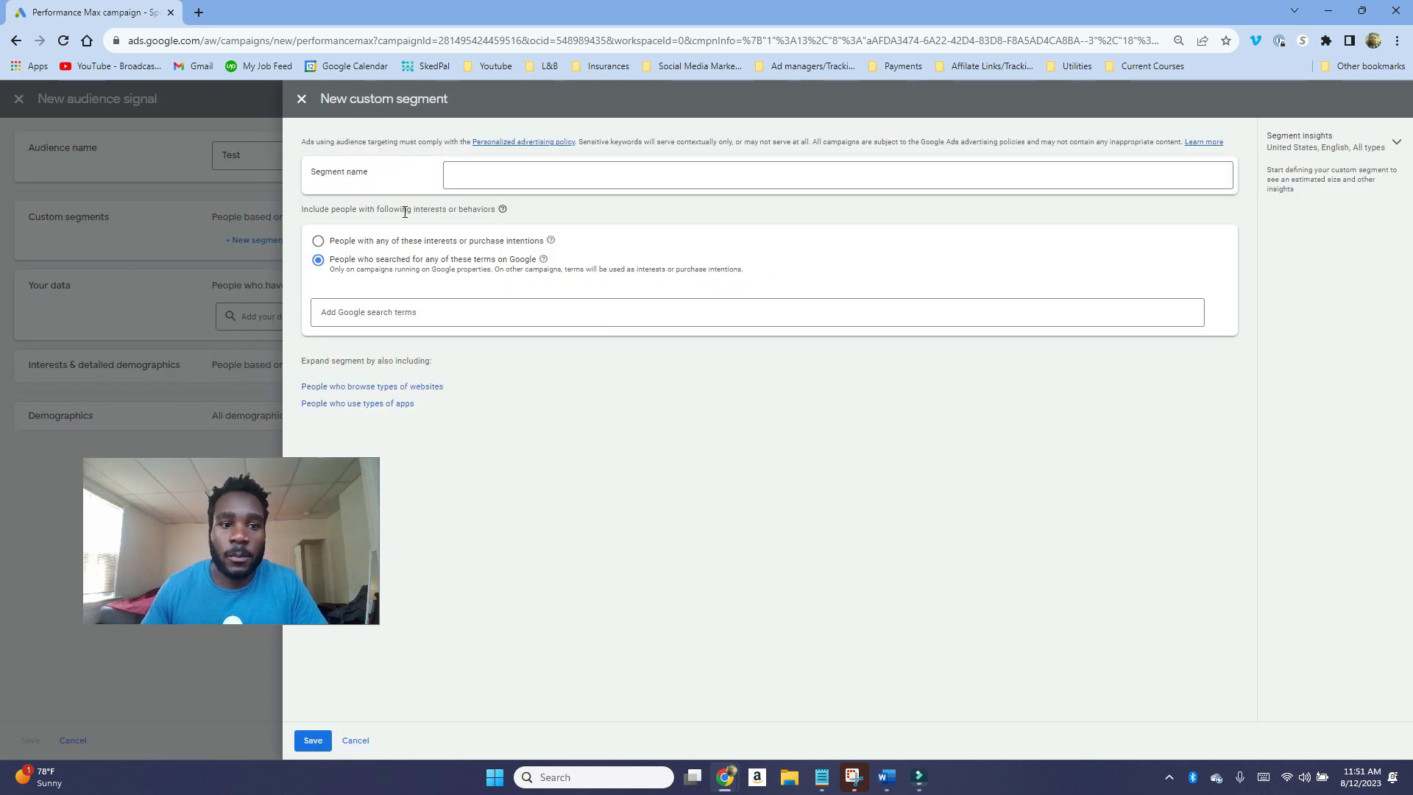
left_click(477, 178)
type("plumber jobs")
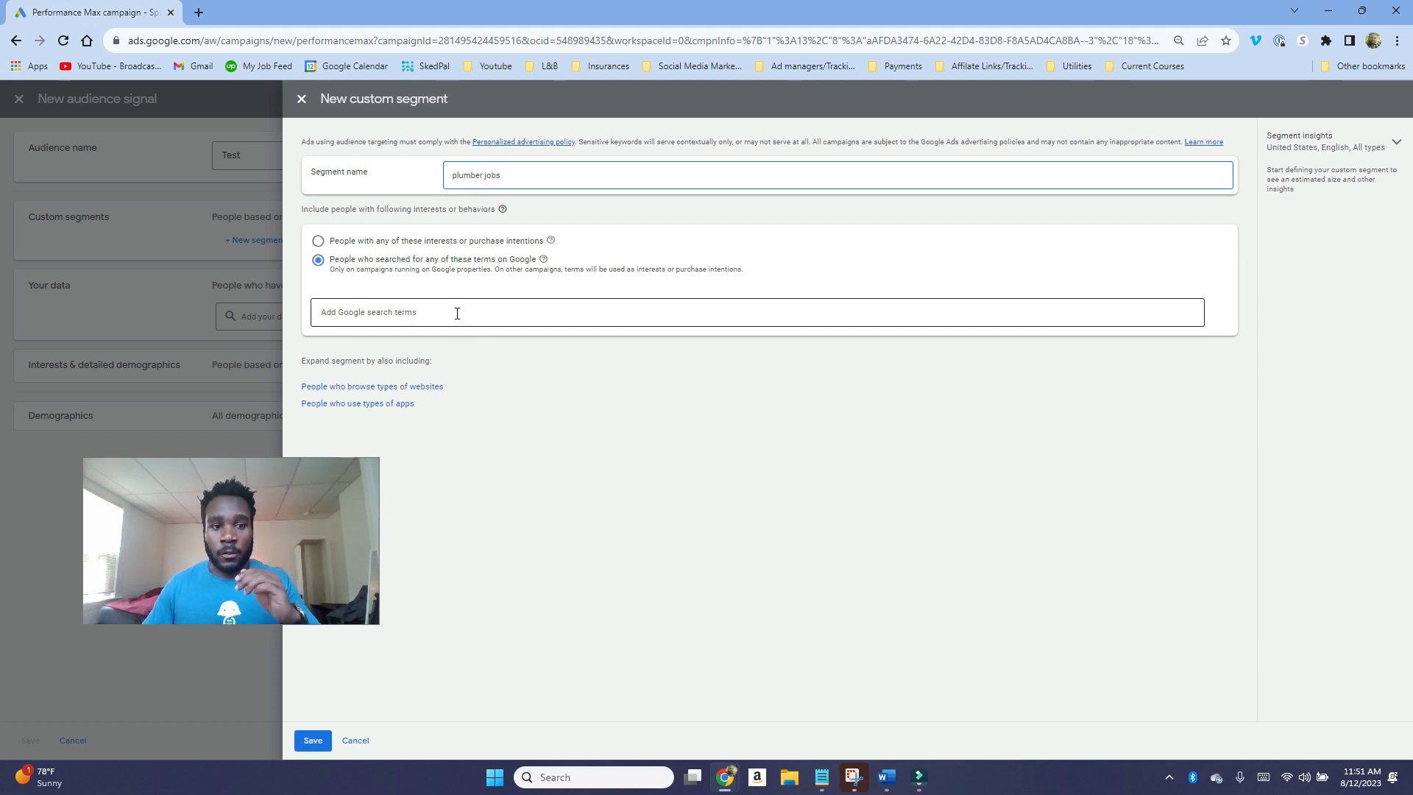
Step: Look up "plumbing jobs near me" and add the search terms "plumbing companies hiring near me", "plumber jobs near me" and "plumbing jobs hiring near me"
left_click(457, 312)
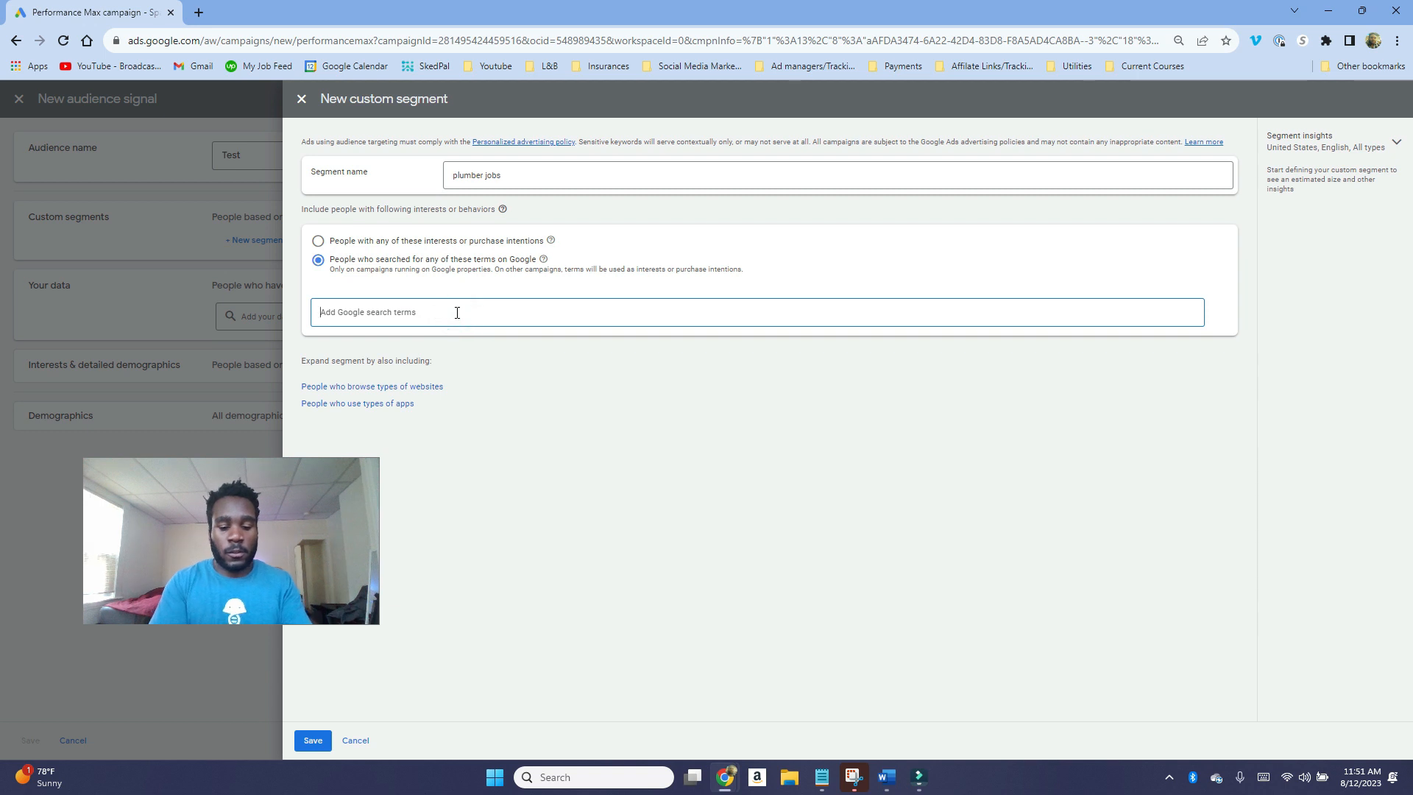
type("plumbing")
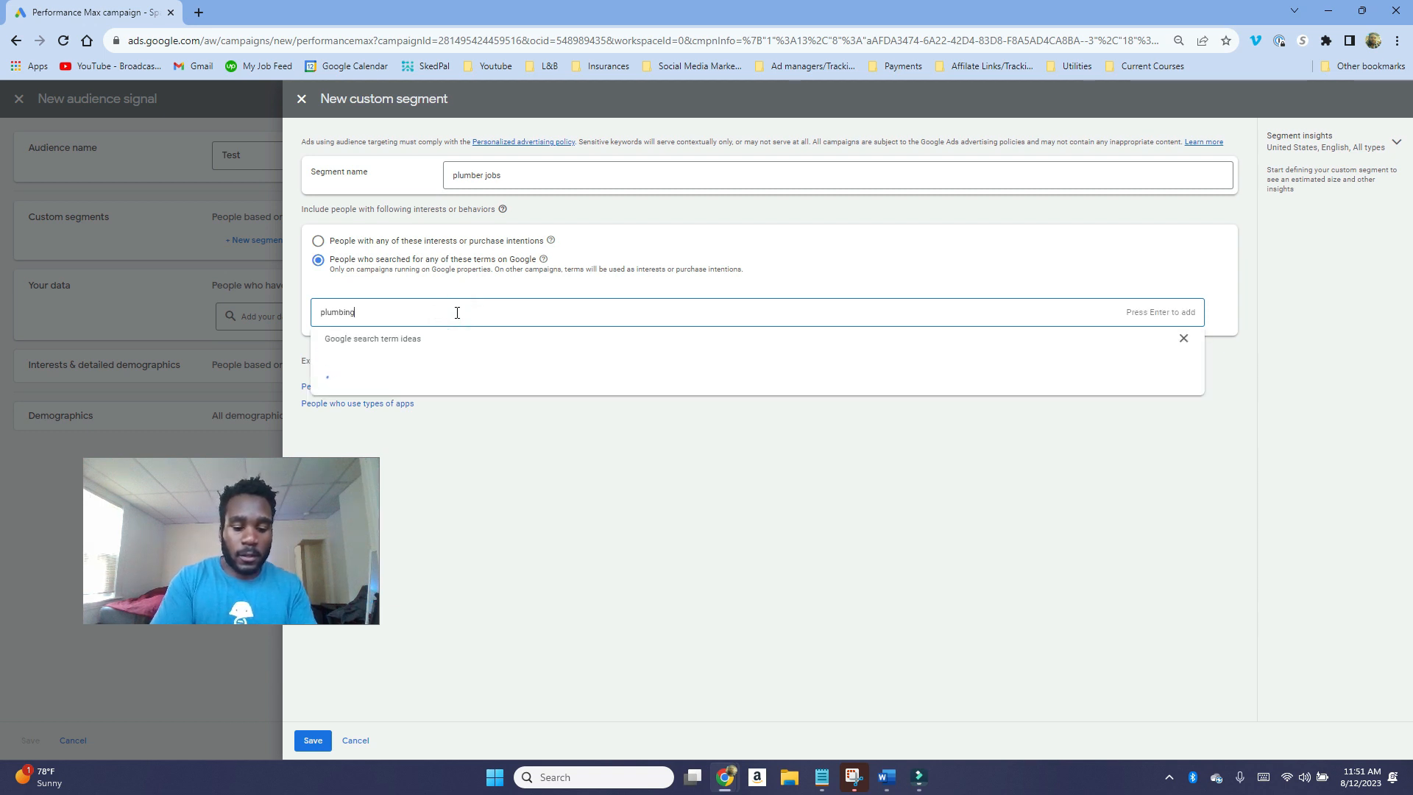
type(" jobs near me")
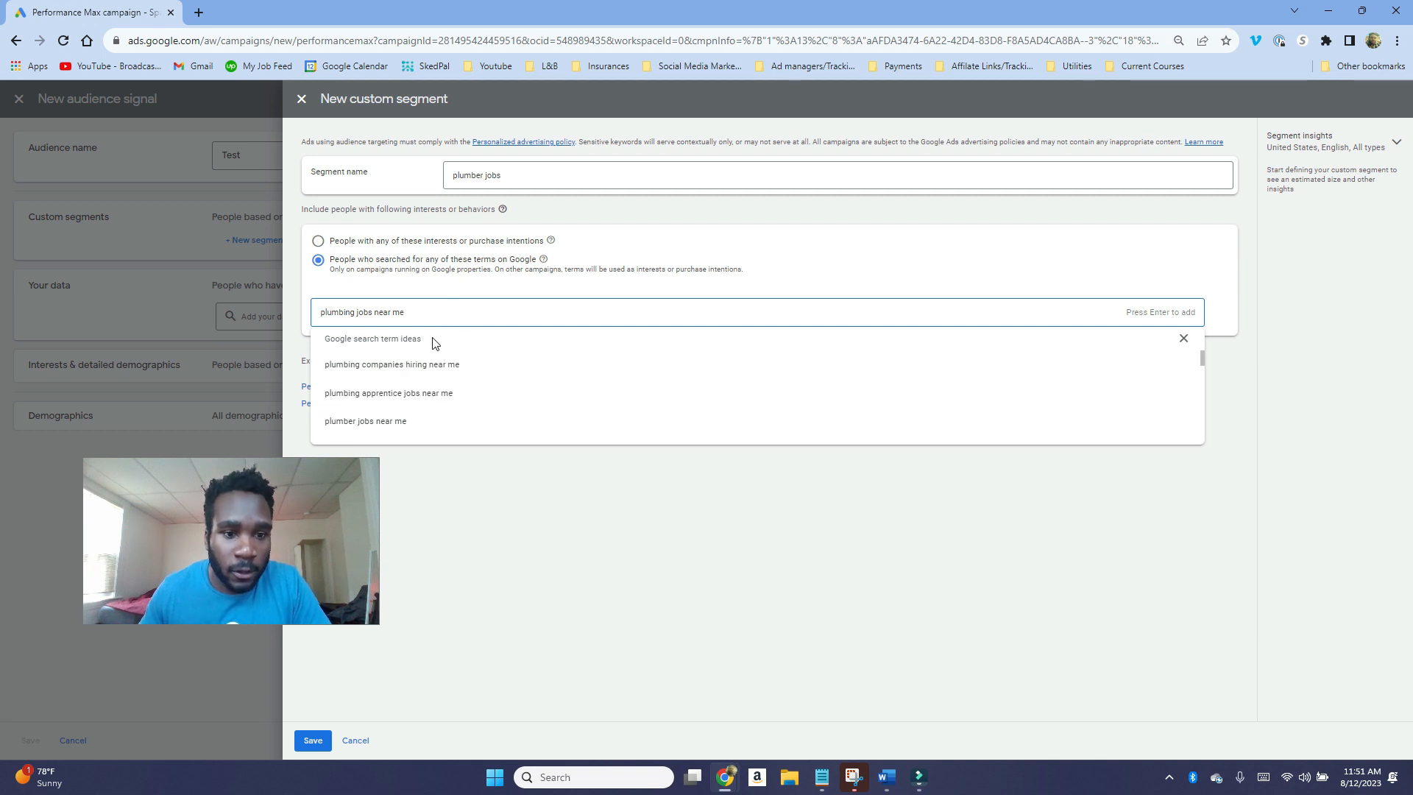
left_click(386, 364)
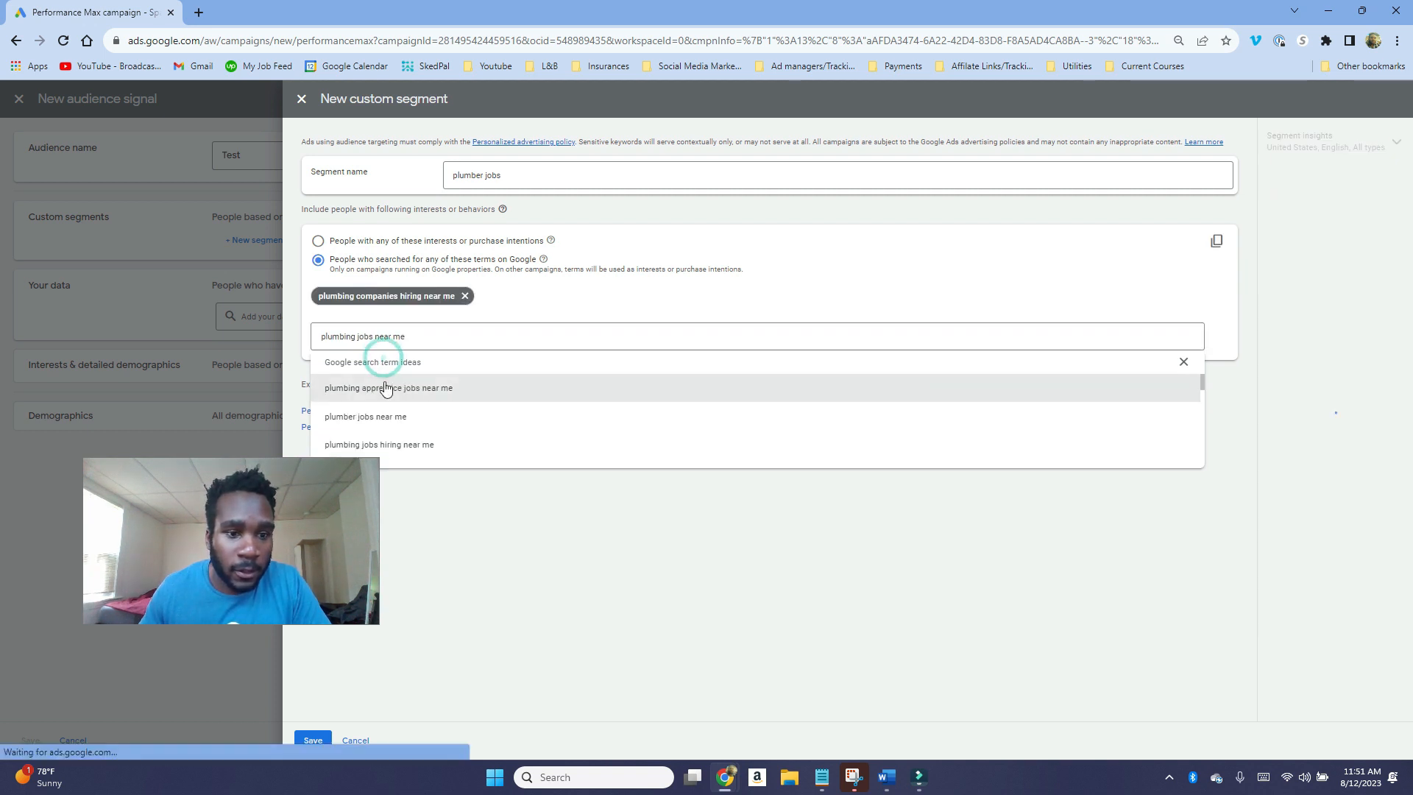
left_click(383, 415)
left_click(409, 419)
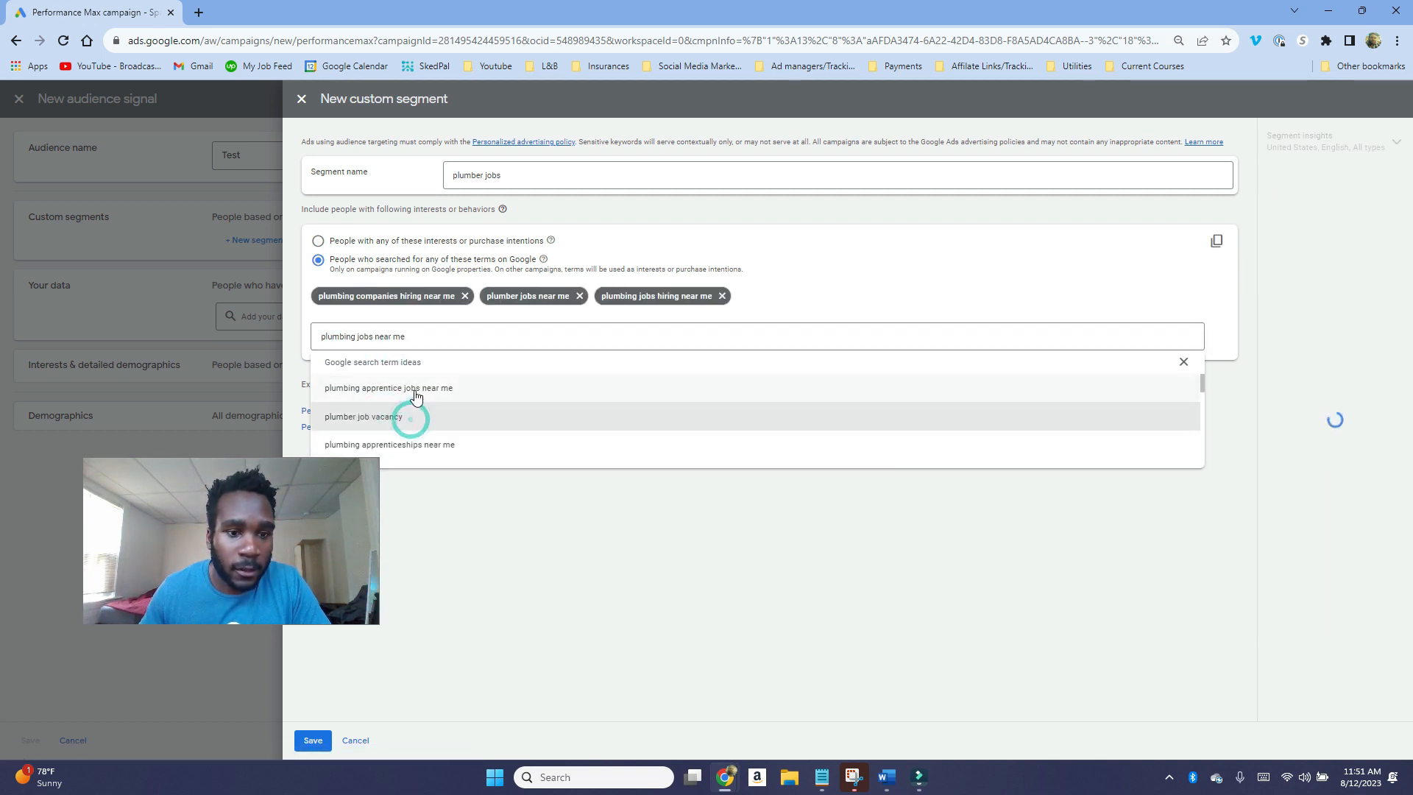
Step: Add the suggested search terms "plumbing apprentice jobs near me", "plumber job vacancy" and "plumbing apprenticeships near me" to the custom segment
left_click(414, 390)
left_click(410, 388)
left_click(410, 388)
Step: Add the search terms "plumbing work near me", "plumbing jobs hiring" and "commercial plumbing jobs", and save the custom segment
left_click(411, 390)
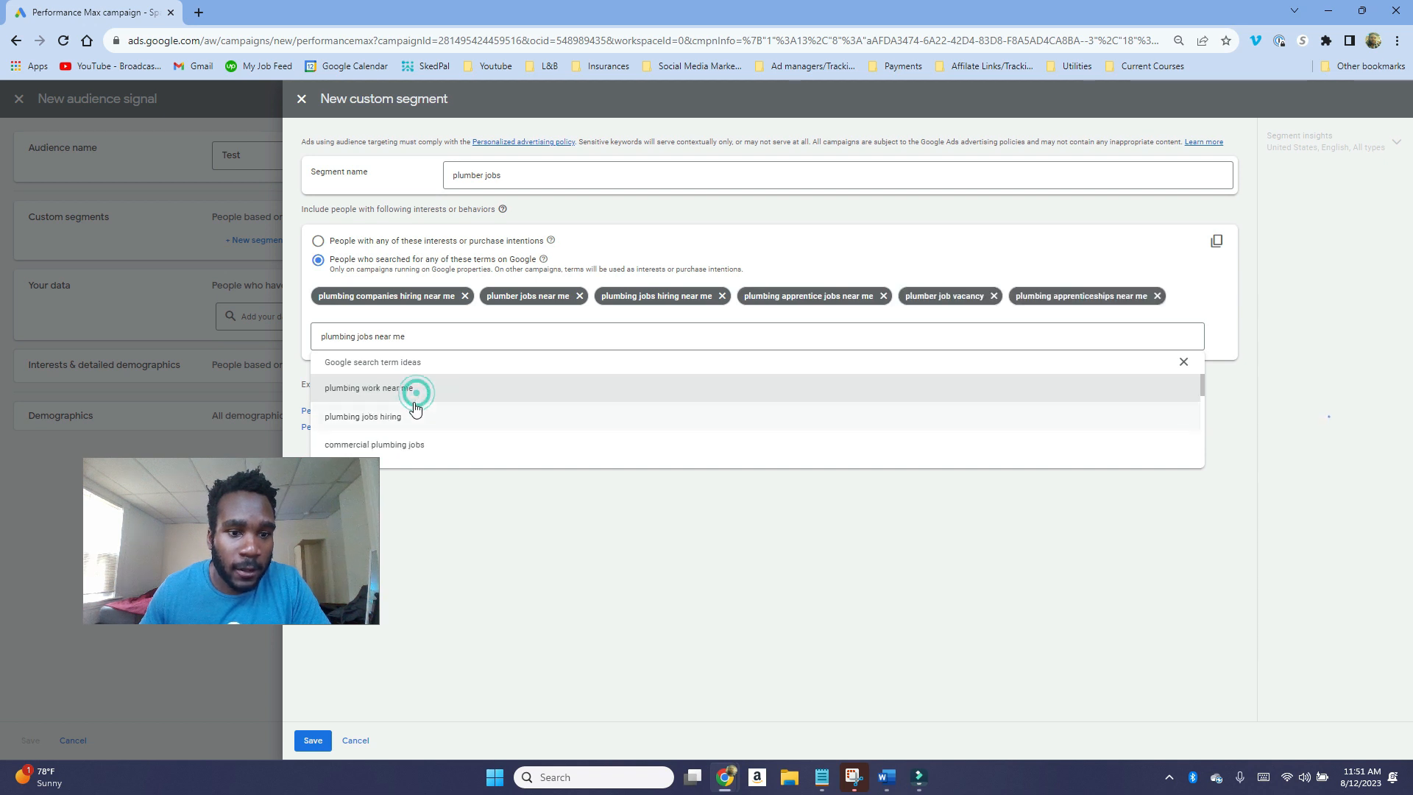
left_click(412, 412)
left_click(415, 421)
left_click(696, 596)
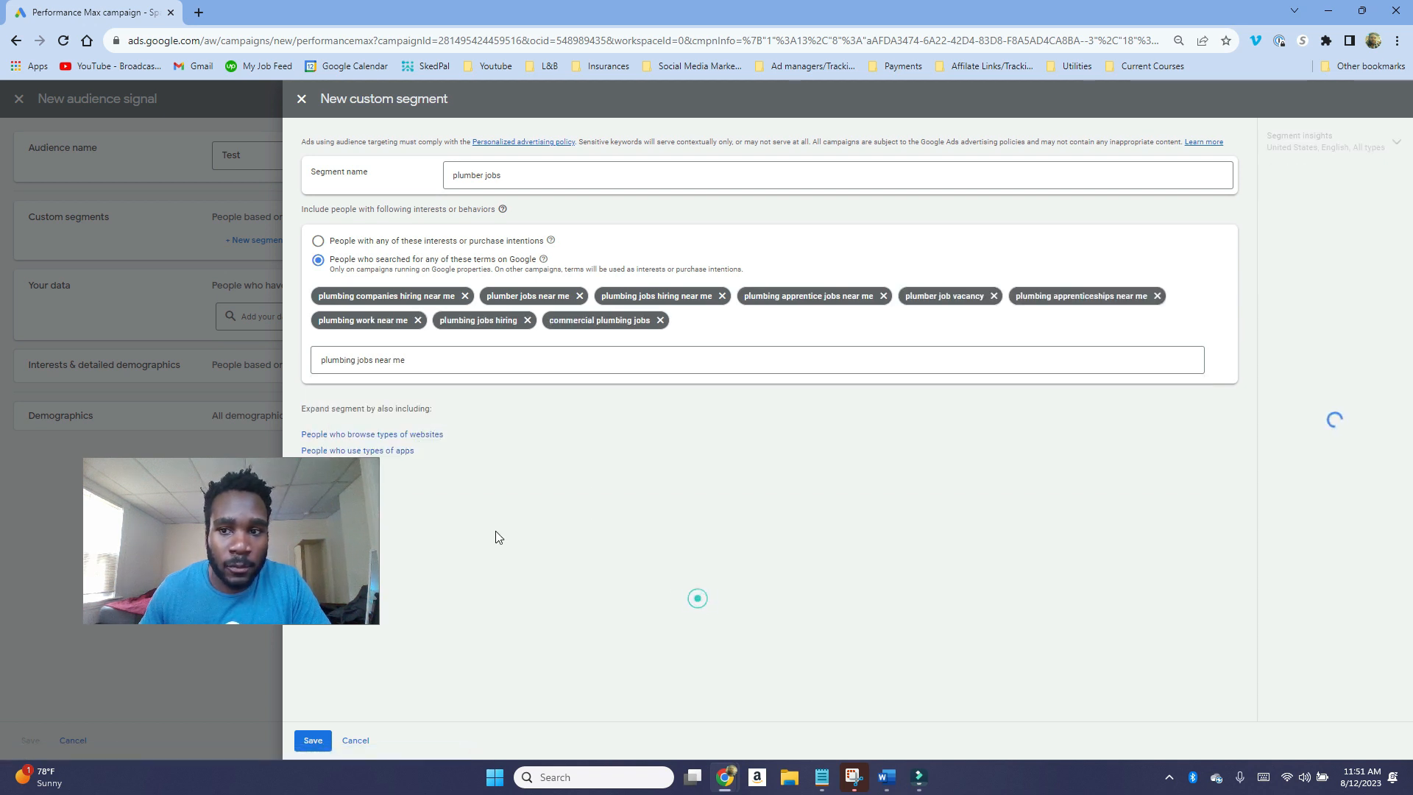
left_click(301, 517)
left_click_drag(302, 516, 300, 537)
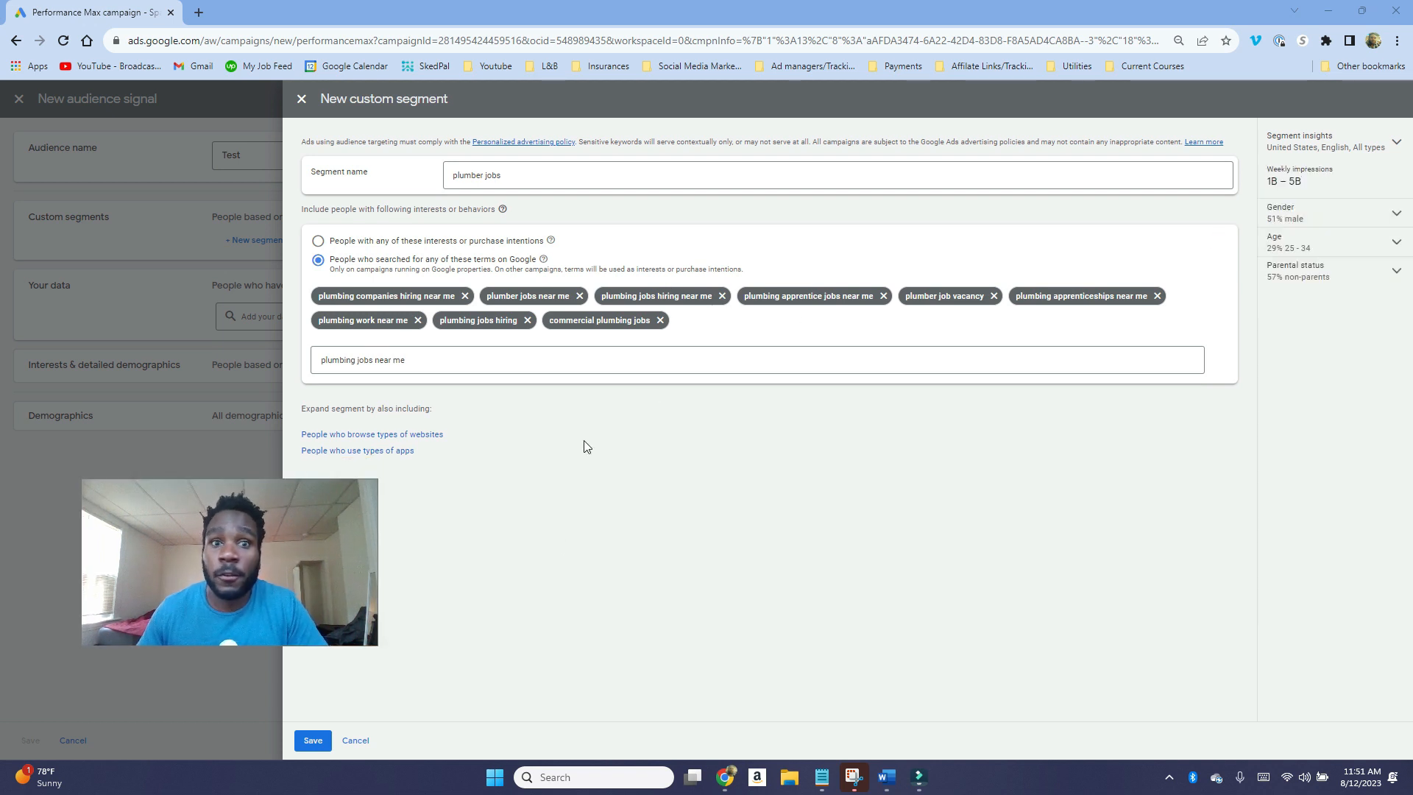
left_click(312, 741)
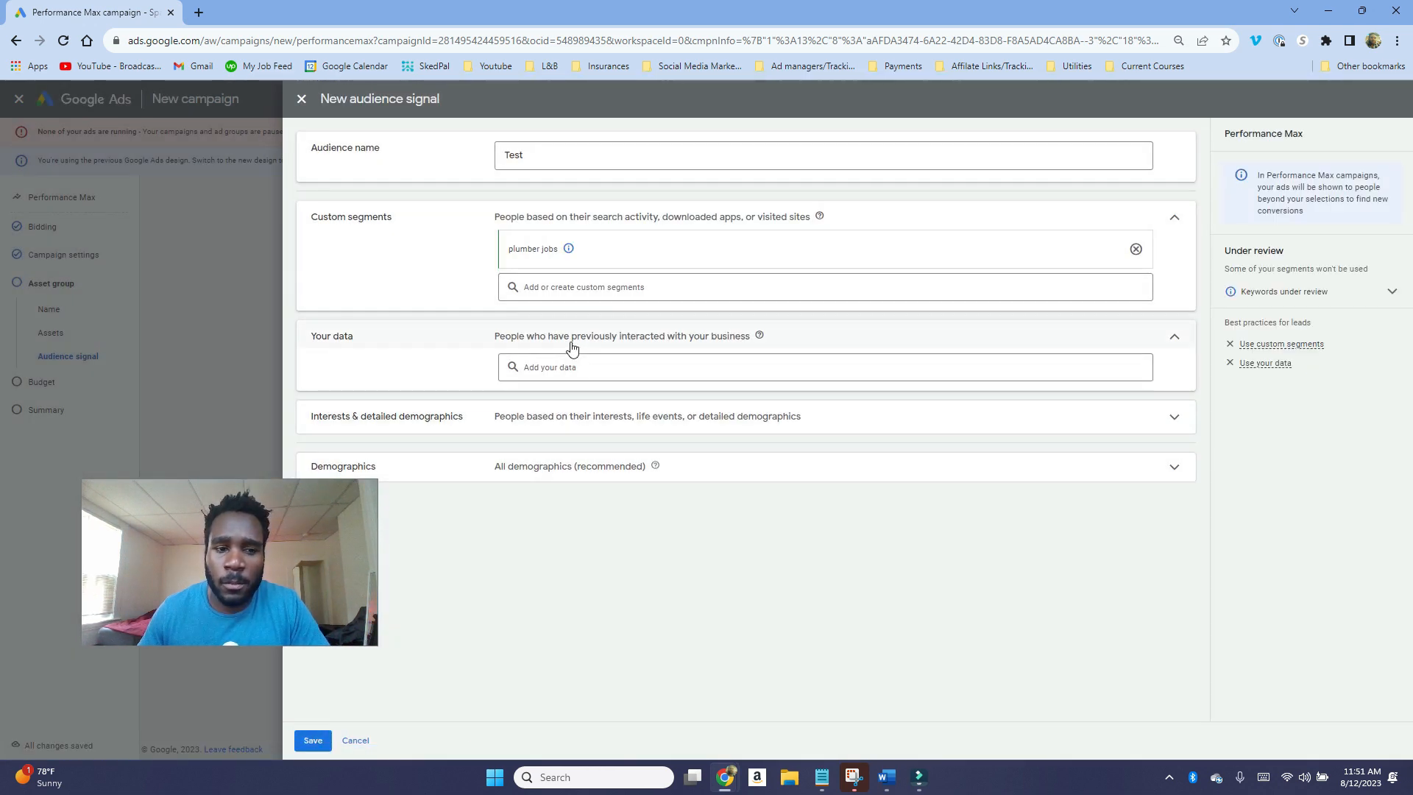
Step: Search interests and detailed demographics for "employment" and add the Employment in-market segment to the audience signal
left_click(504, 420)
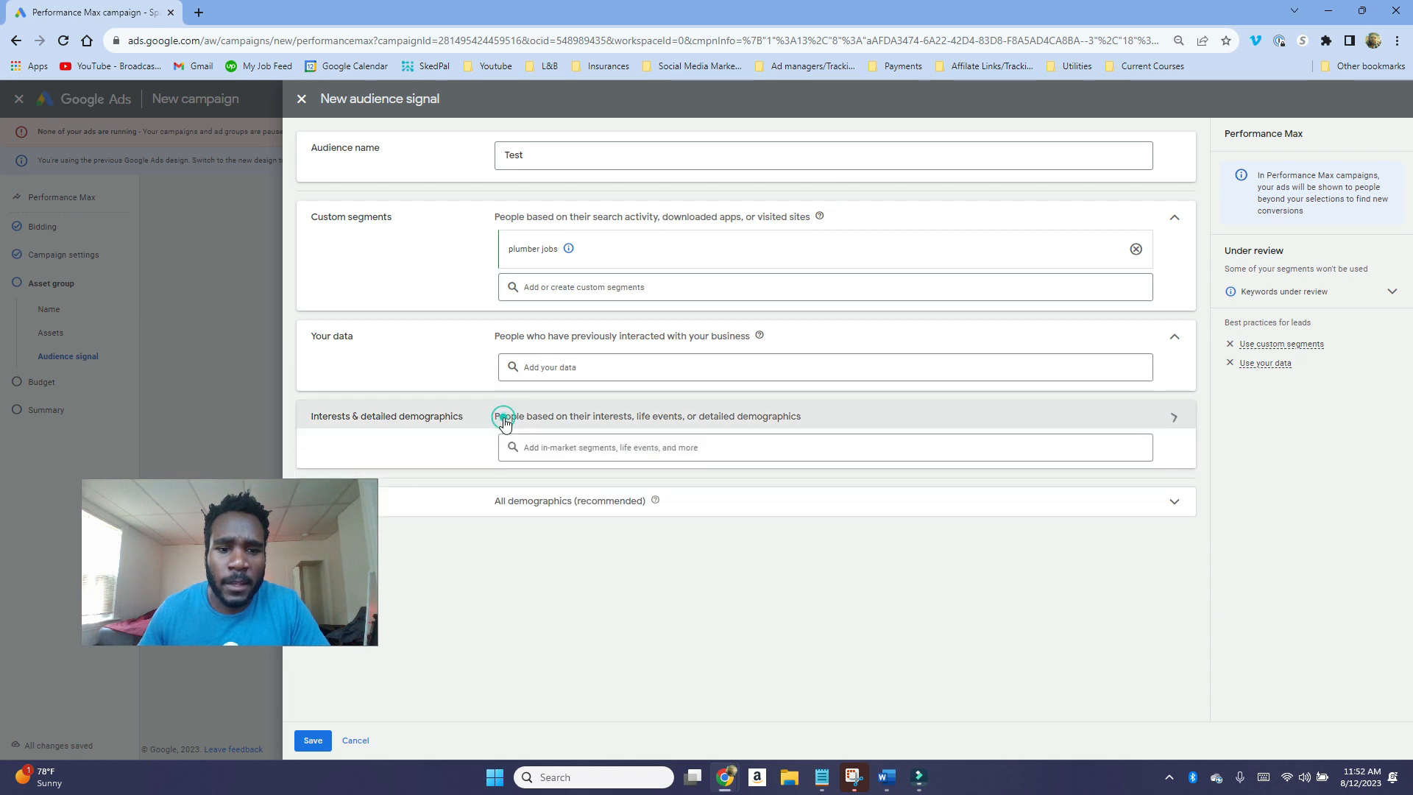
left_click(544, 446)
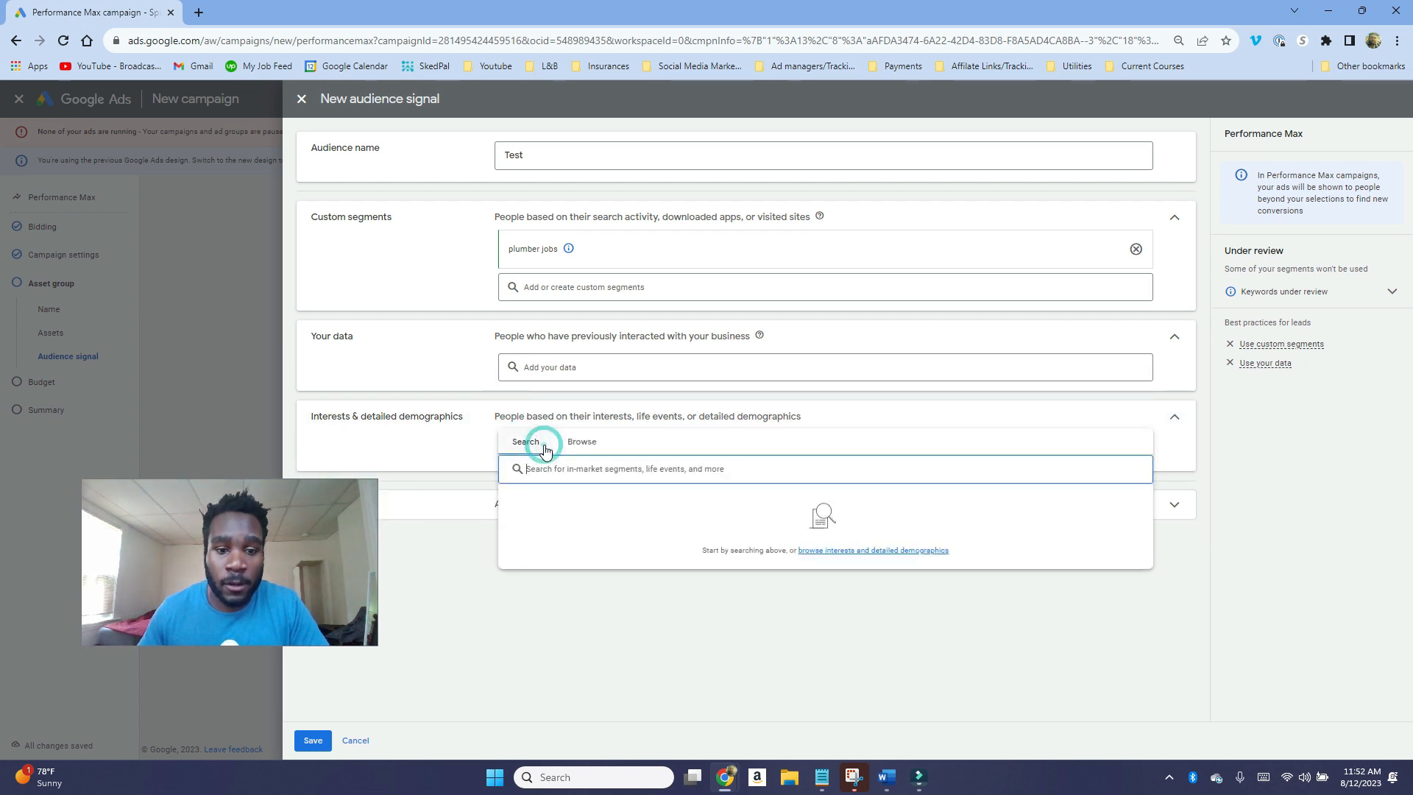
type("employment")
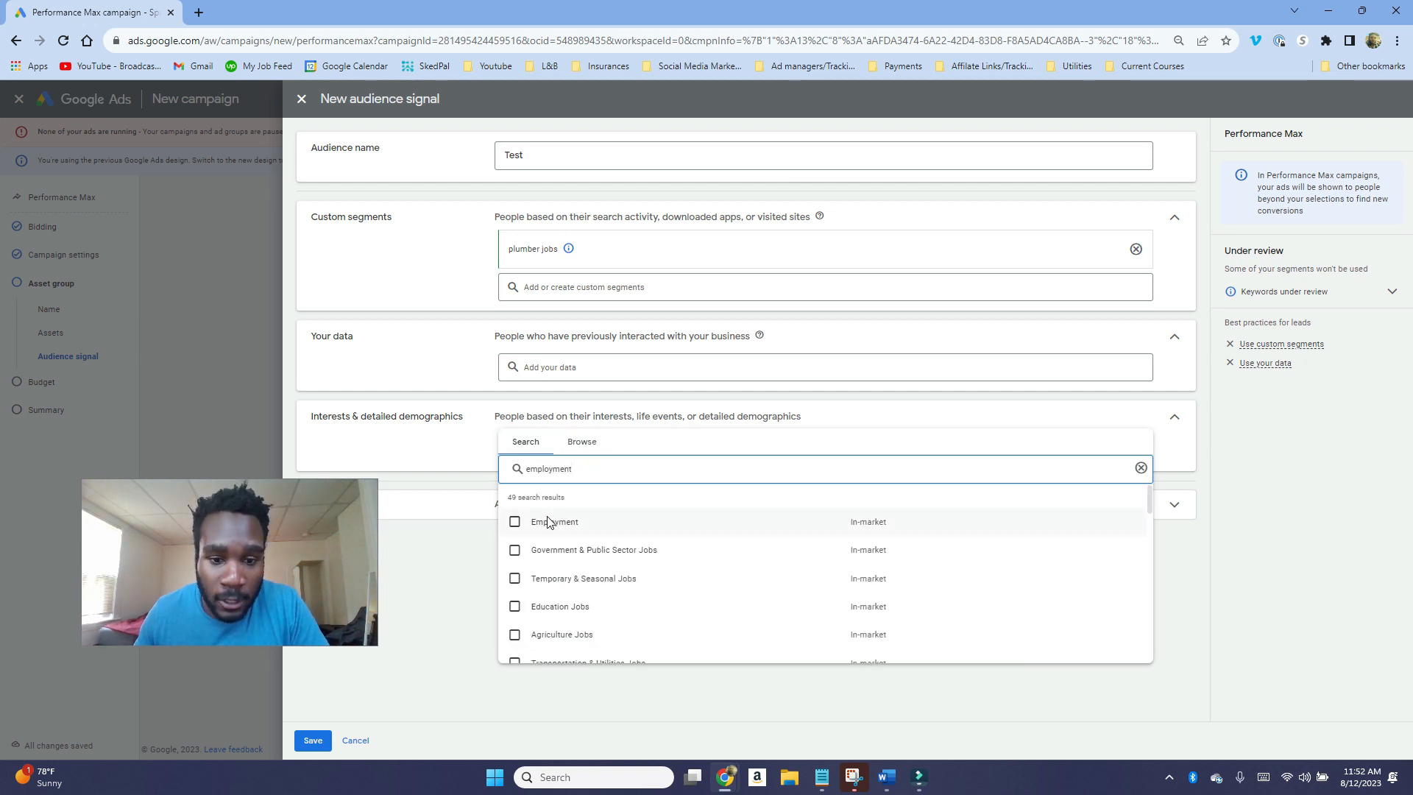
left_click(521, 524)
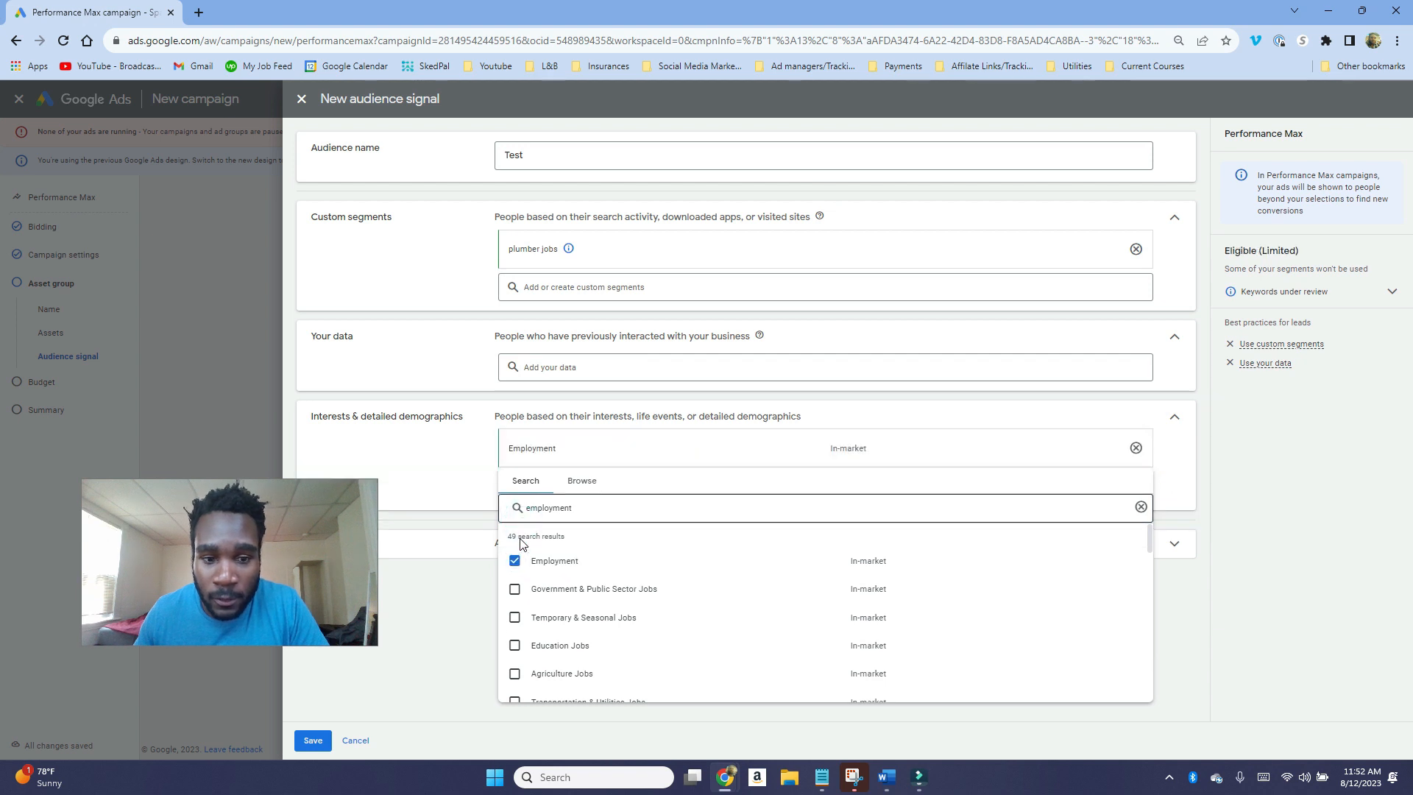
mouse_move(538, 563)
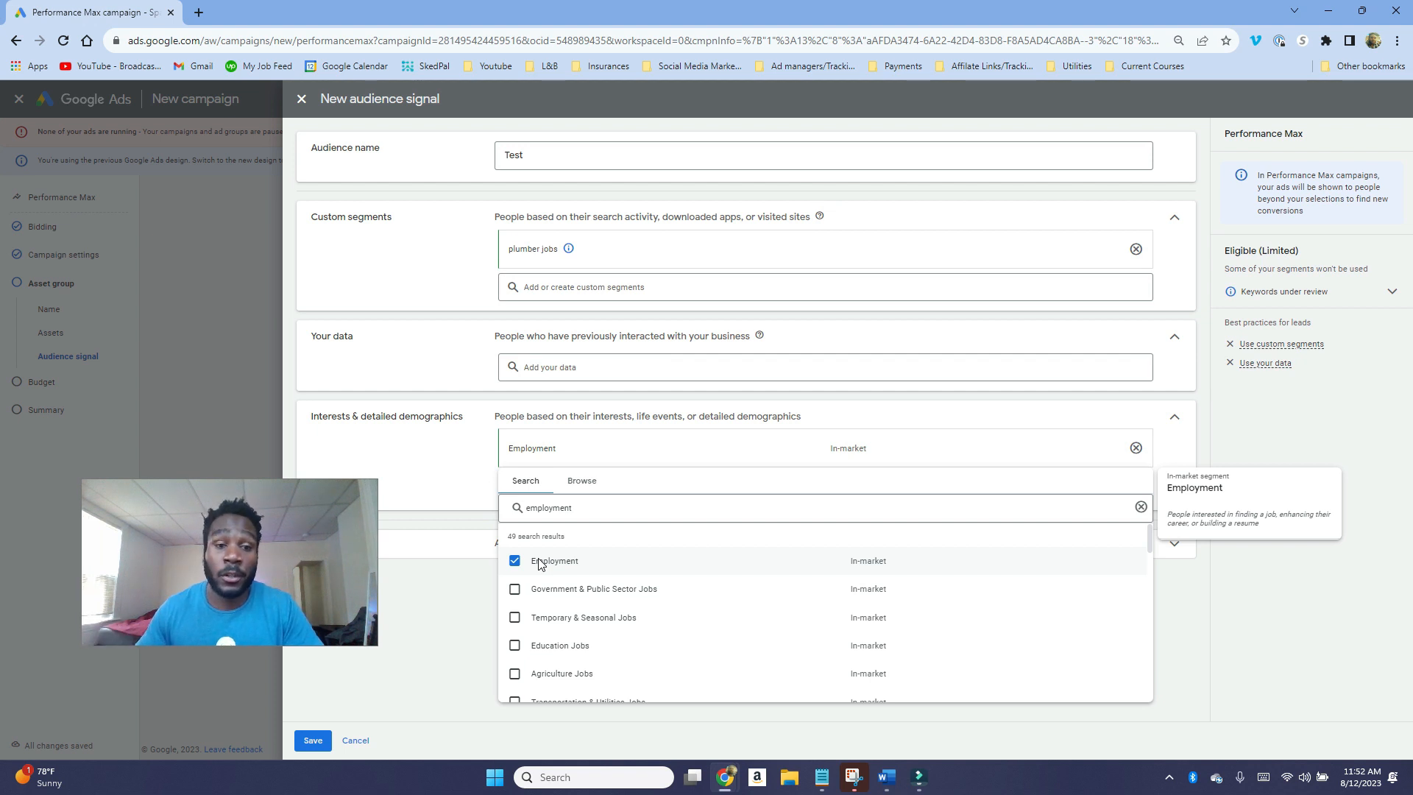
left_click(625, 319)
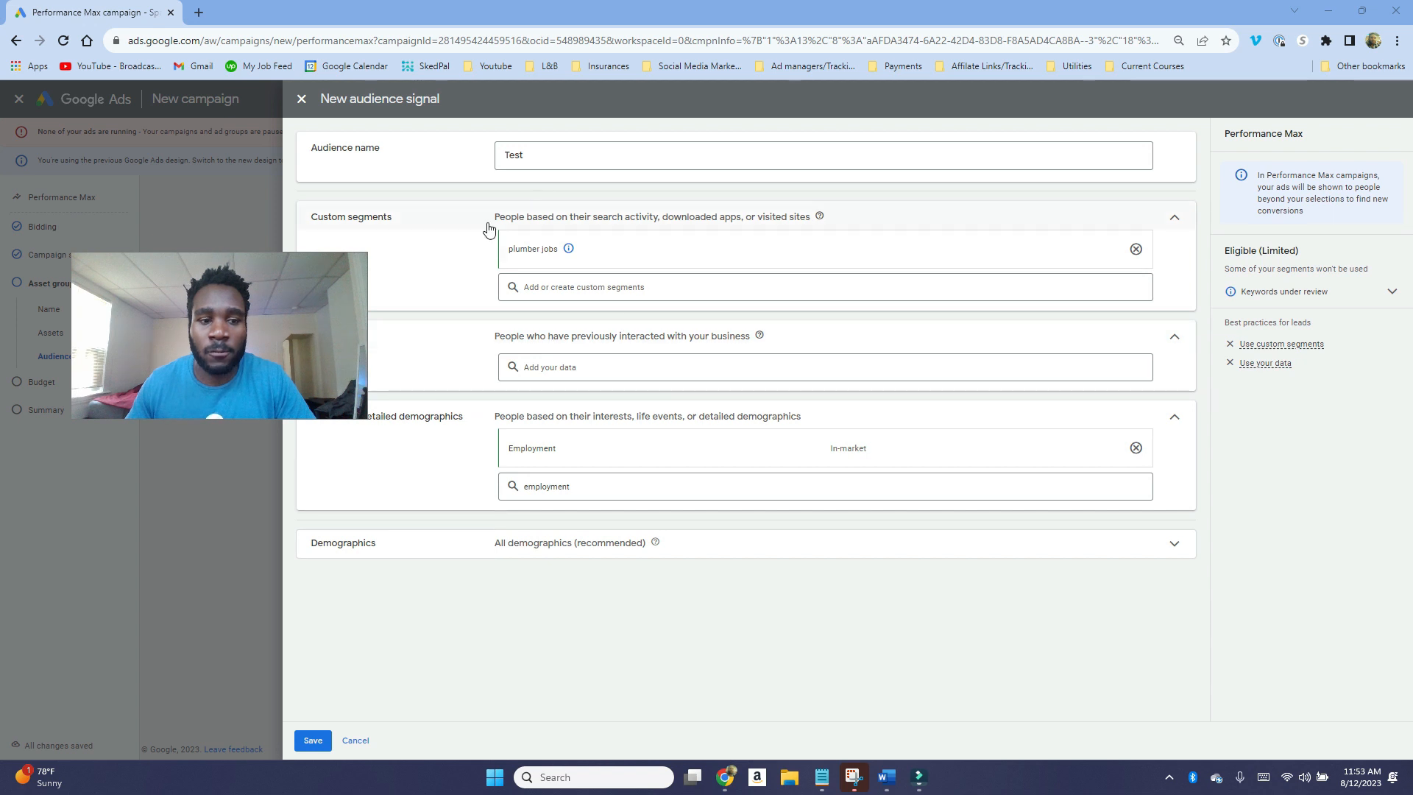
Step: Save the "Test" audience signal, keeping its custom segment and interest instead of discarding the changes
mouse_move(1137, 267)
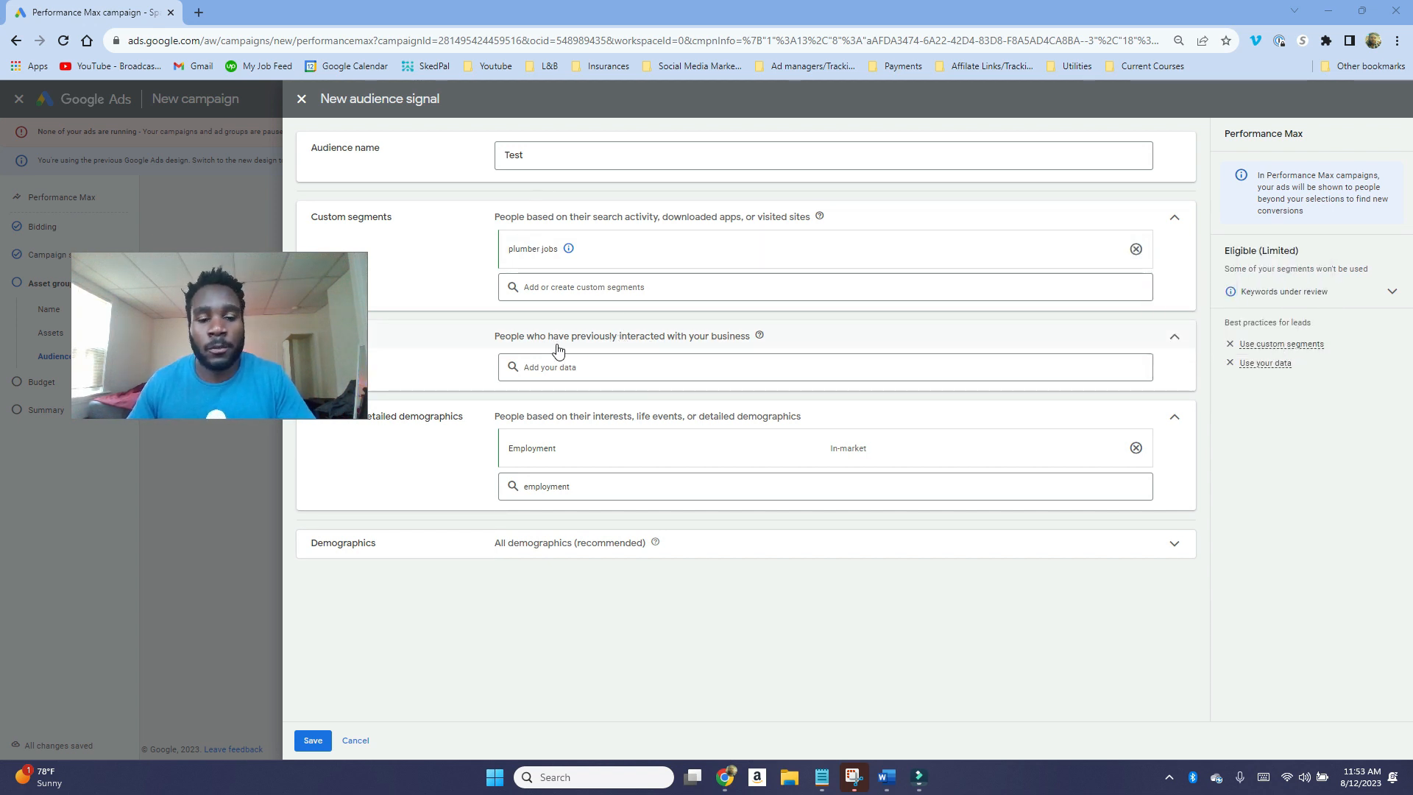
left_click(296, 107)
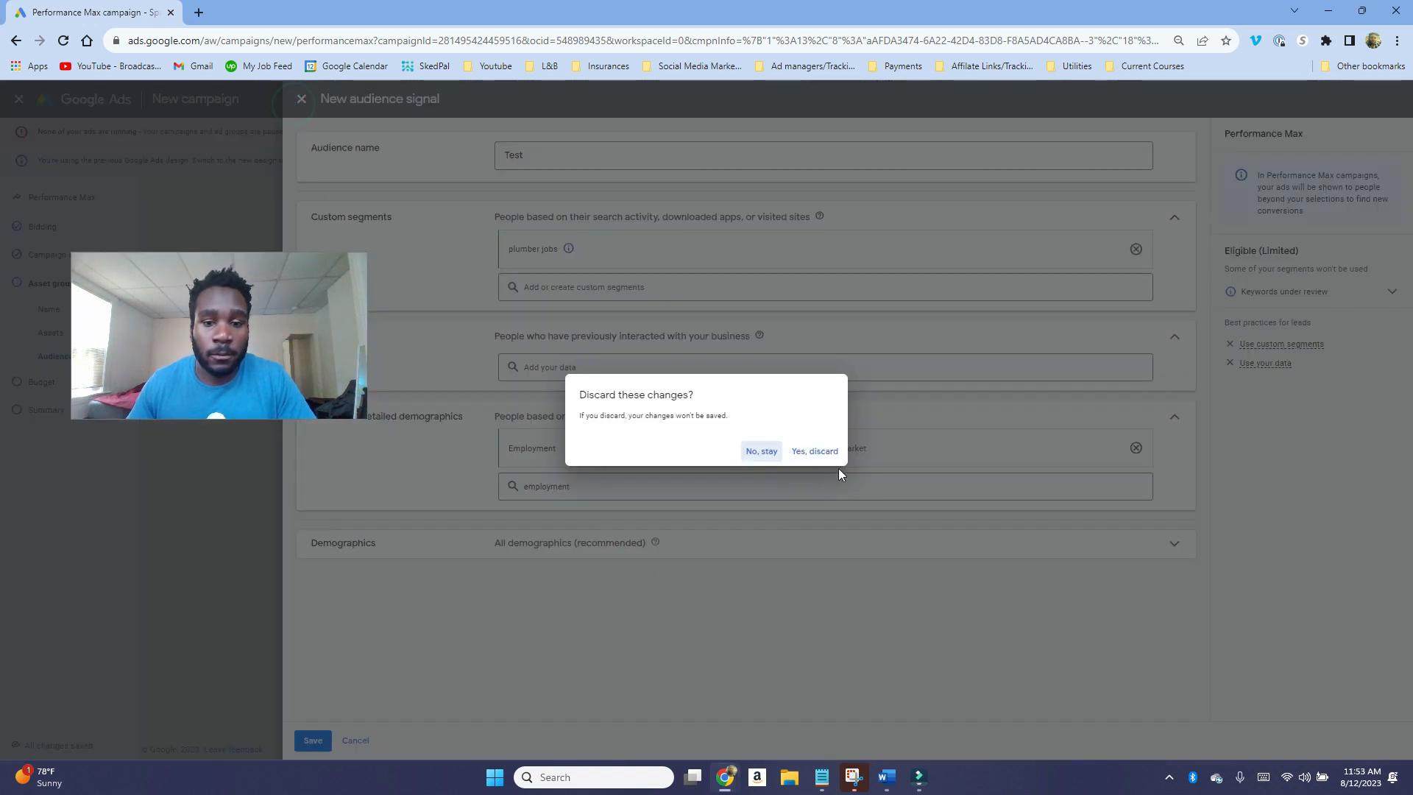
left_click(763, 451)
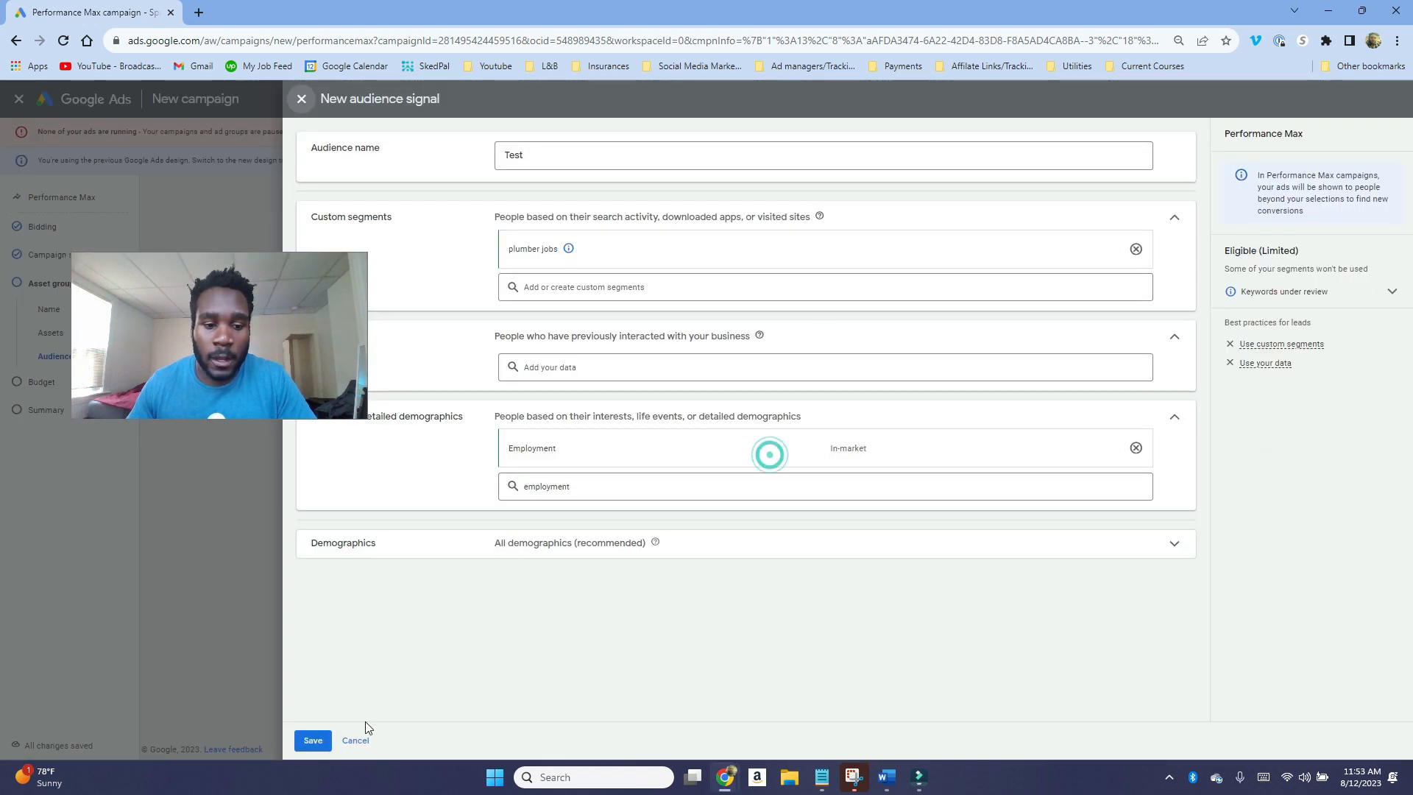
left_click(312, 740)
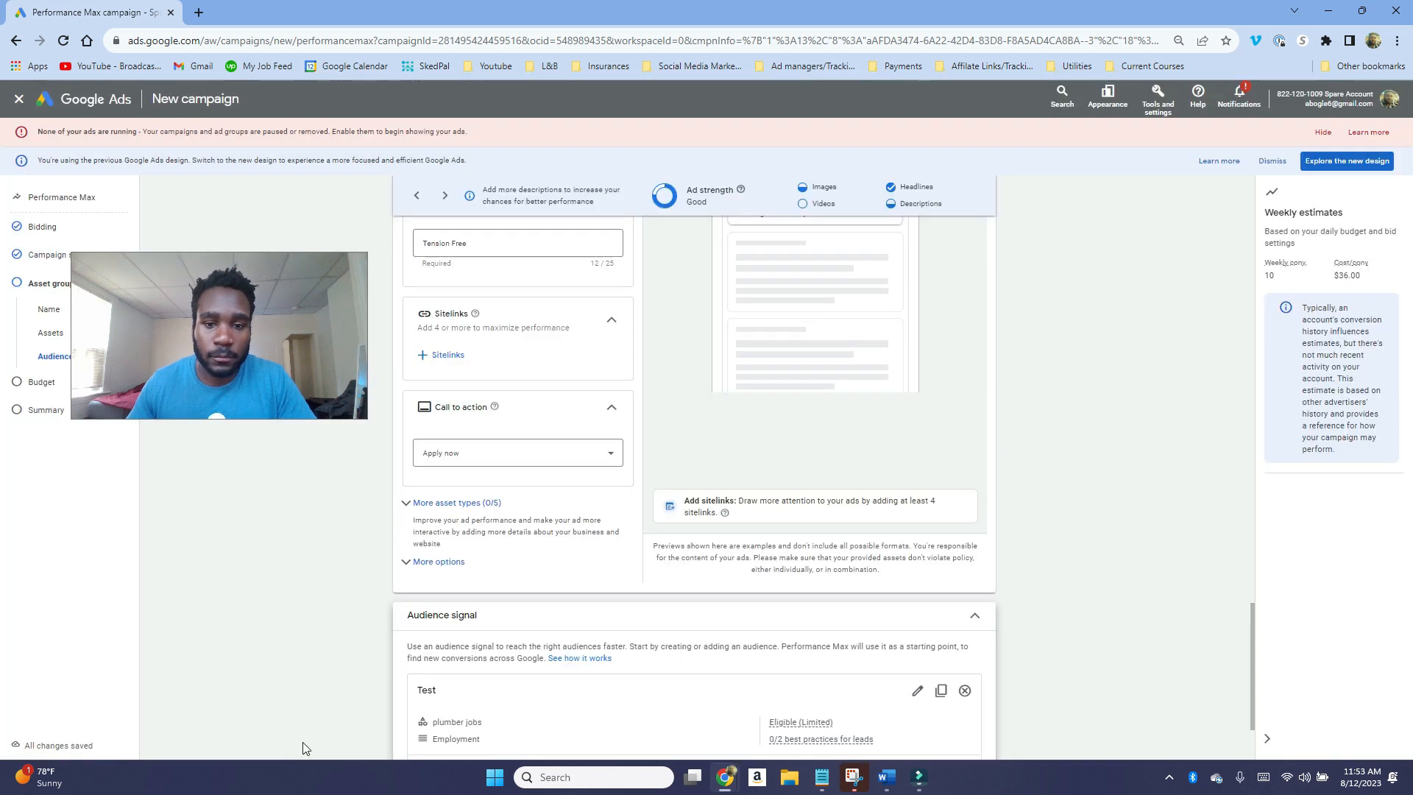
Step: Set the campaign's average daily budget to $25.00, continue to the summary, and cancel the identity confirmation
scroll(690, 504, "down", 2)
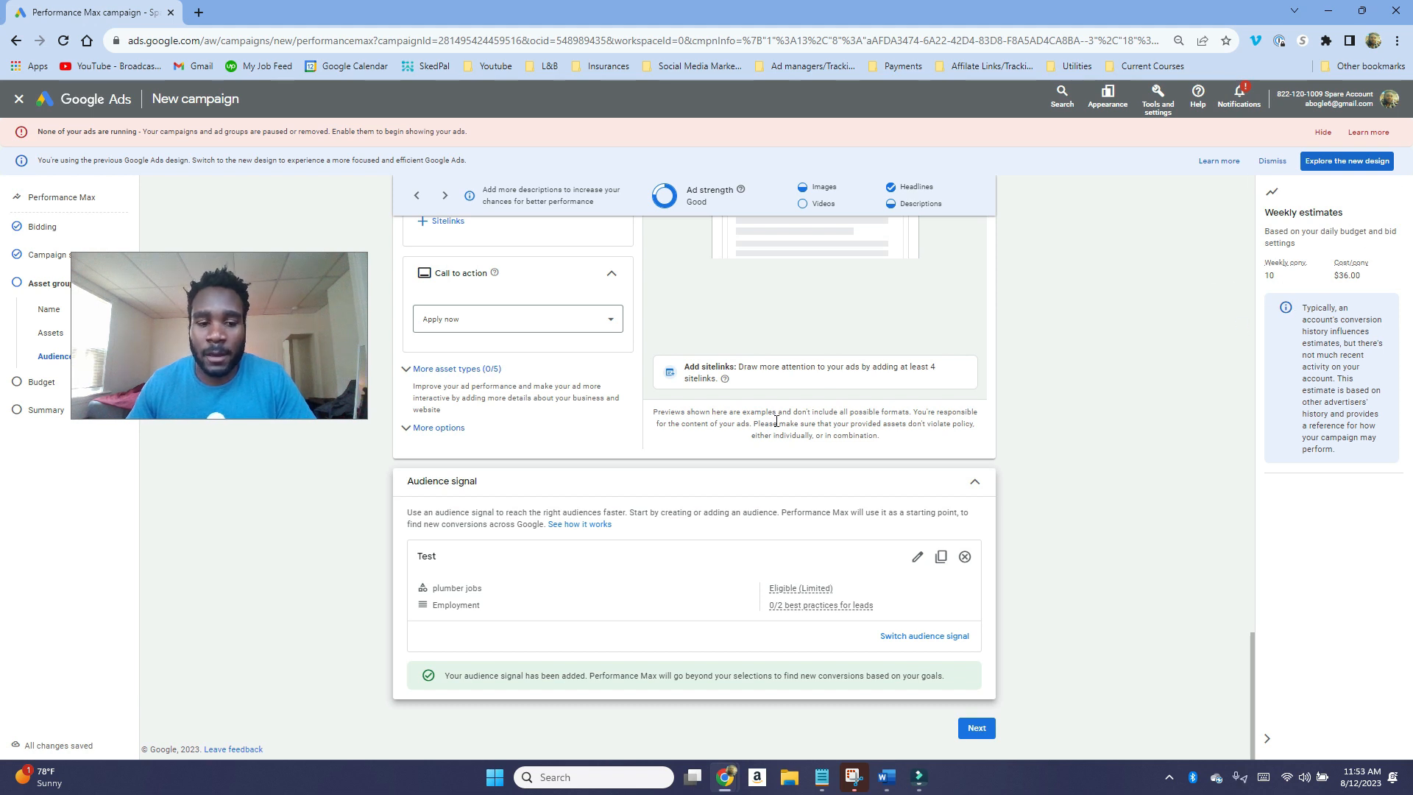
left_click(975, 729)
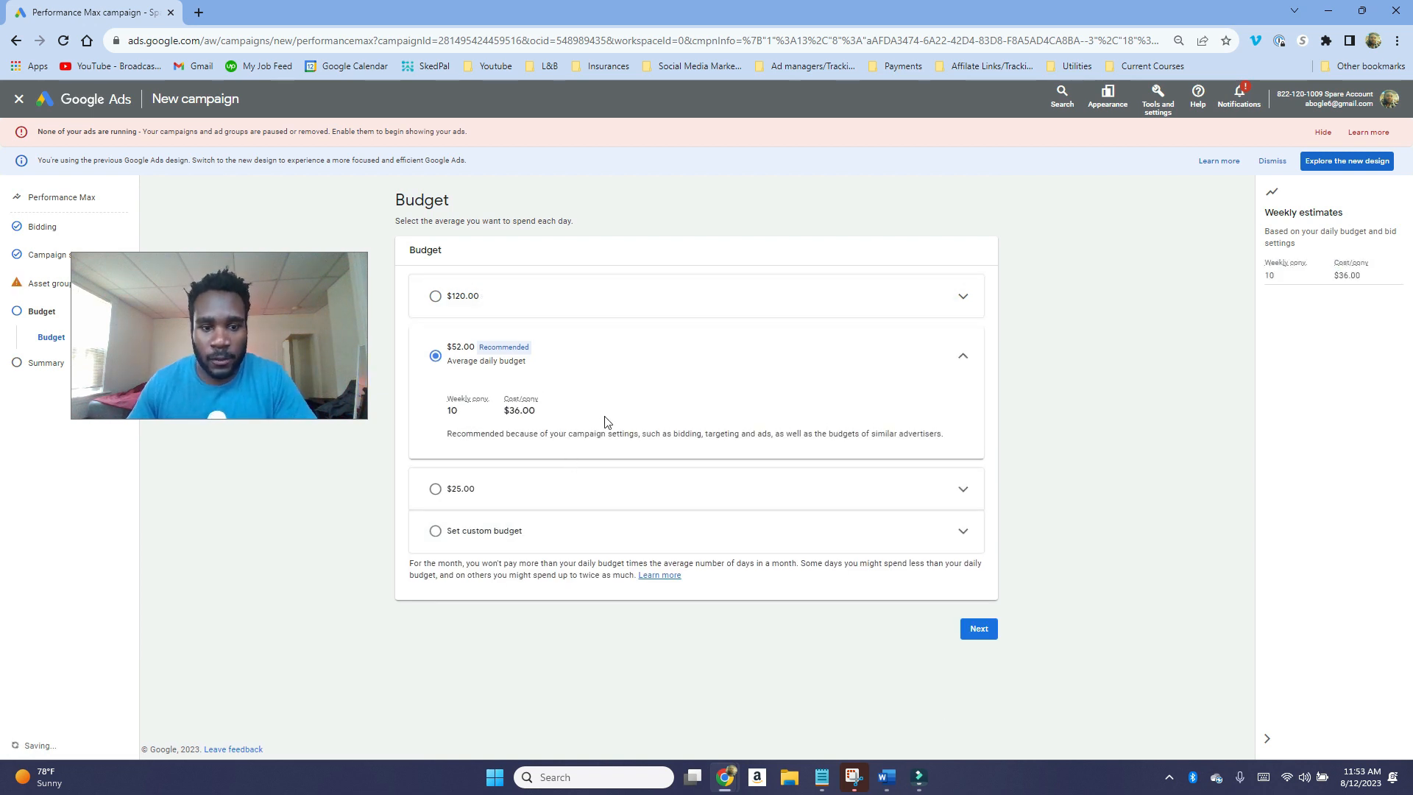
left_click(531, 483)
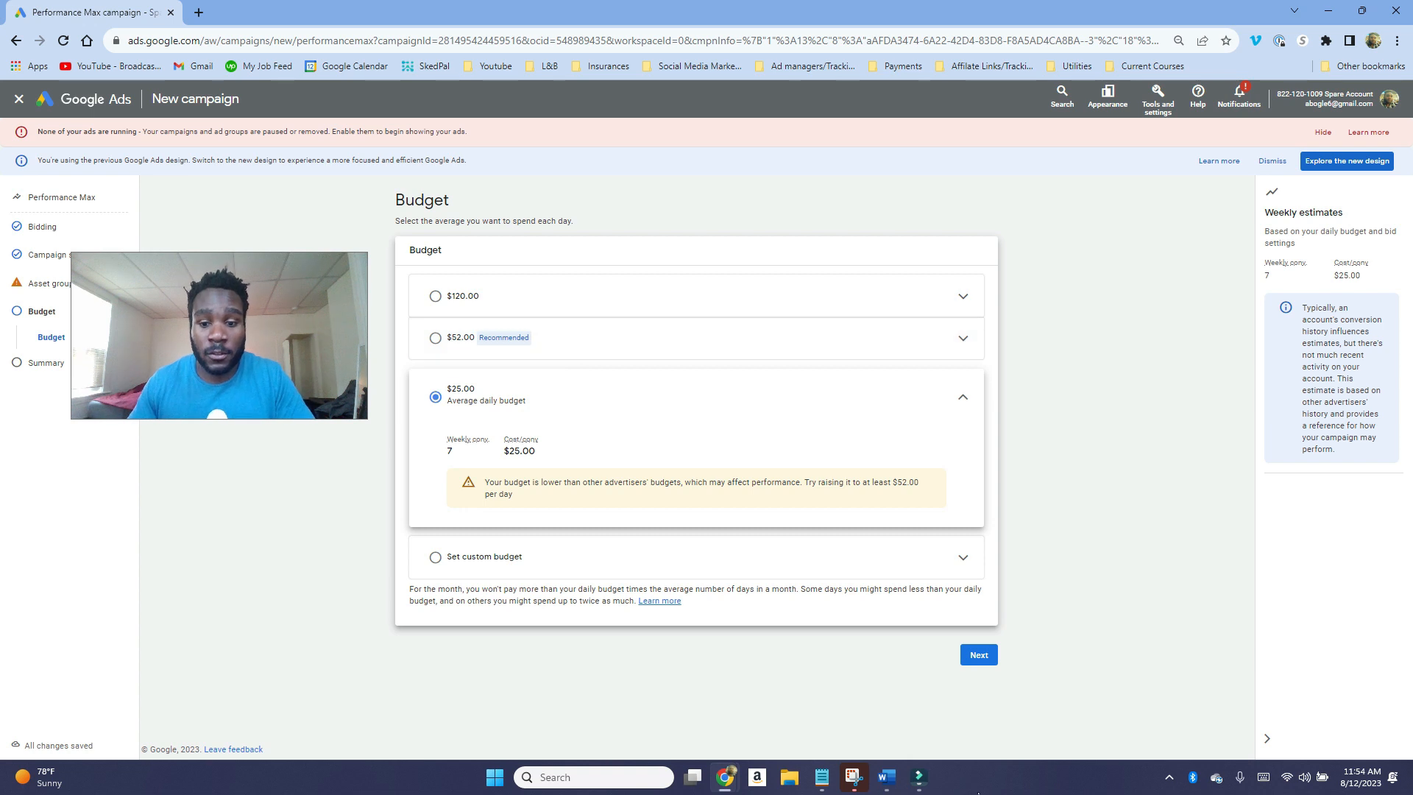
left_click(989, 662)
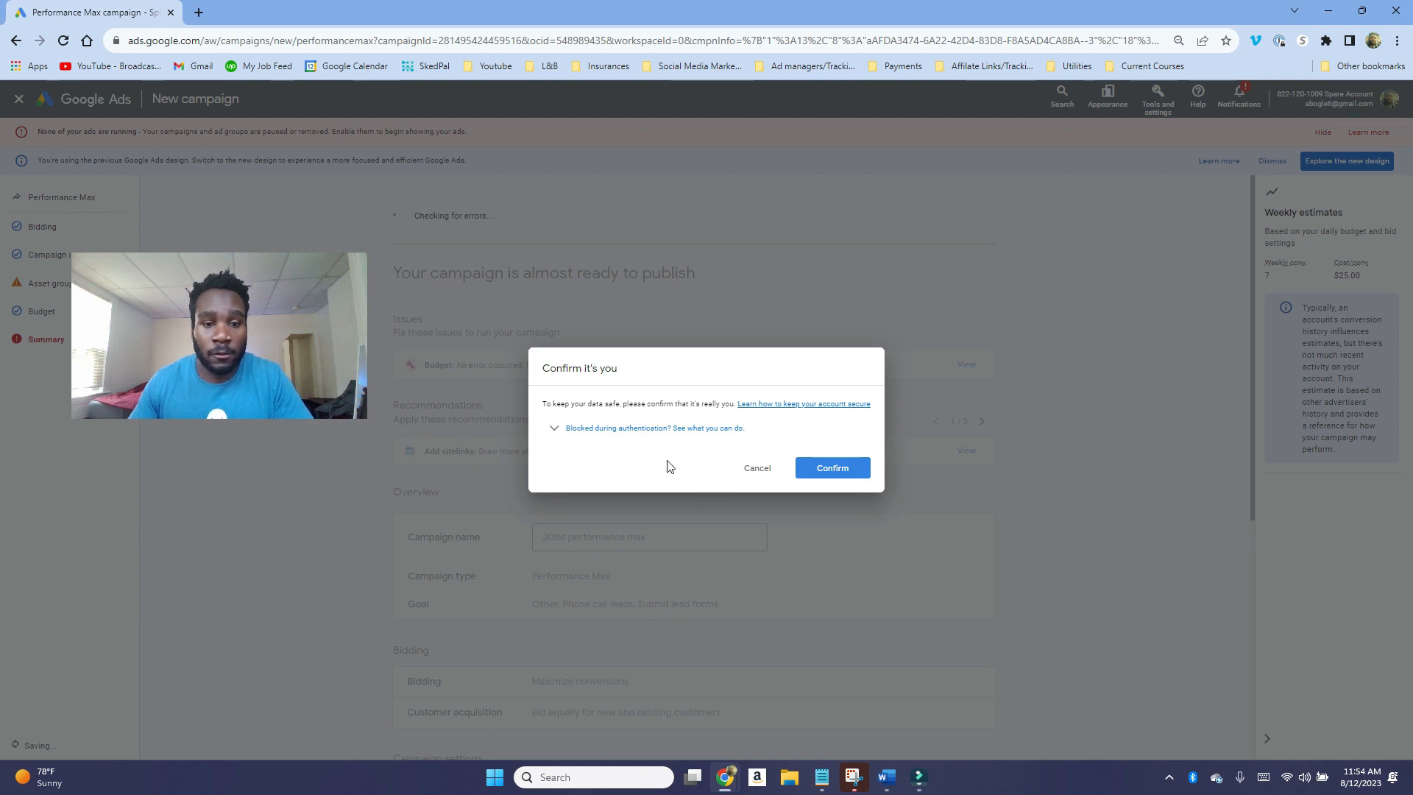
left_click(761, 479)
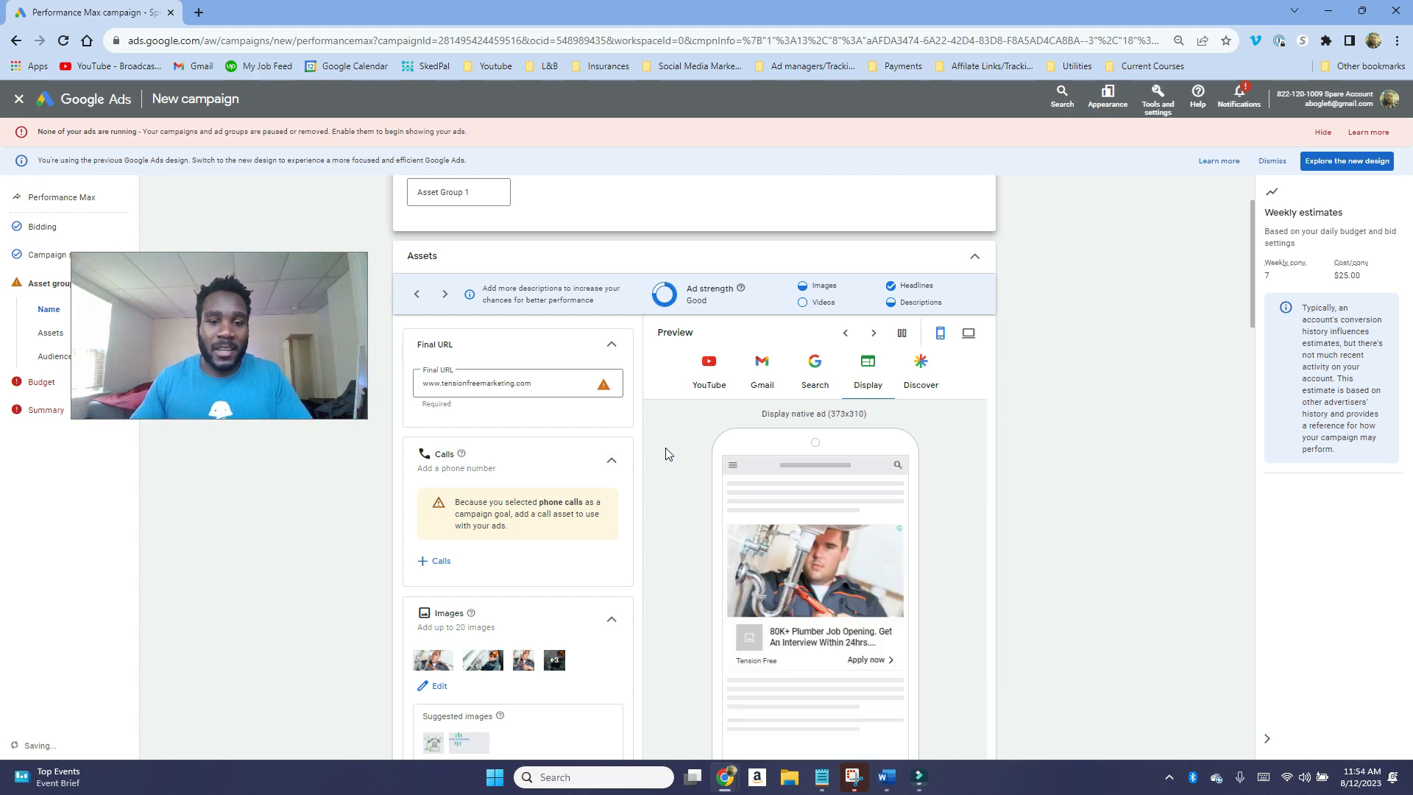
Step: Preview the plumber ad as it appears on YouTube, Gmail, Search, Display and Discover
scroll(753, 404, "down", 2)
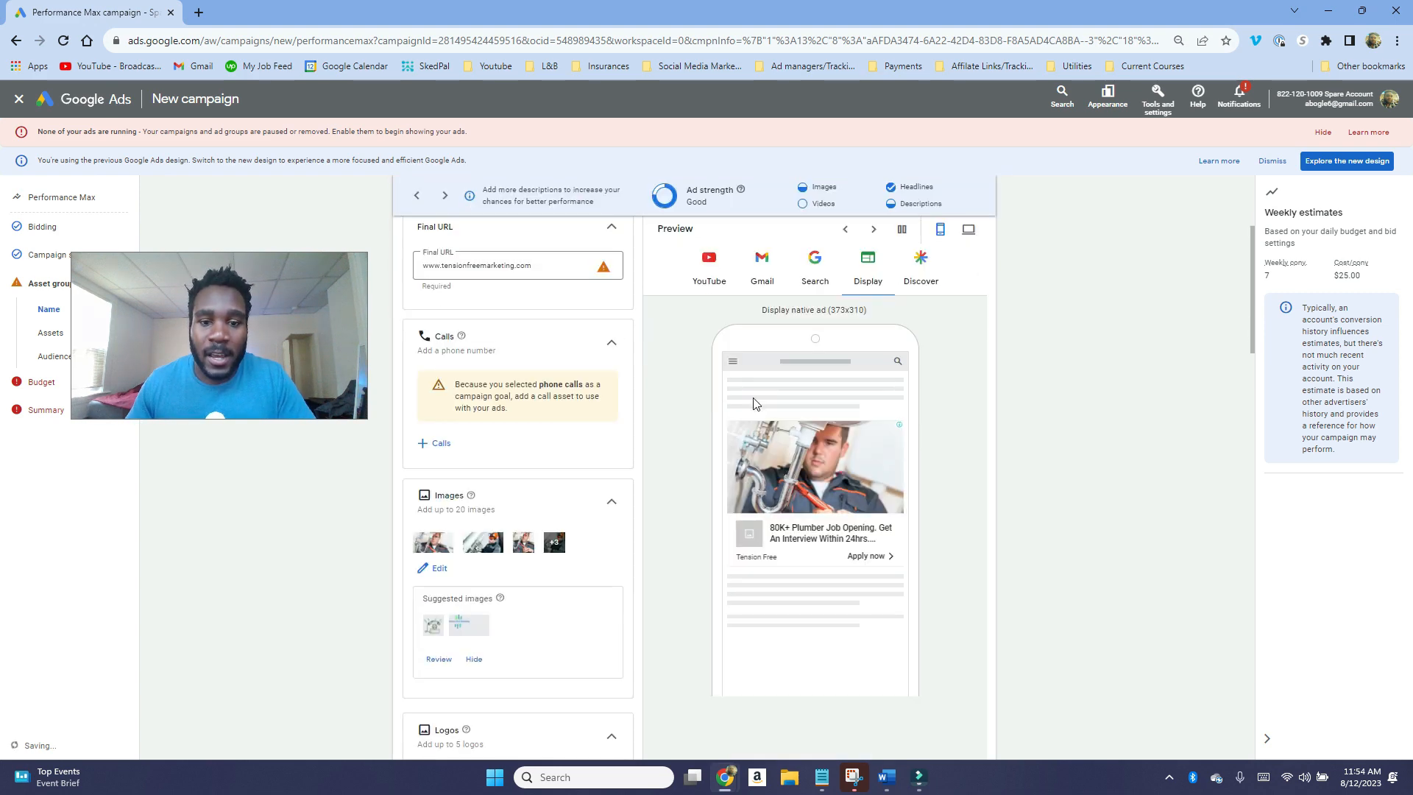
left_click(720, 287)
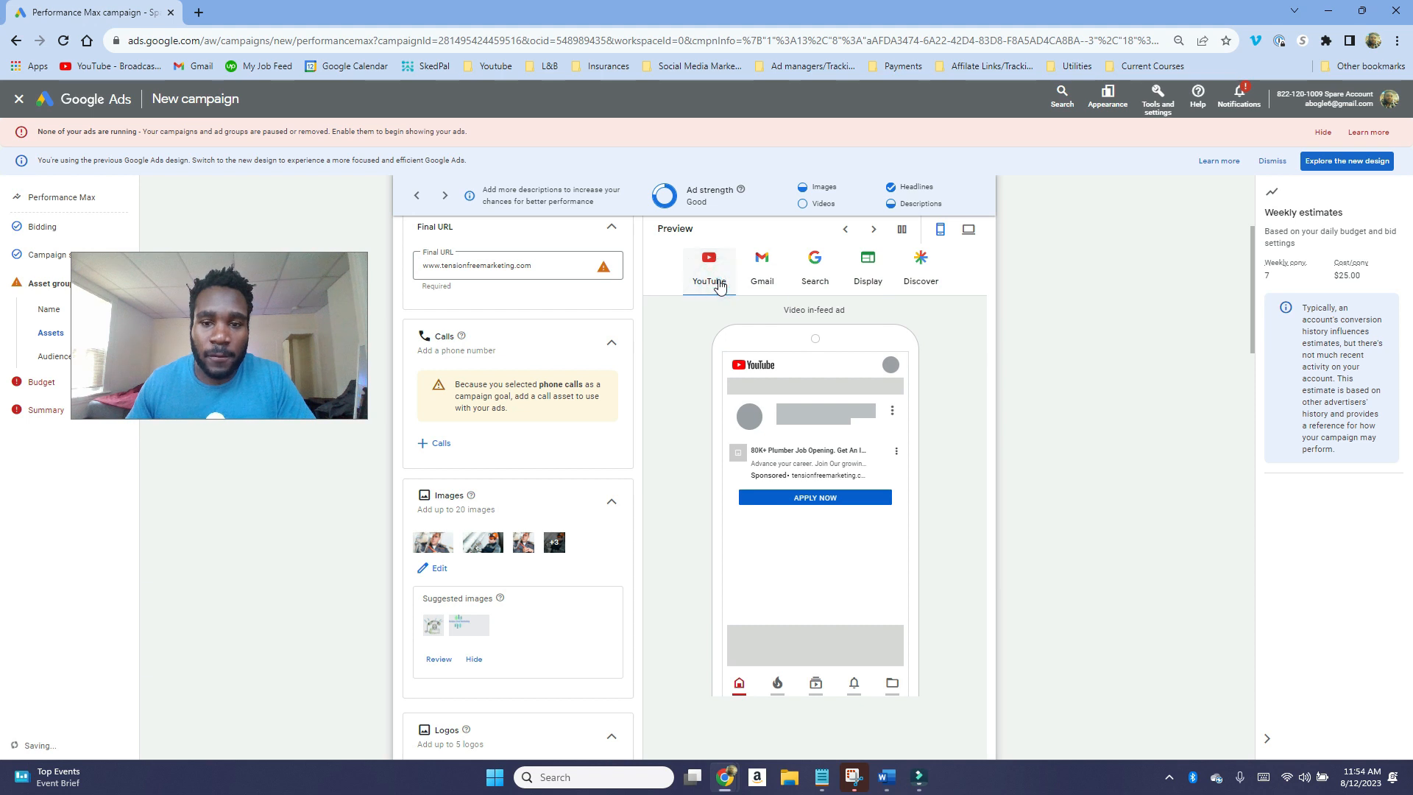
left_click(758, 278)
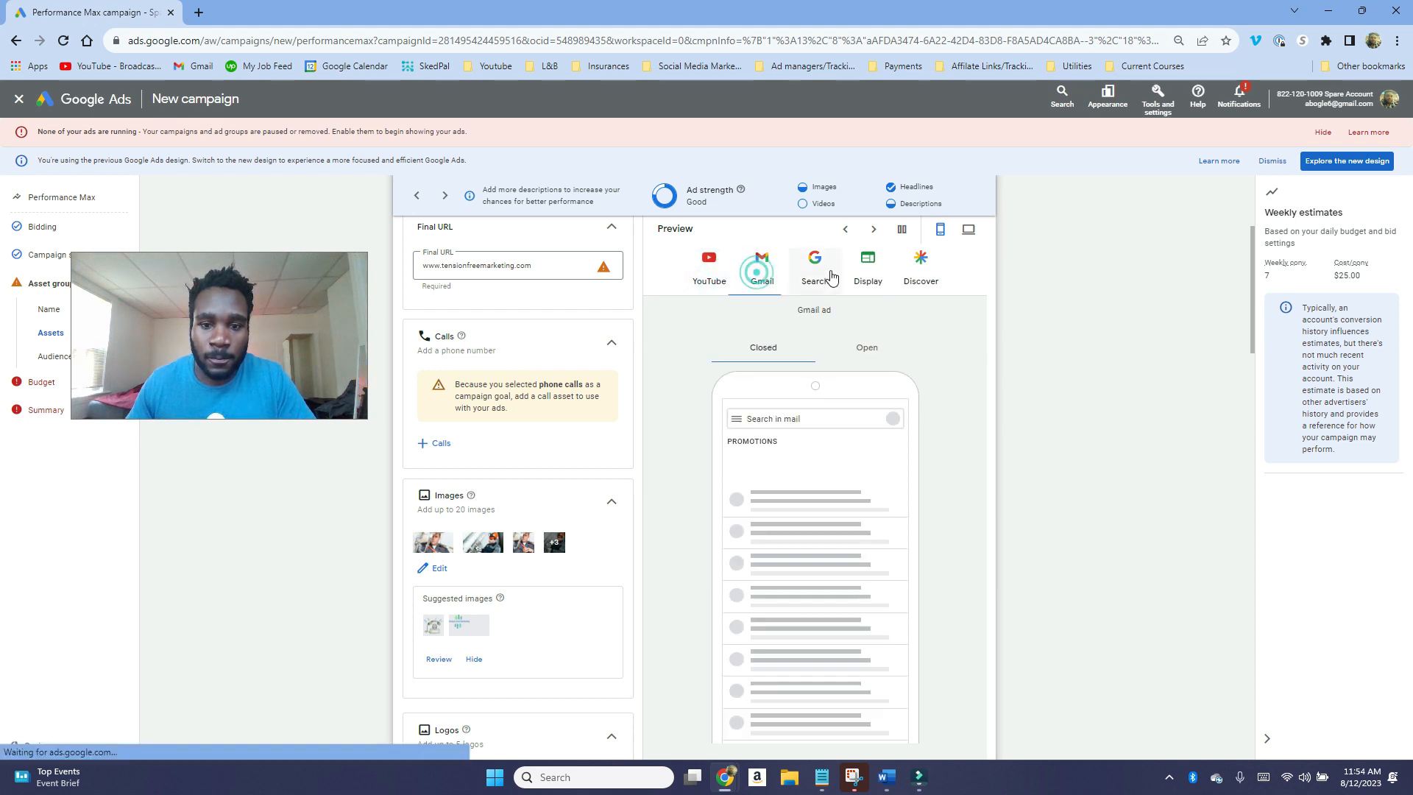
left_click(815, 272)
left_click(882, 276)
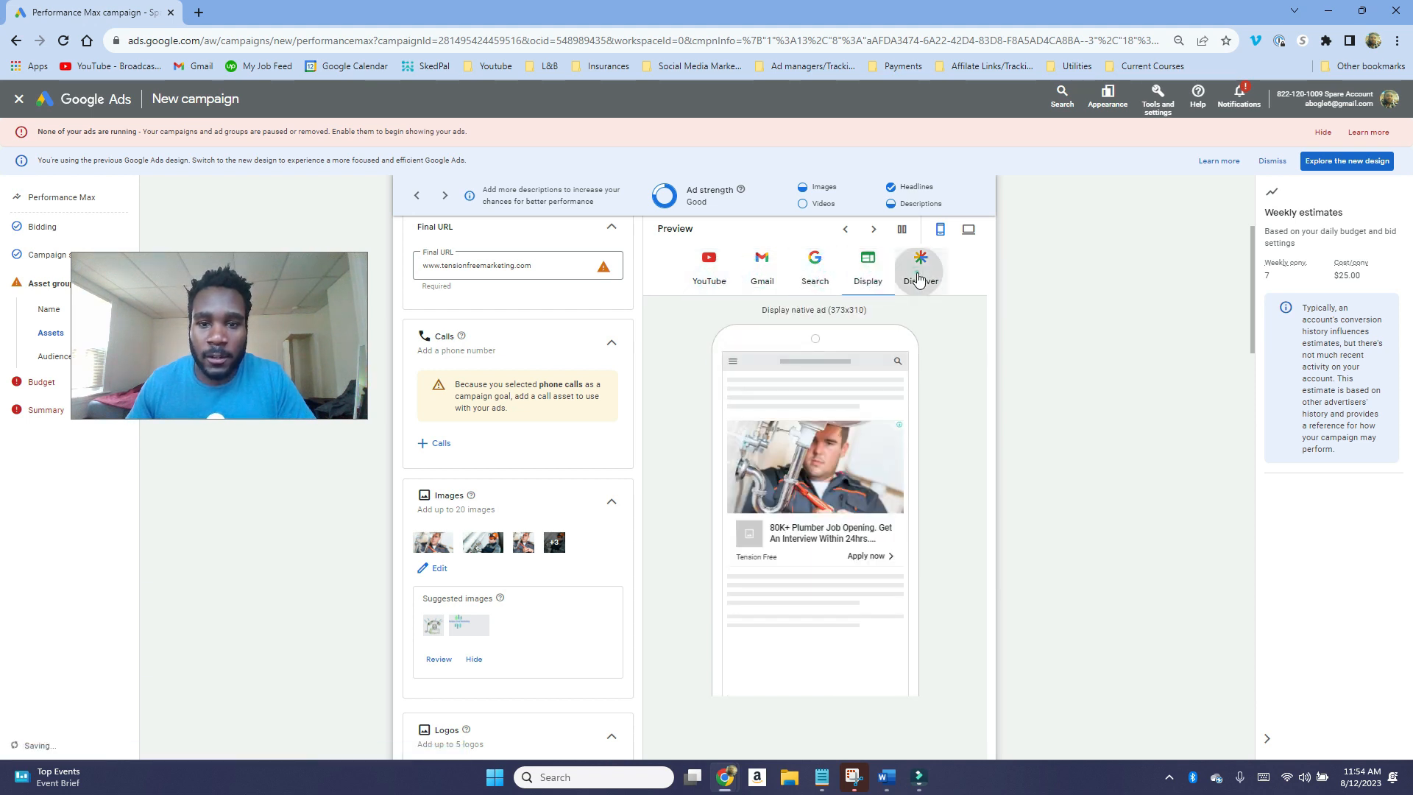
left_click(920, 277)
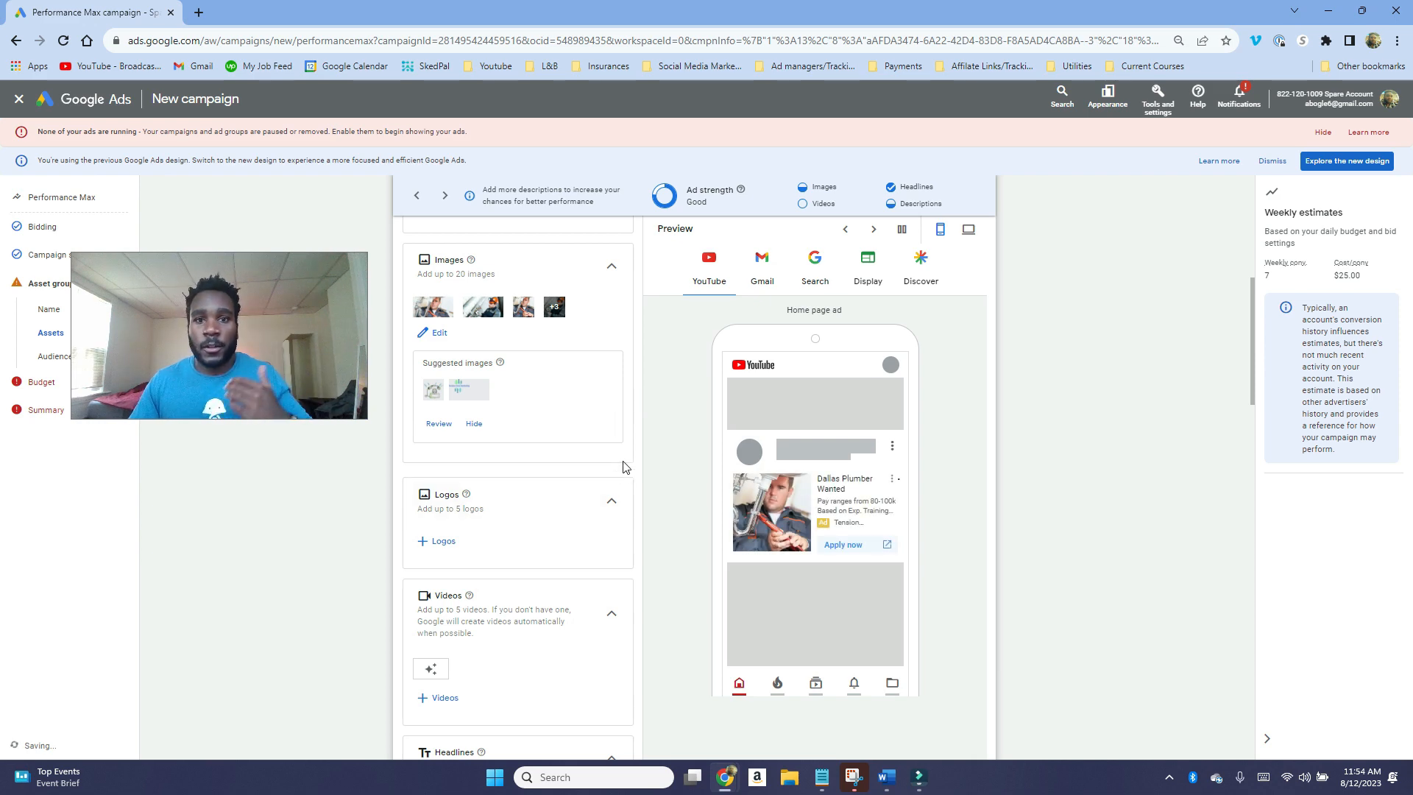
Step: Review the asset group's images, logos, videos, headlines, long headlines and descriptions against the ad strength rating and its improvement suggestions
scroll(617, 454, "up", 1)
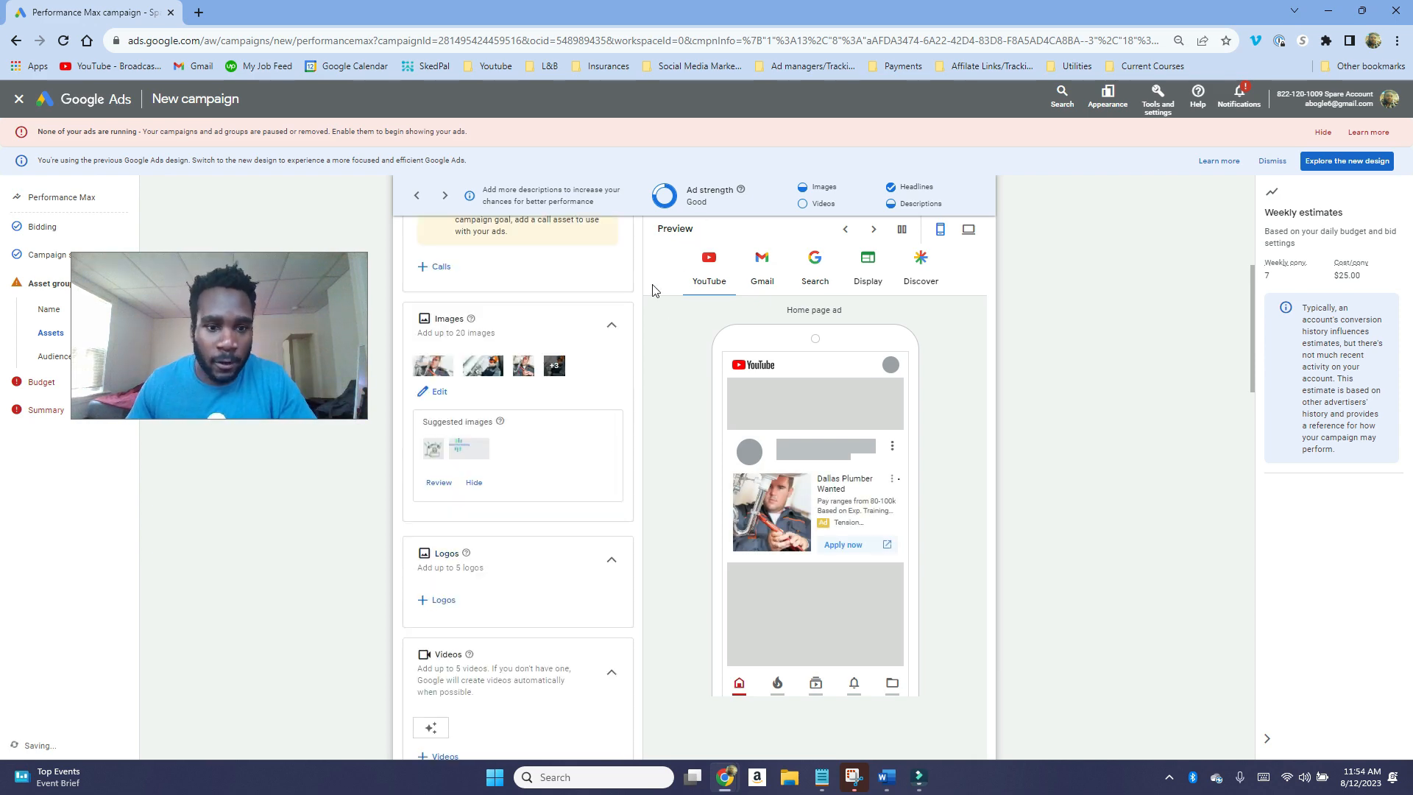
scroll(643, 394, "down", 3)
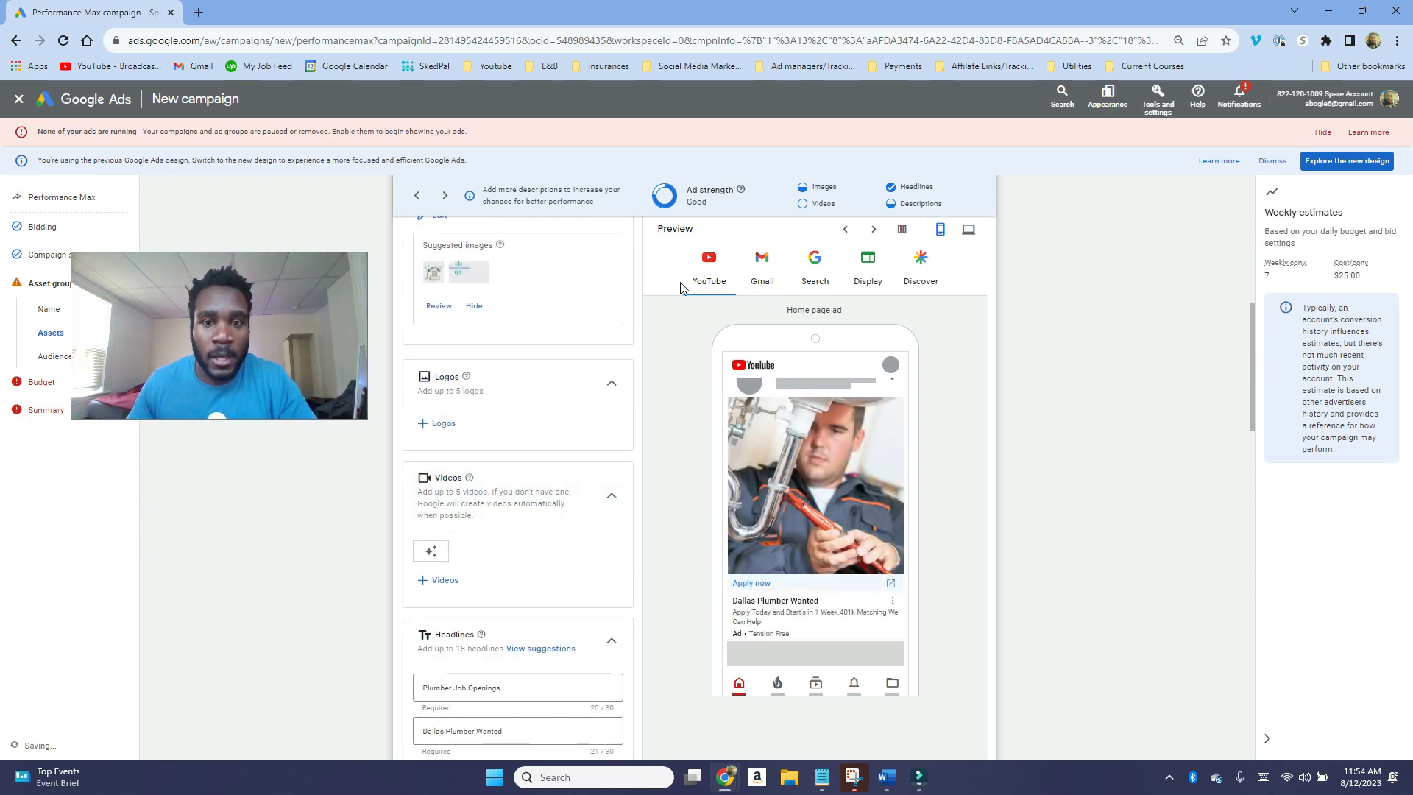
scroll(538, 582, "down", 6)
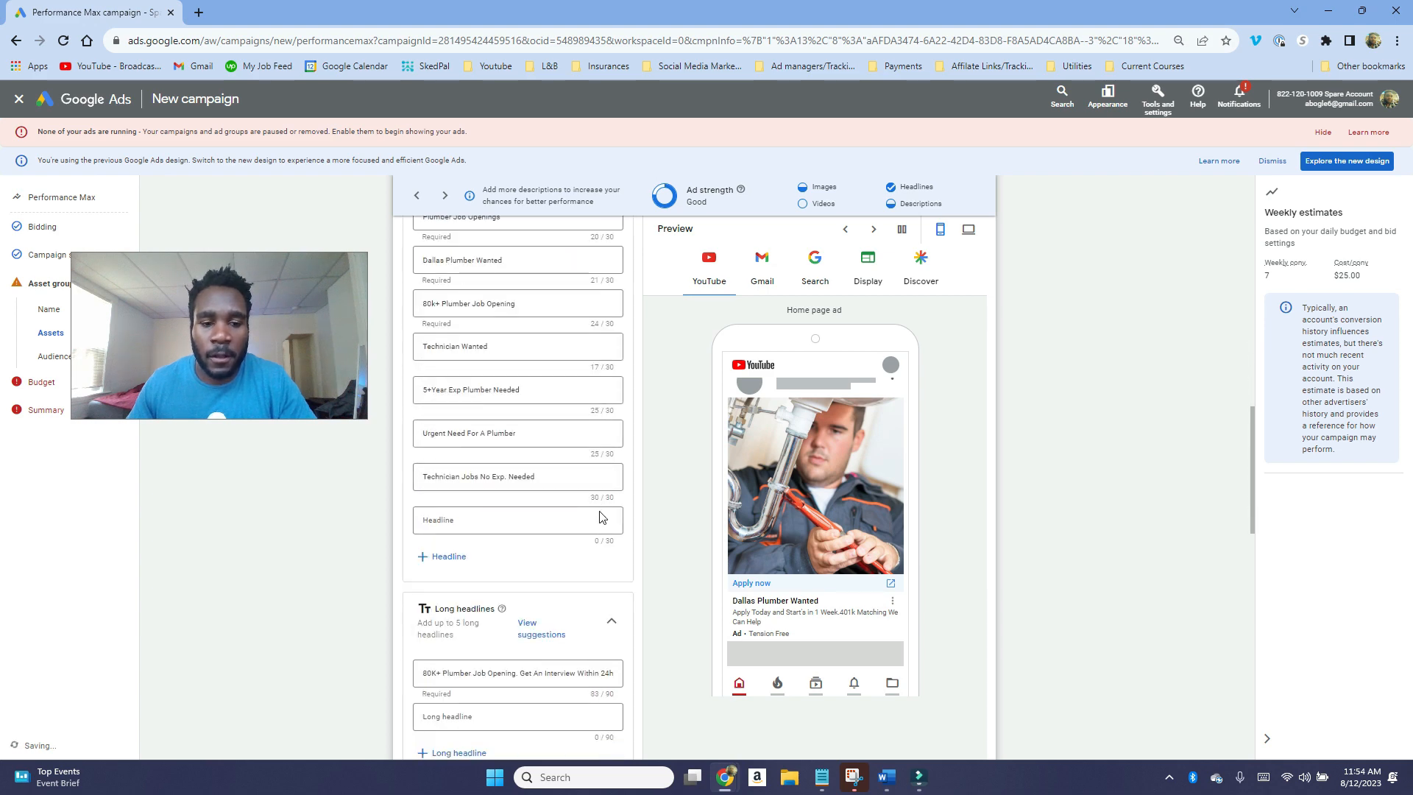
scroll(591, 520, "down", 4)
scroll(591, 520, "up", 2)
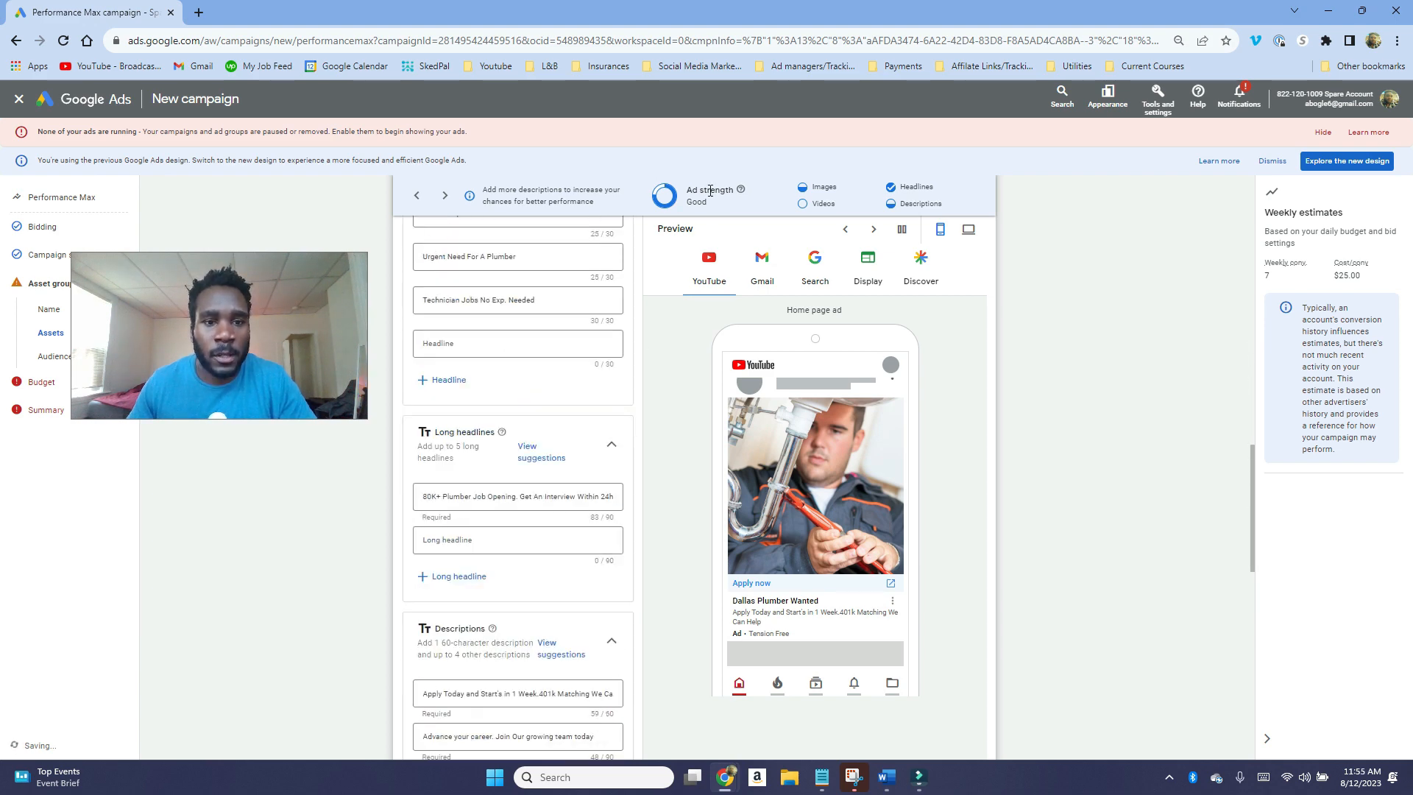
scroll(650, 363, "up", 6)
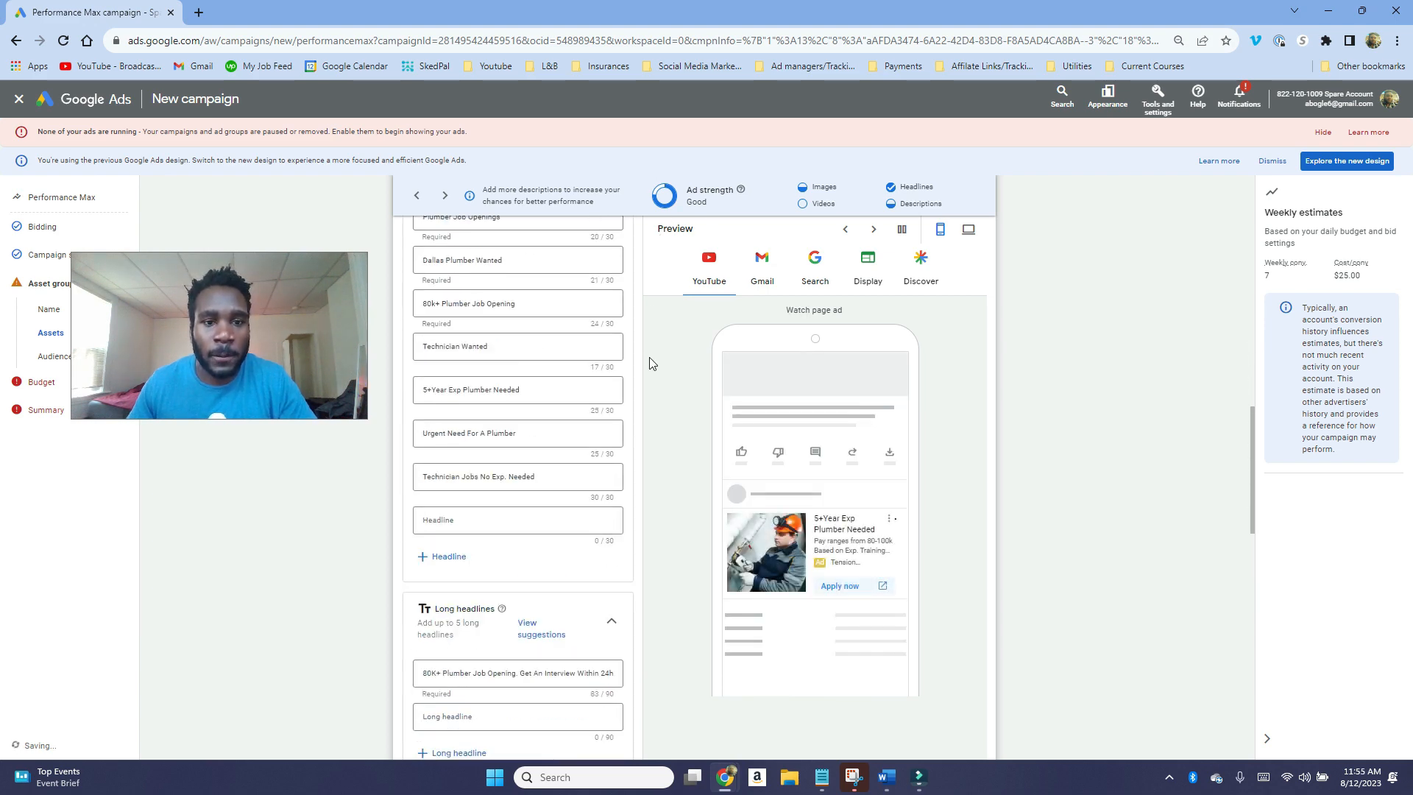
left_click(444, 196)
left_click(416, 195)
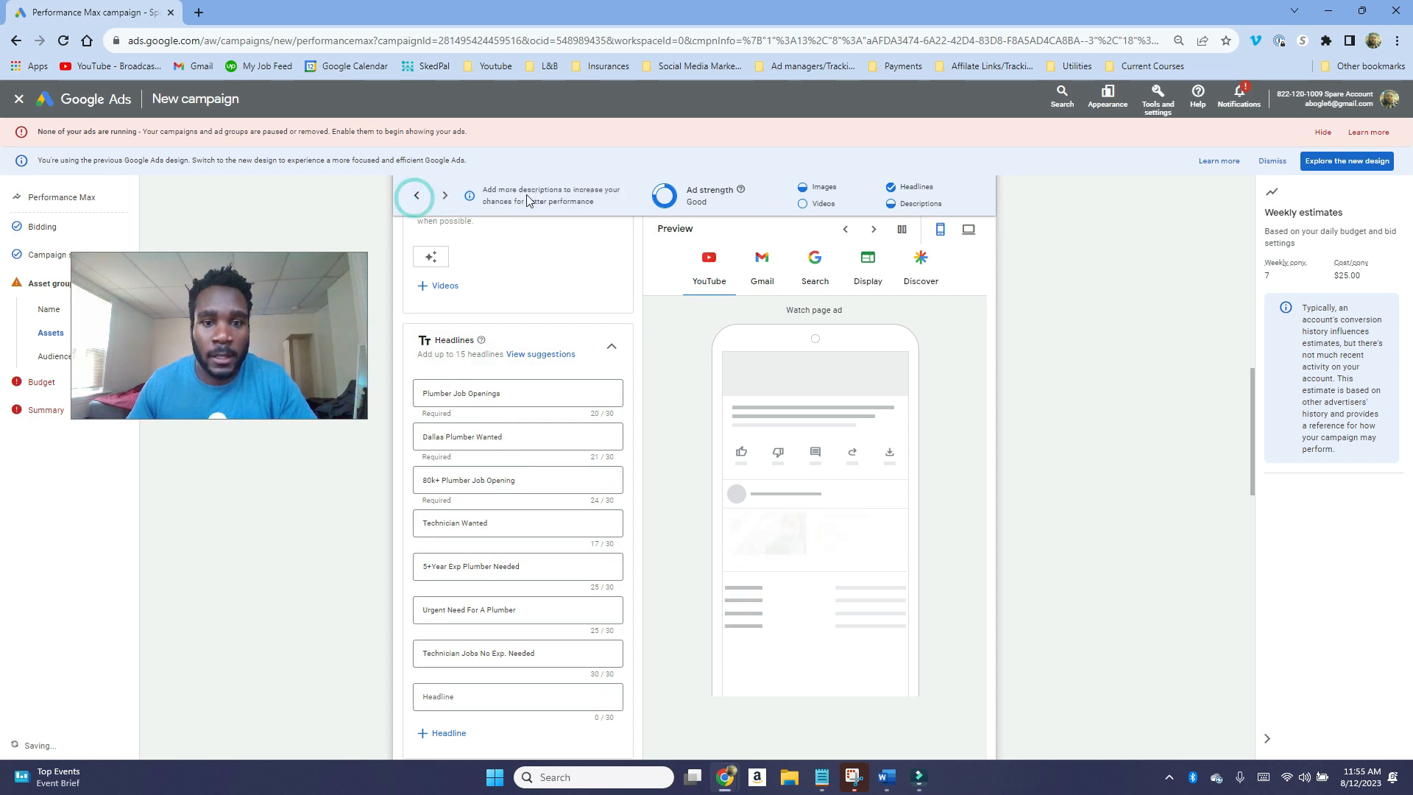
scroll(634, 373, "up", 5)
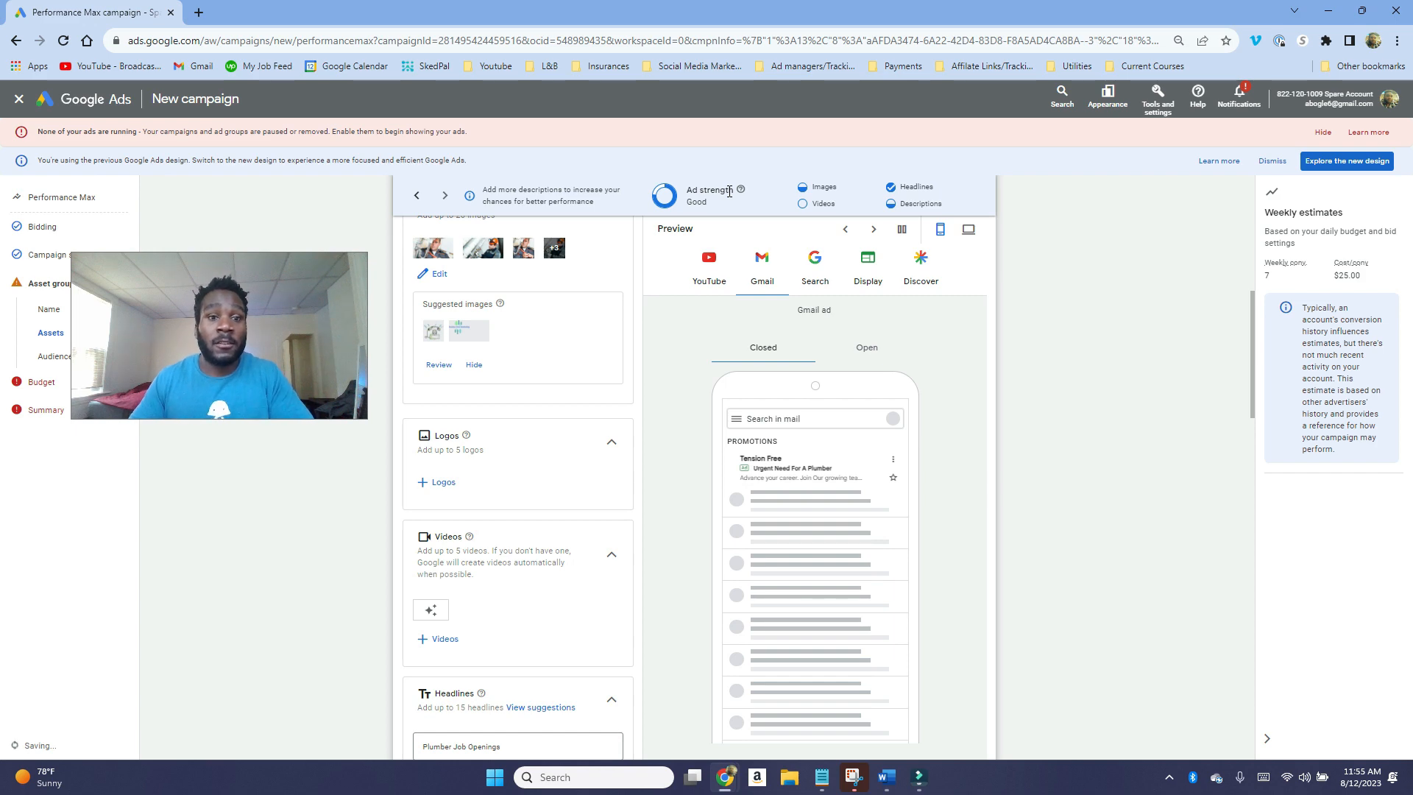
scroll(545, 479, "down", 3)
scroll(545, 499, "down", 7)
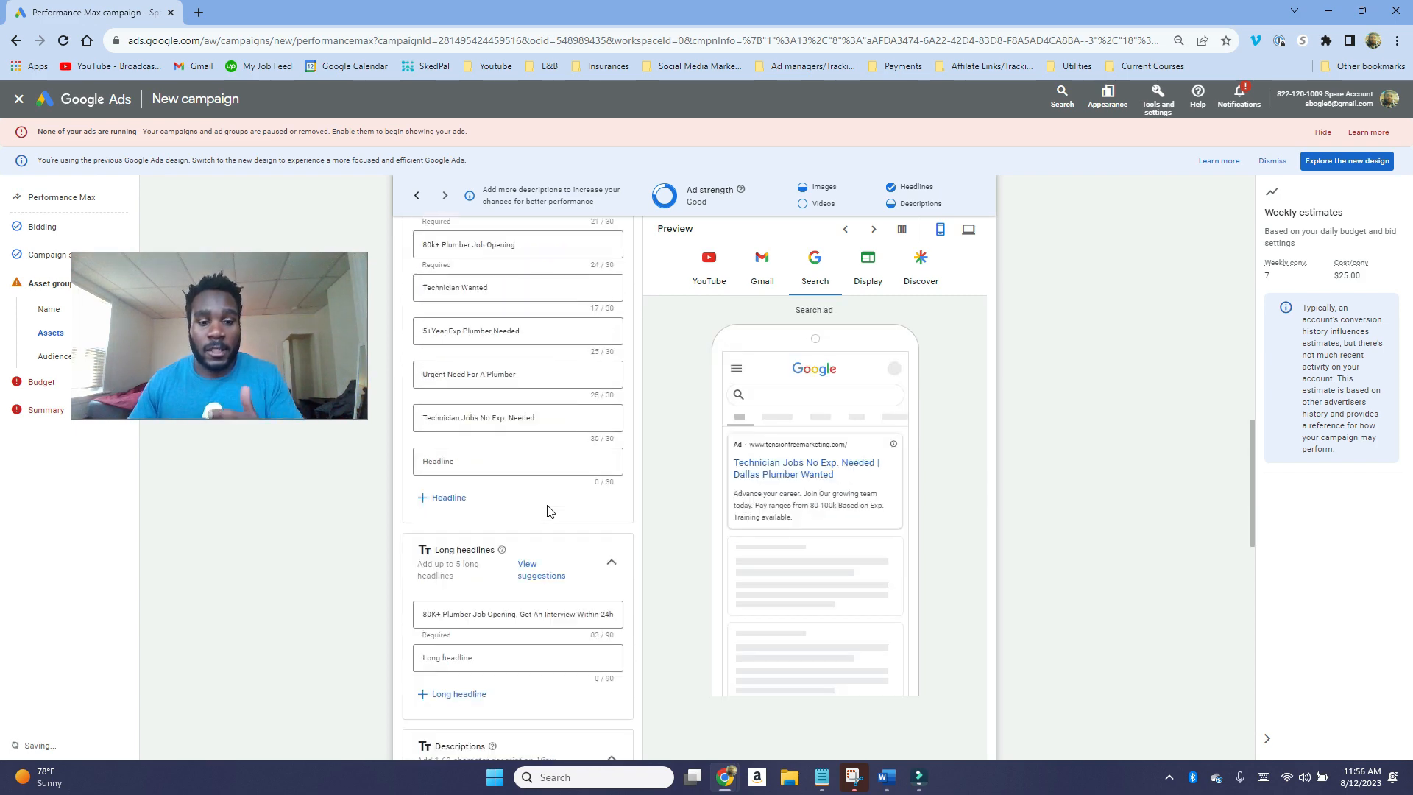
scroll(546, 510, "up", 8)
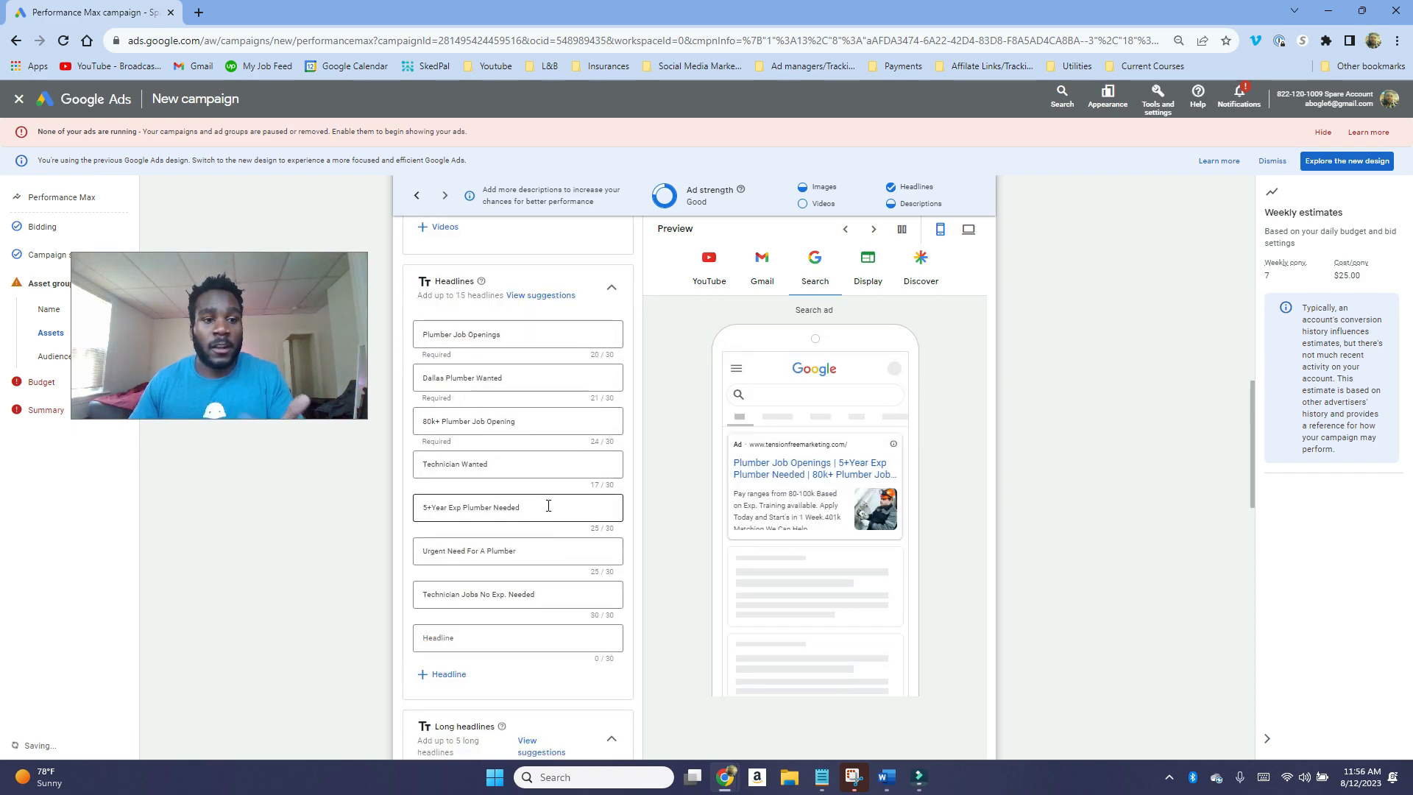